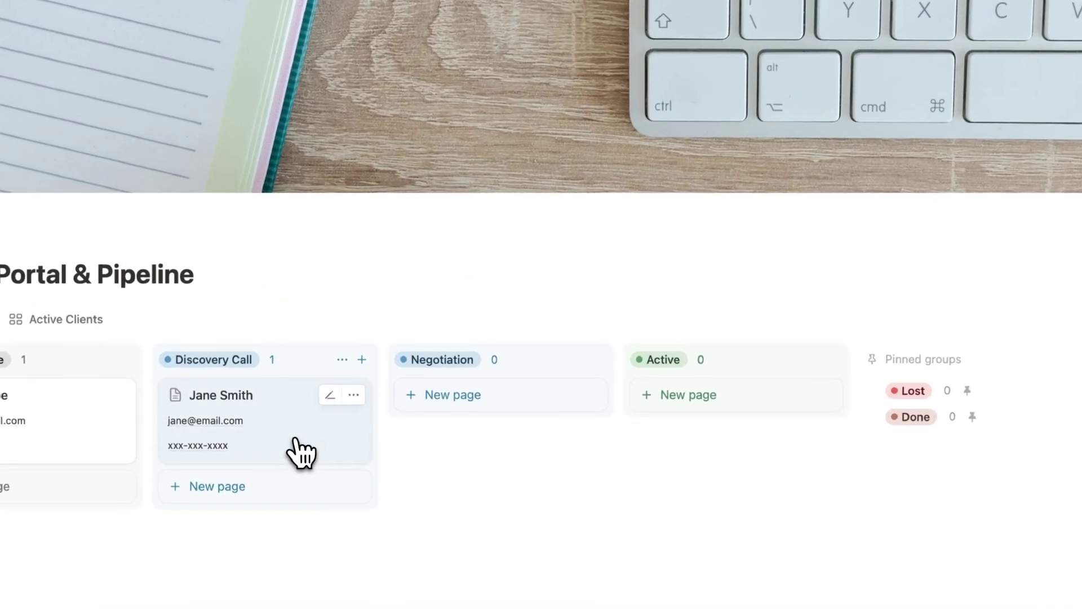
Move the Discovery Call client card to Negotiation and open its "Client: [Client Name]" portal as a full page.
drag(301, 451, 517, 454)
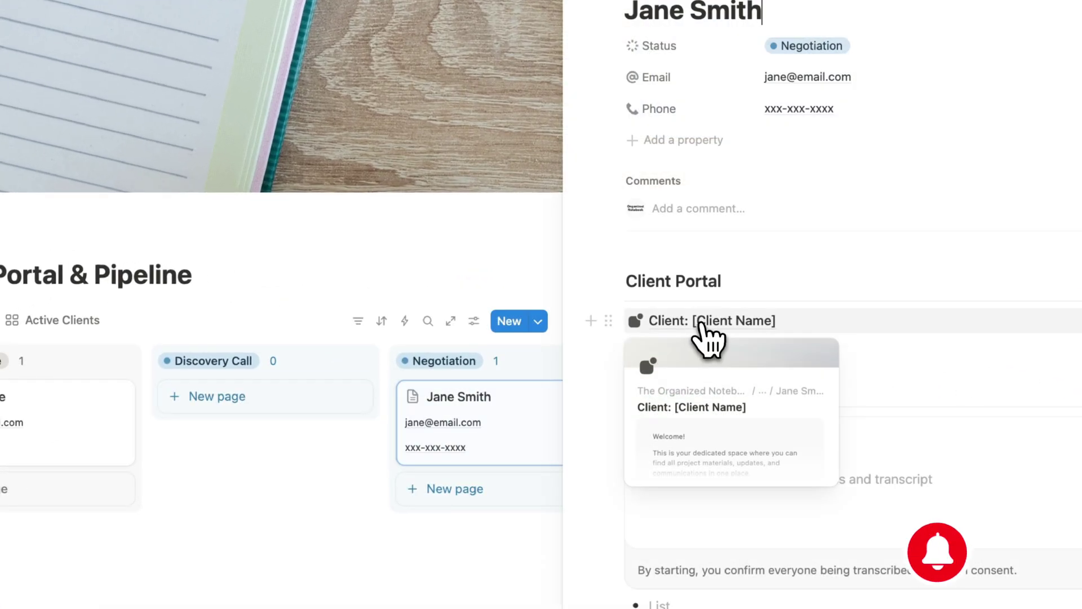
click(714, 330)
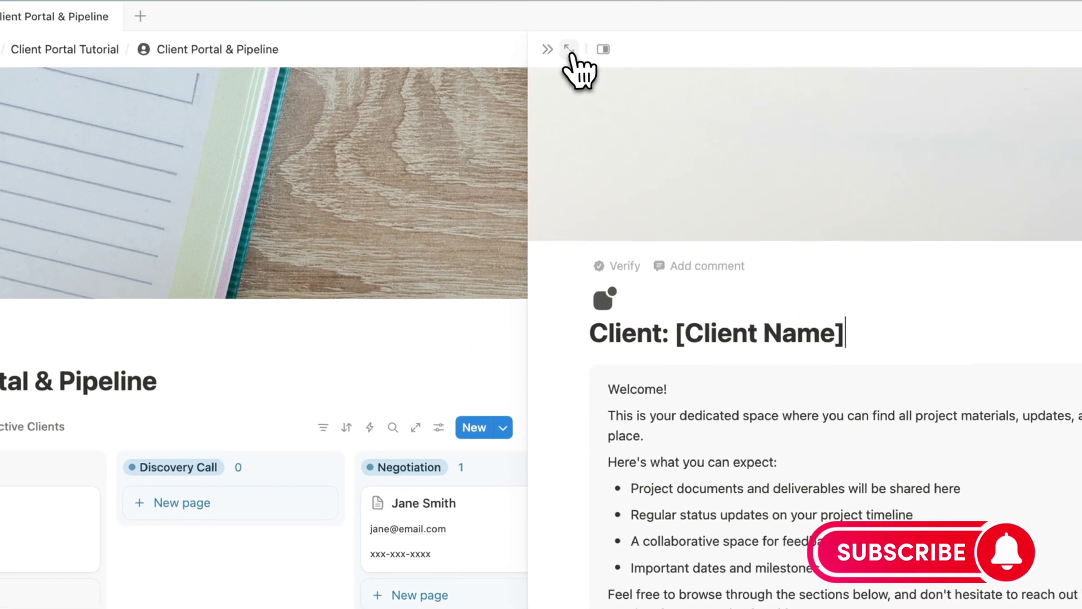
click(588, 2)
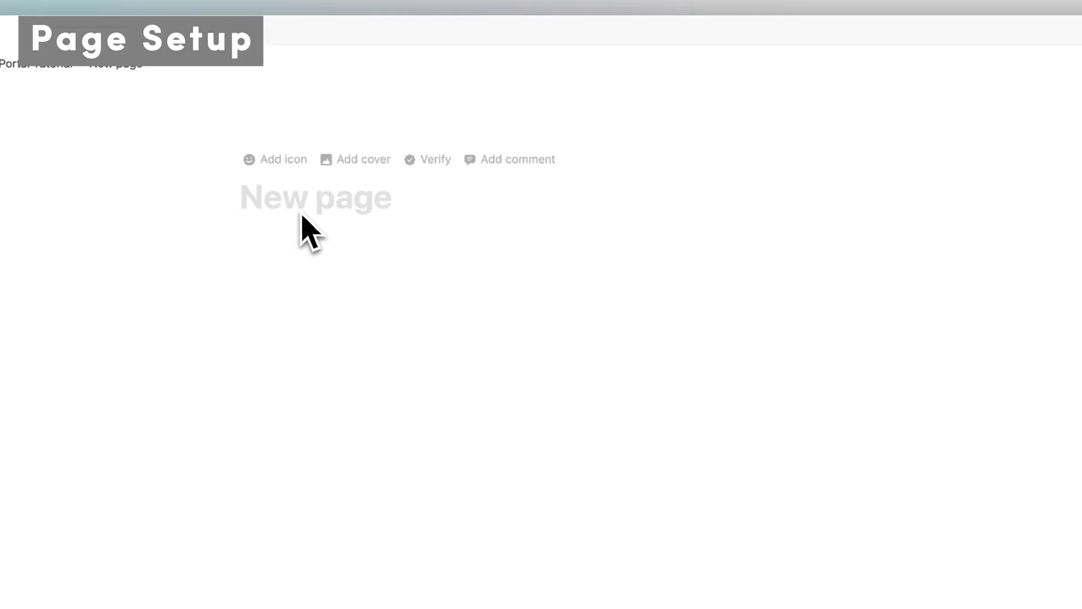
Turn on small text and full width for the new page.
click(1050, 64)
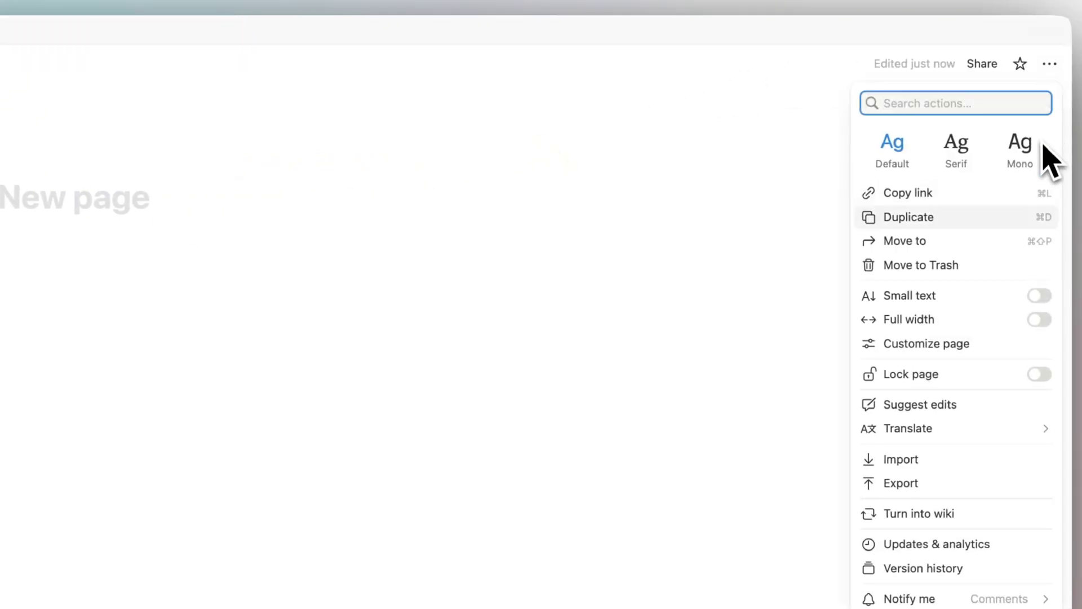
click(1040, 295)
click(1040, 319)
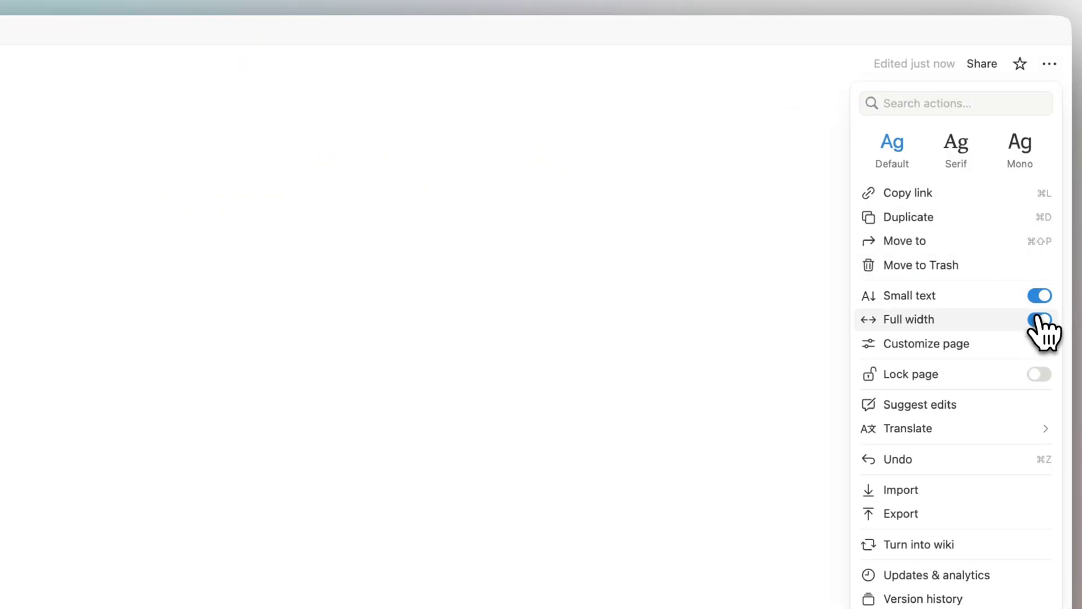
click(563, 321)
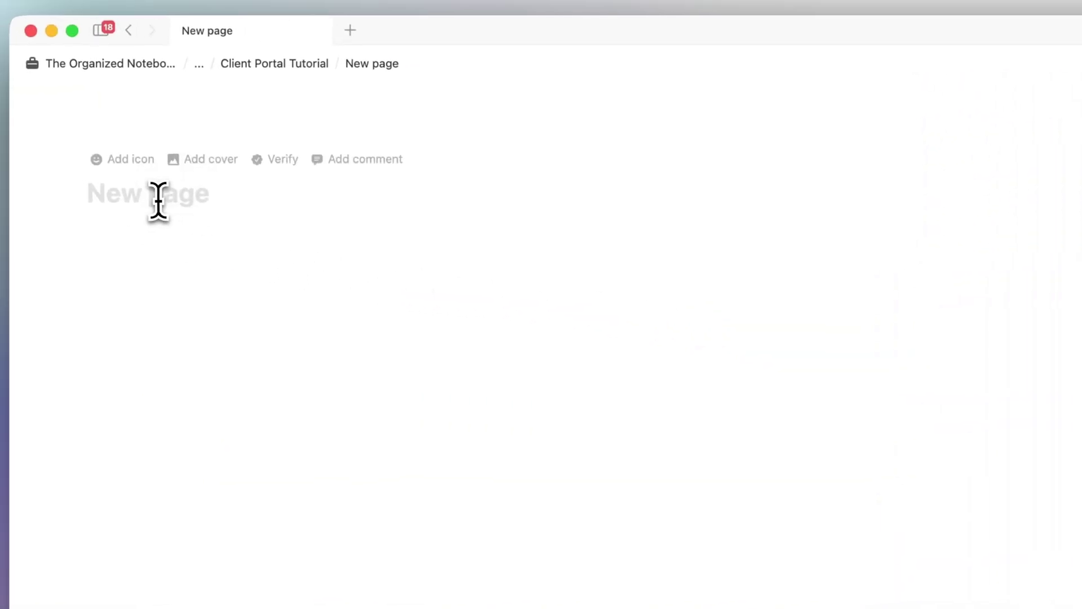
Title the new page "Client Portal & Pipeline".
click(158, 200)
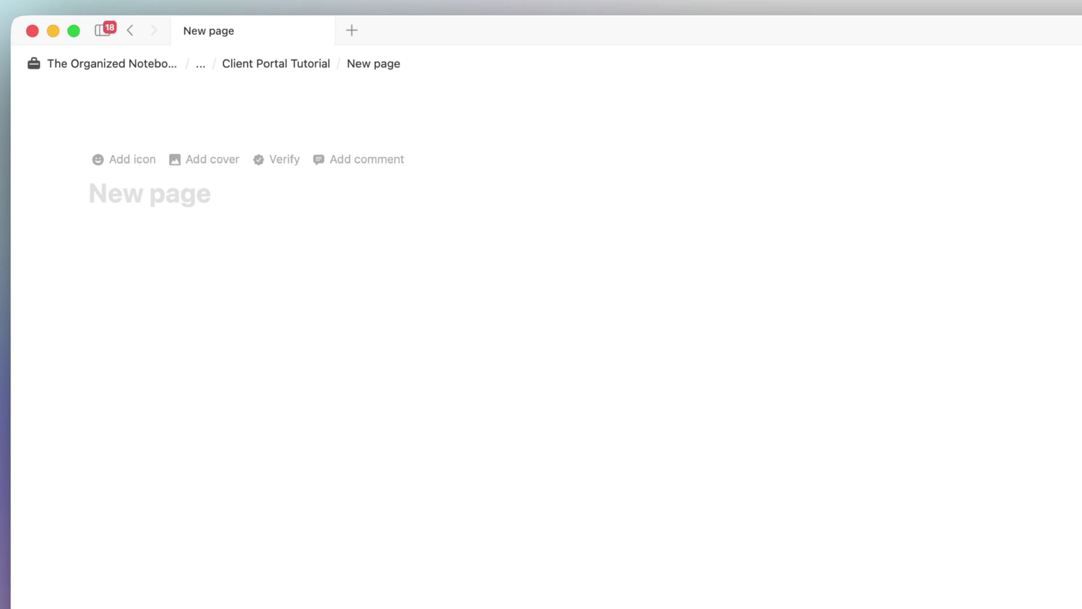
text(Client Po)
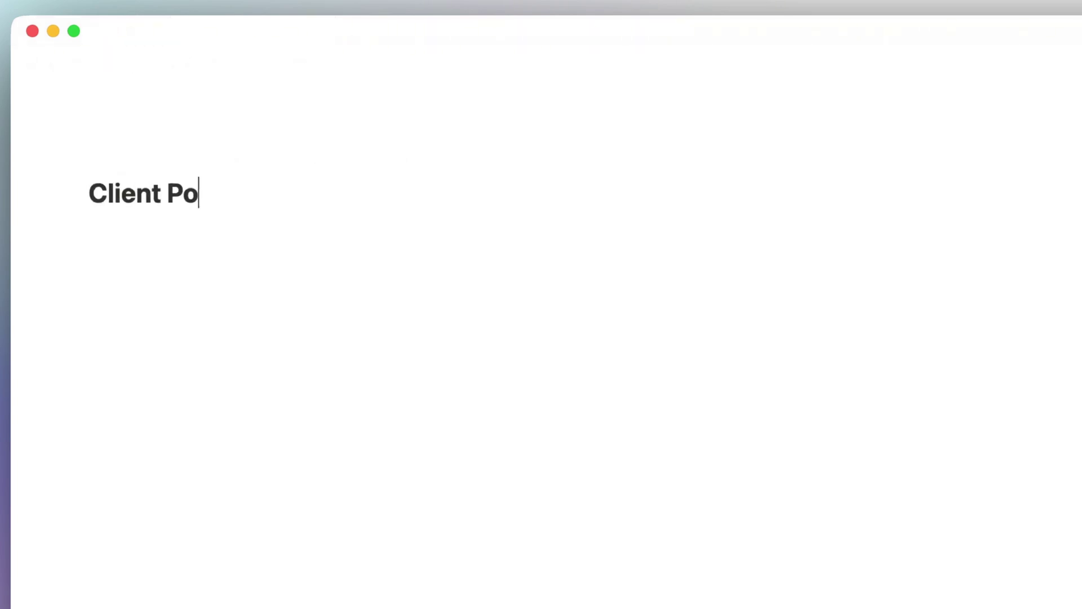
text(rtal & Pip)
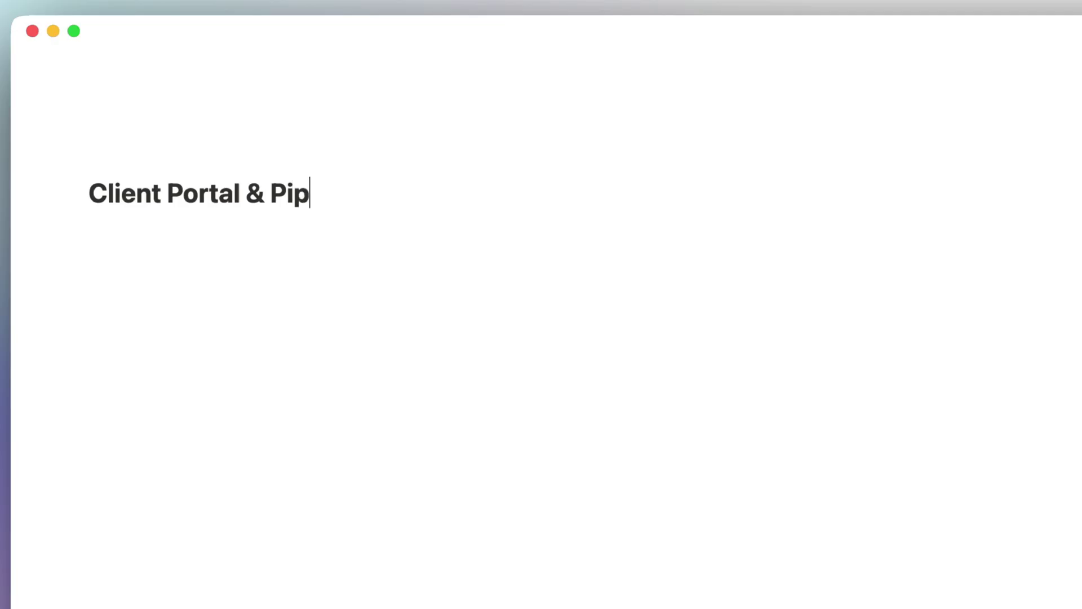
text(eline)
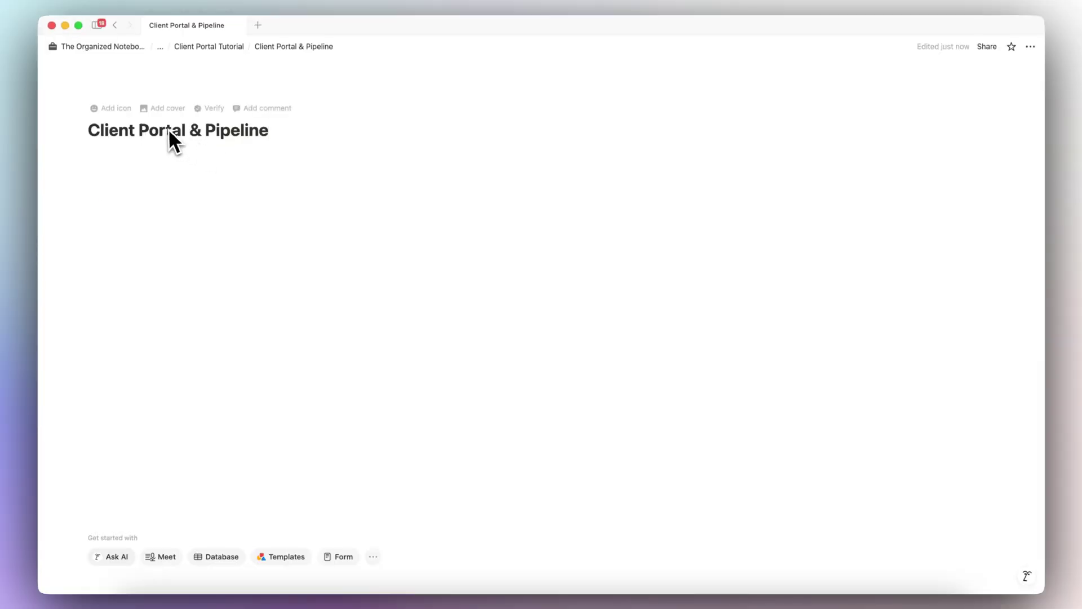
Give the page a circled person icon, found by searching the icon set for "person".
click(115, 109)
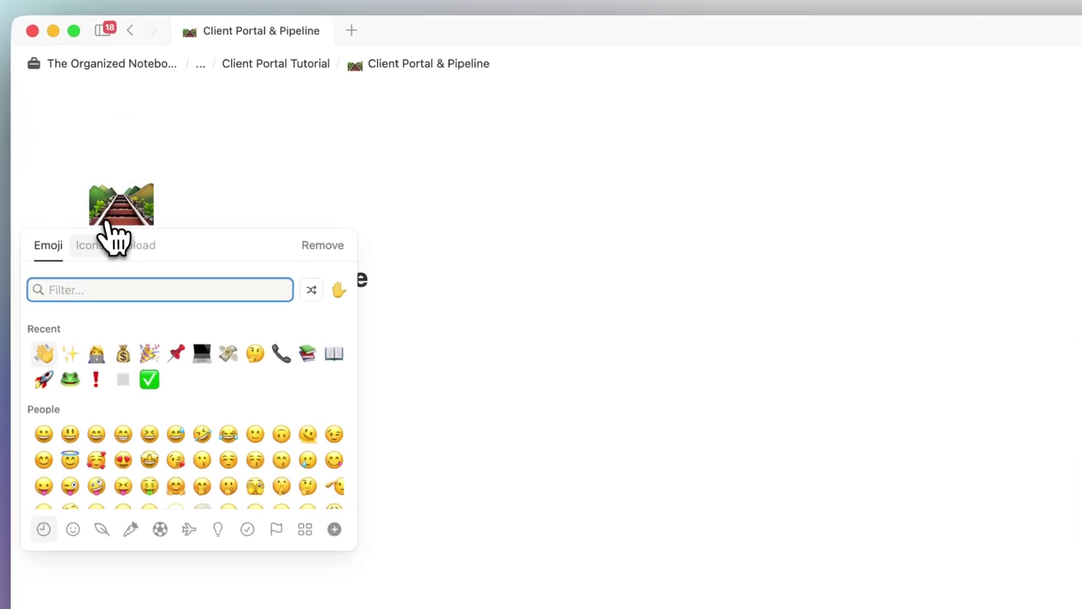
click(93, 246)
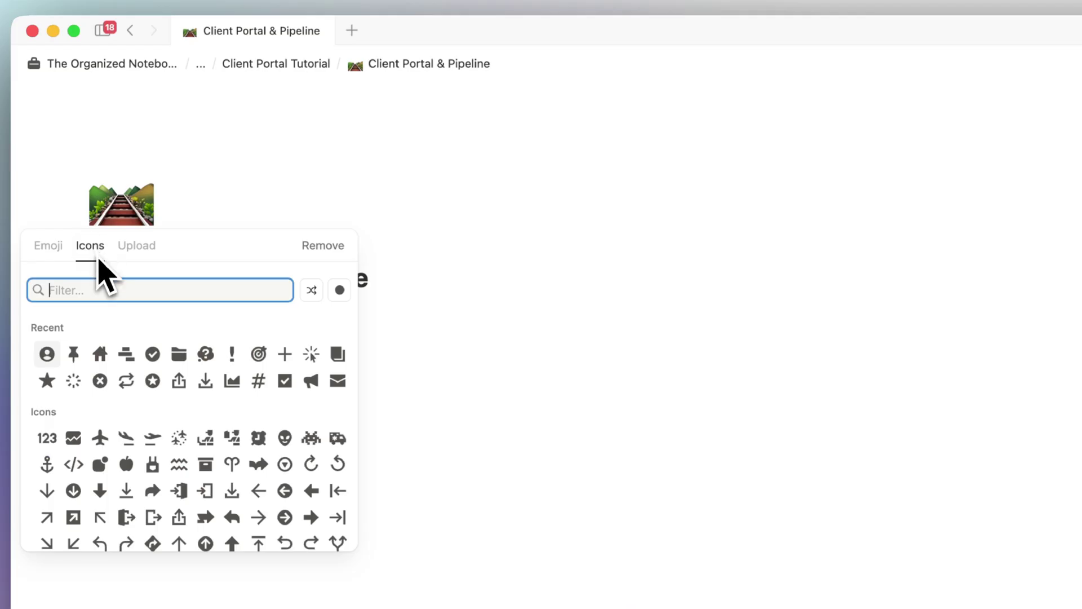
text(person)
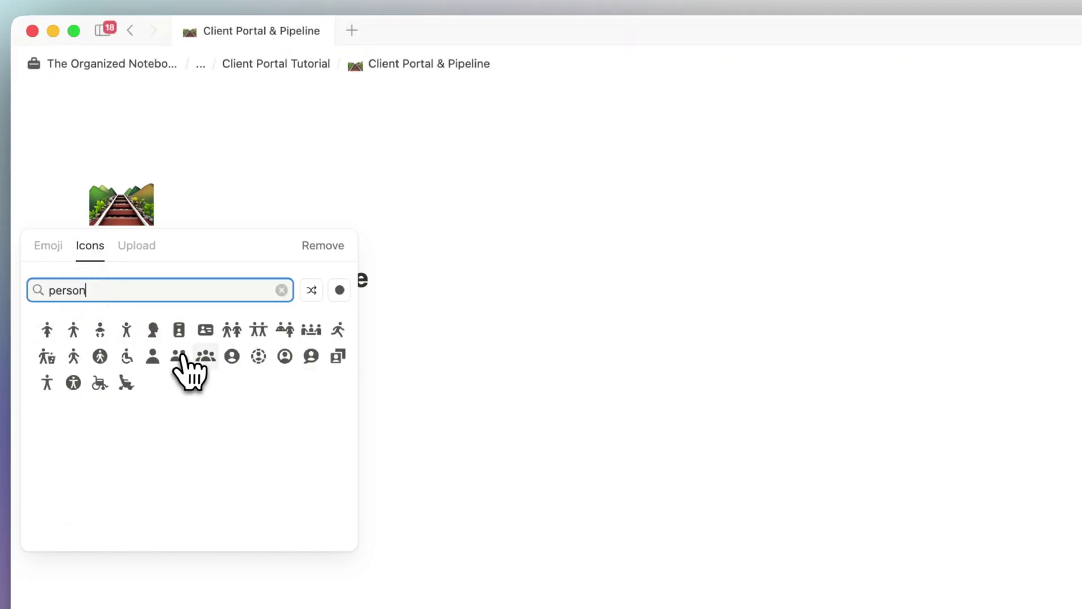
click(233, 361)
mouse_move(227, 363)
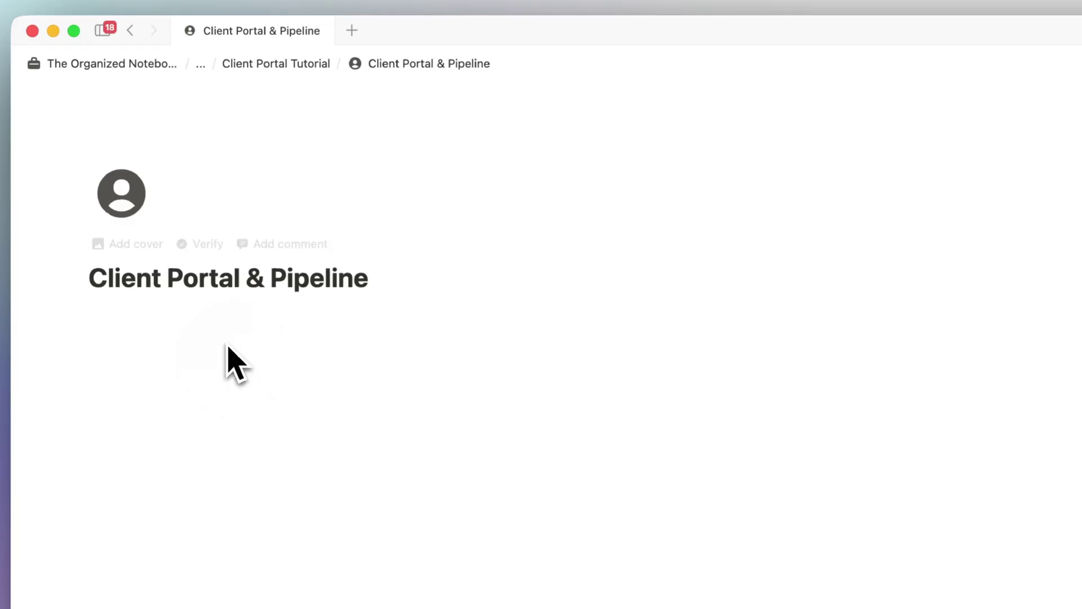
Add a page cover from Unsplash, searching for "desk" and choosing the photo with a keyboard and notebook on a wooden desk.
click(116, 252)
click(899, 106)
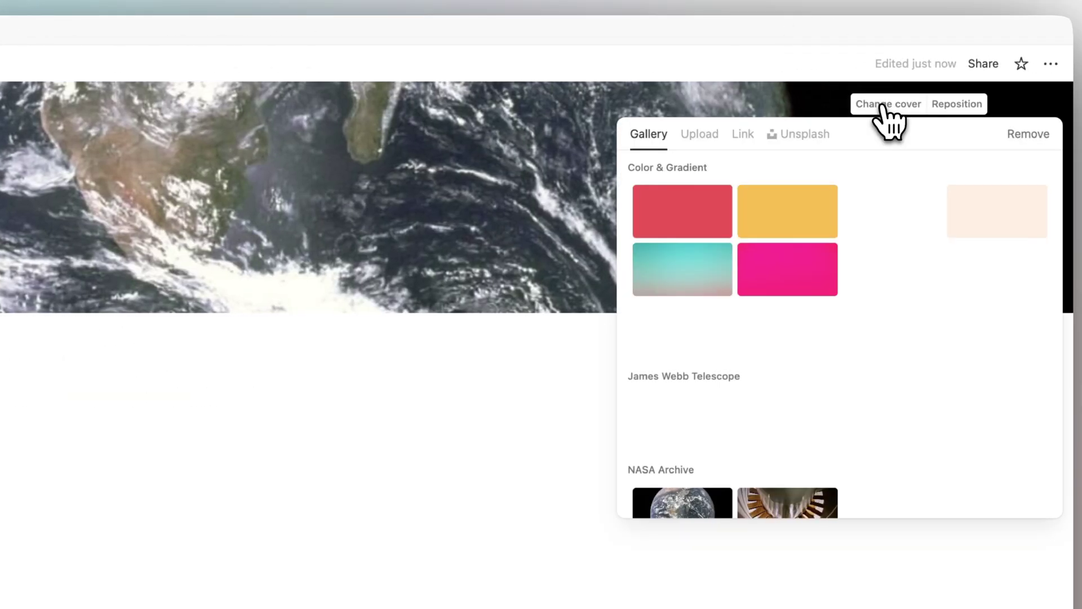
click(827, 138)
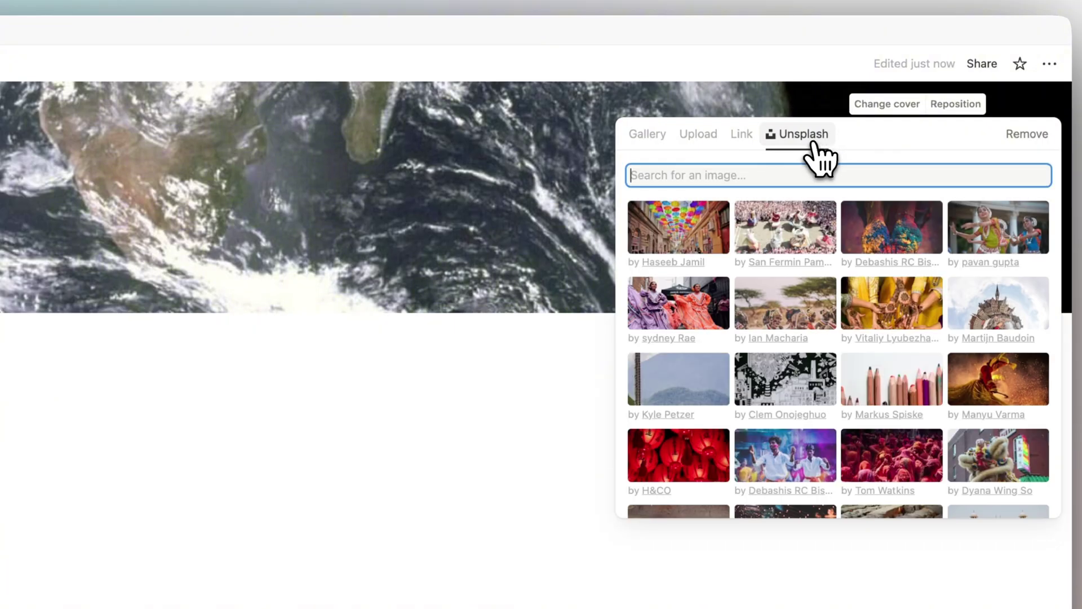
text(desk)
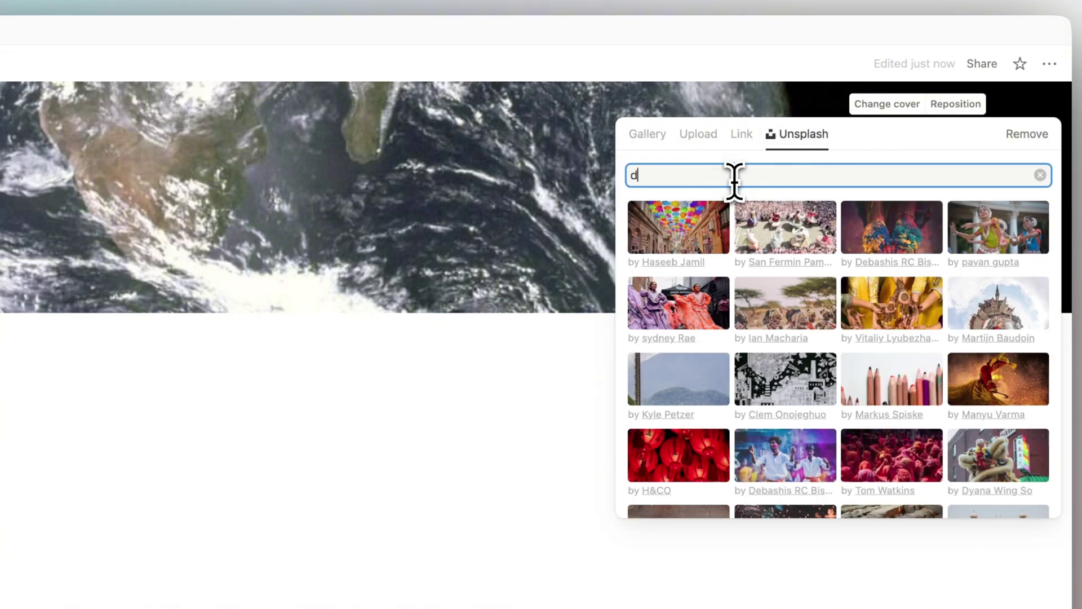
click(786, 227)
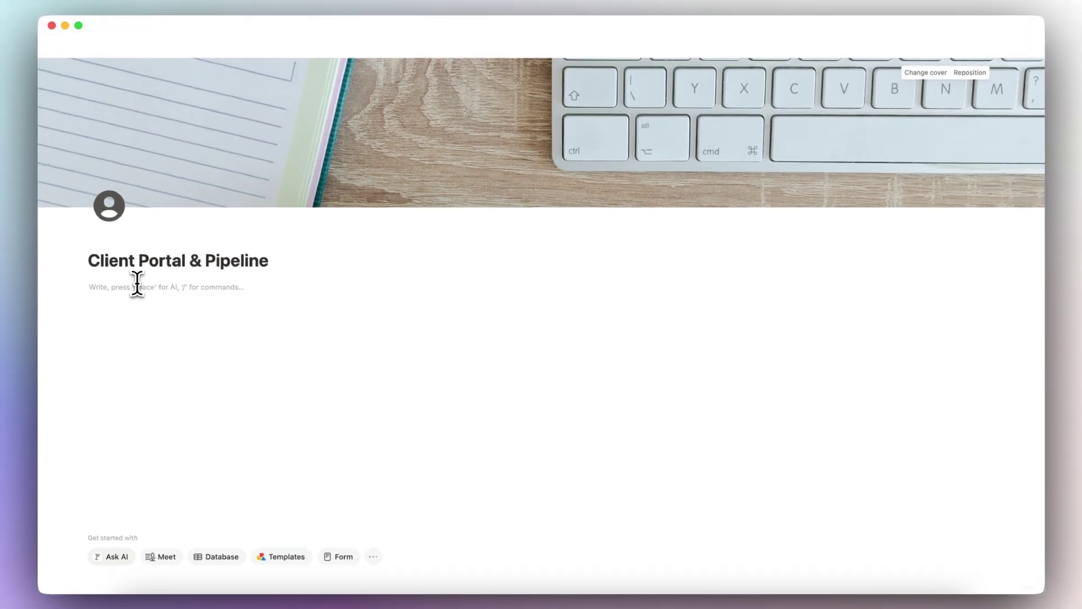
Insert a board view database named "Clients" below the page title and hide its database title.
text(/board)
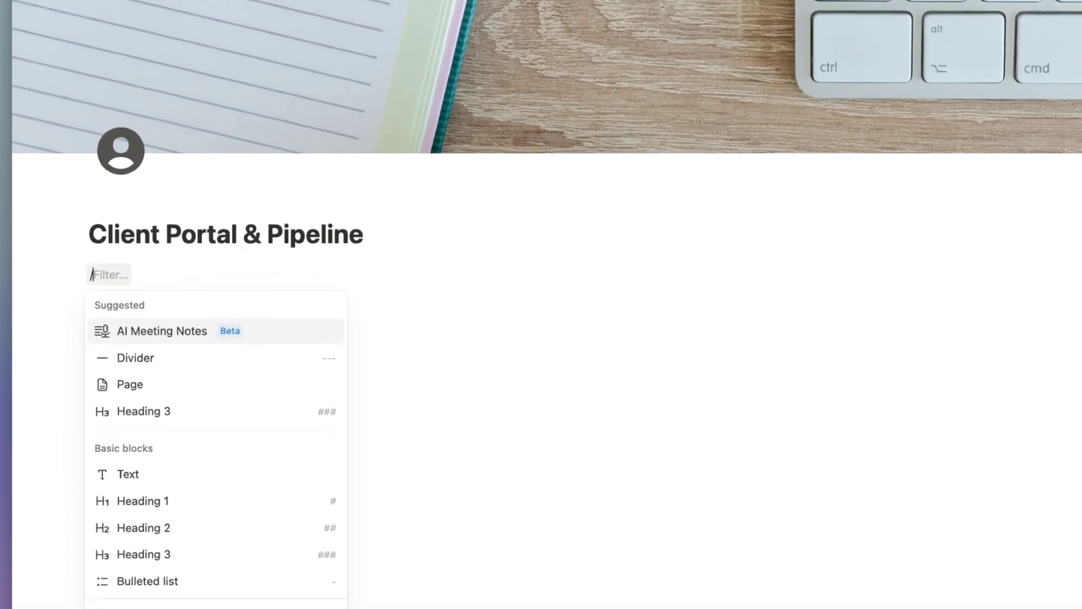
click(168, 333)
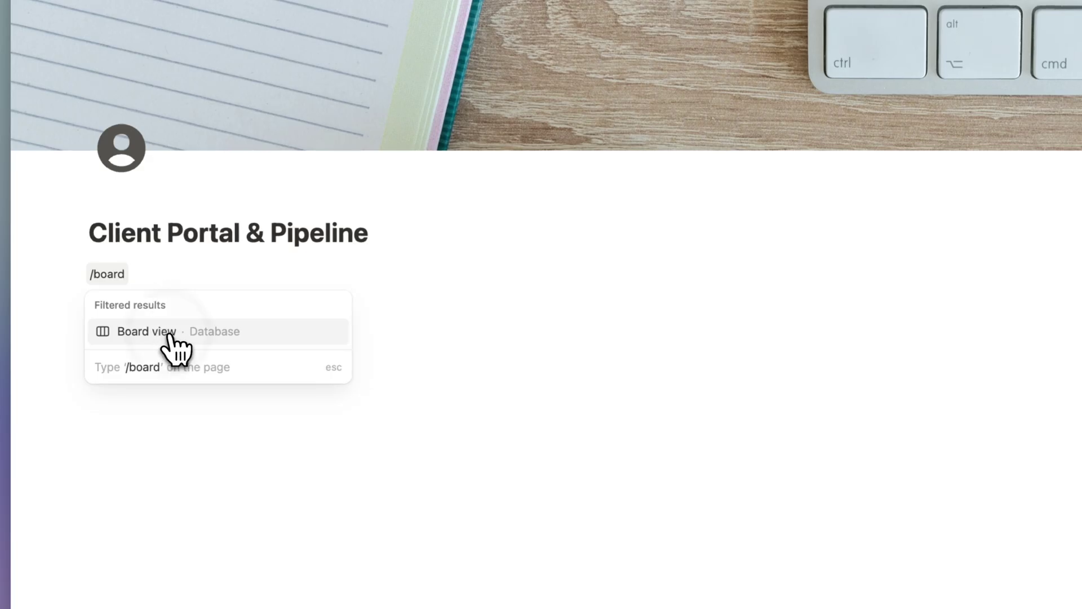
text(Clients)
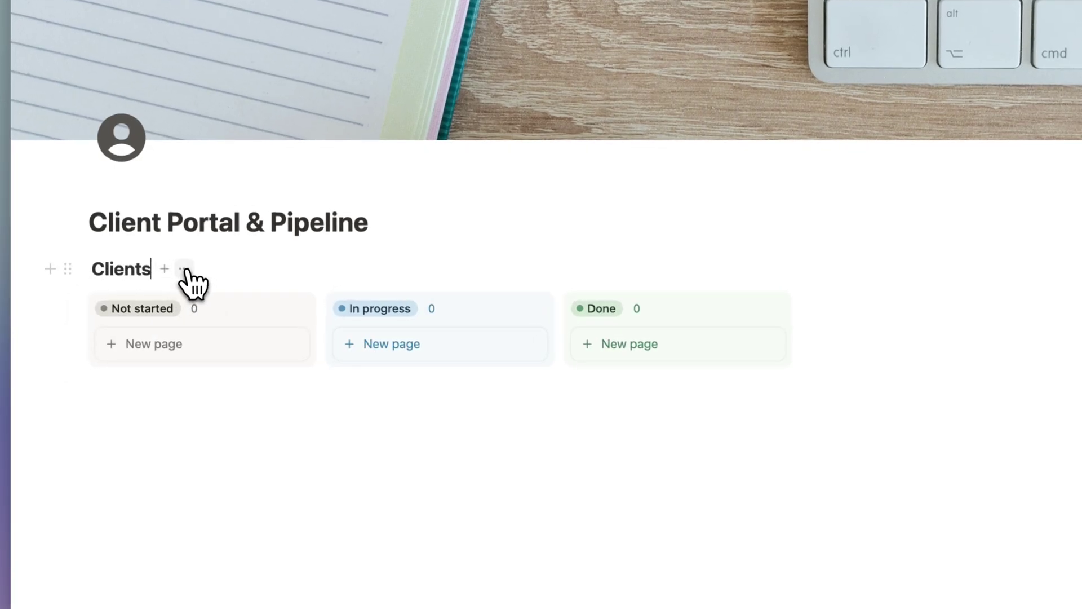
click(184, 270)
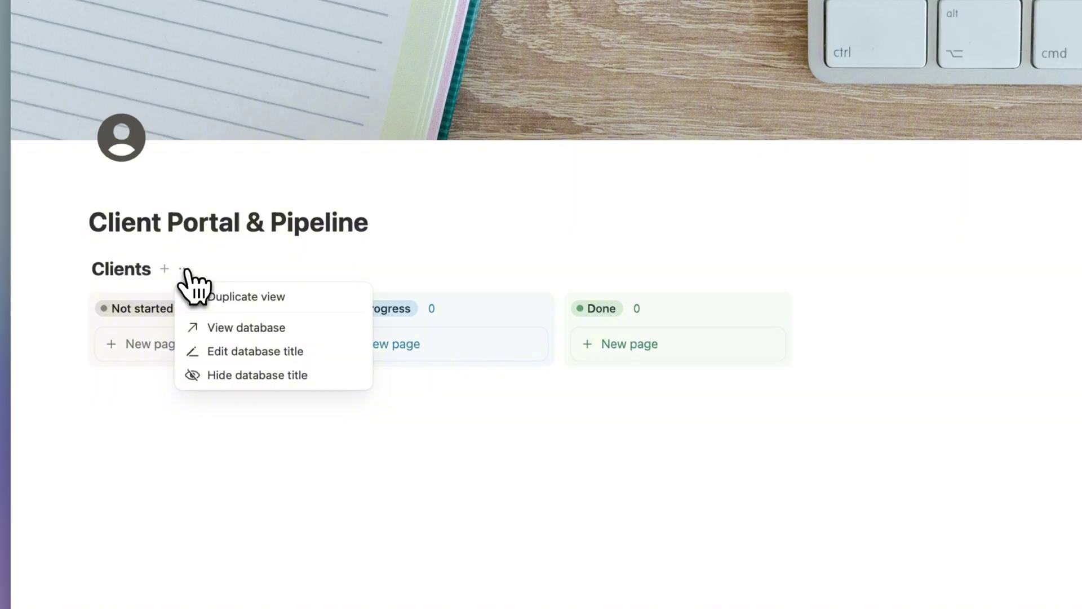
click(258, 375)
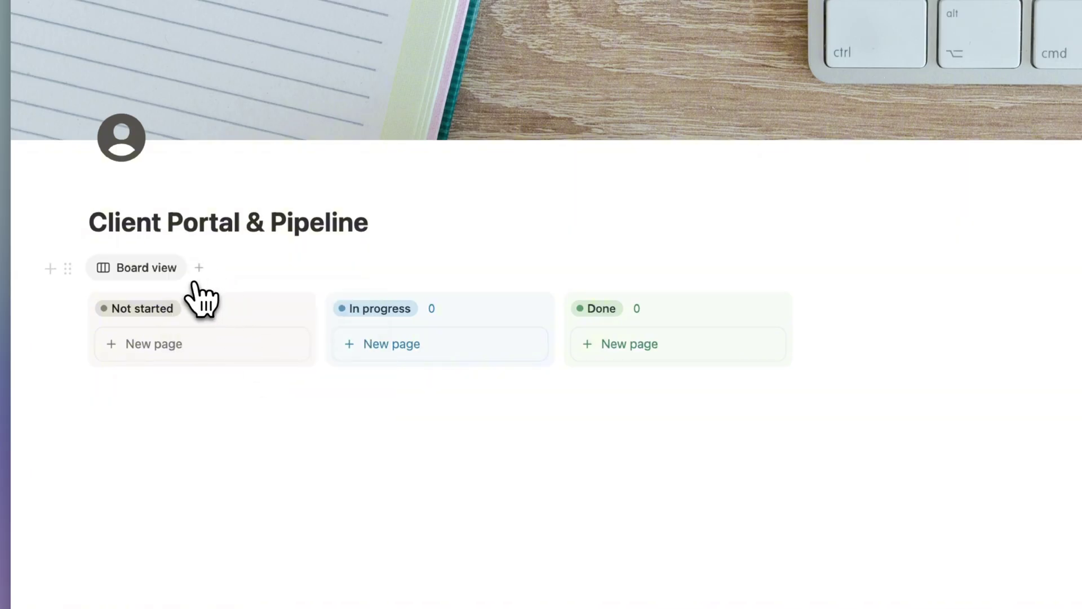
Rename the board view to "Pipeline".
click(145, 275)
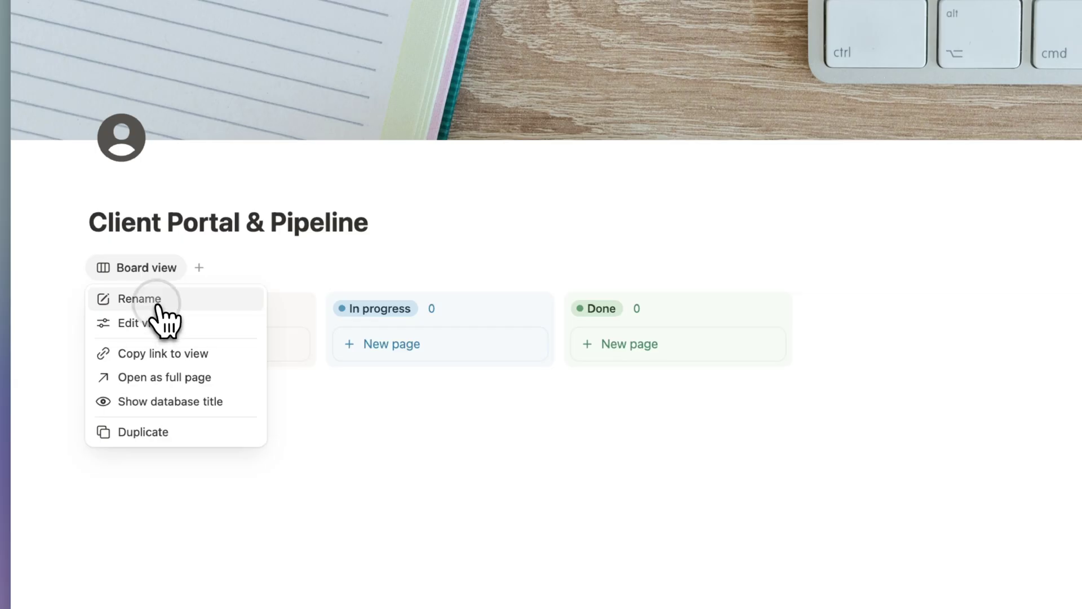
click(153, 297)
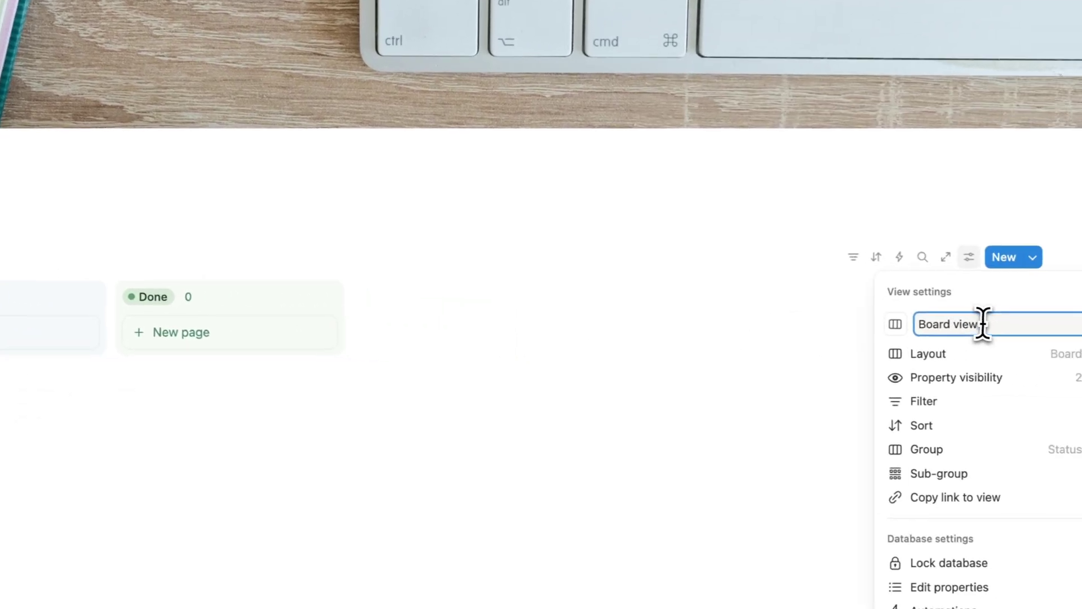
text(Pipeline)
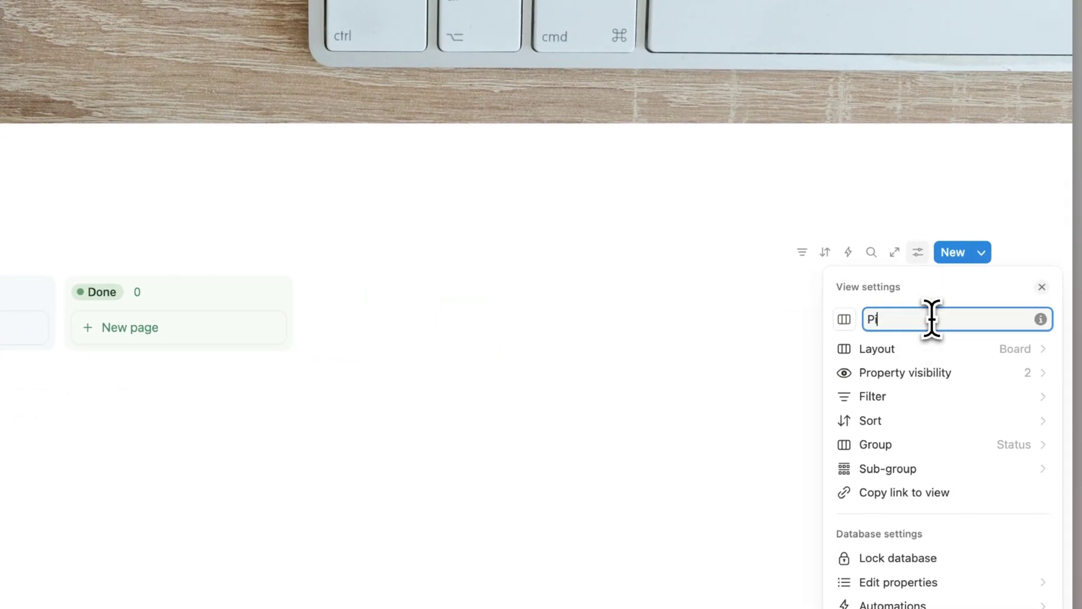
key(Escape)
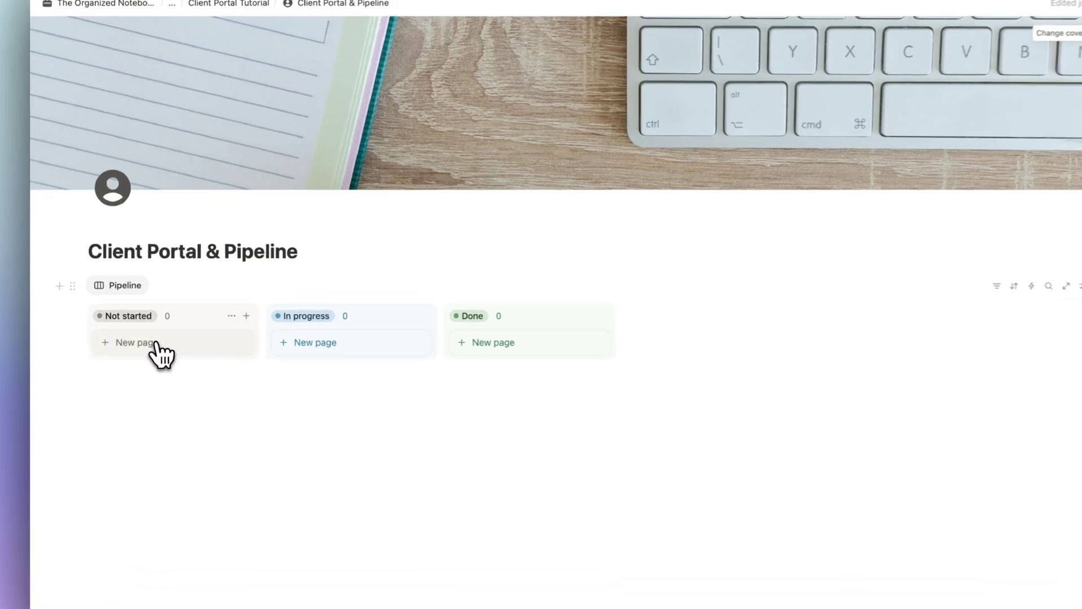
Add a card with the sample client's full name under Not started and open its page.
click(144, 339)
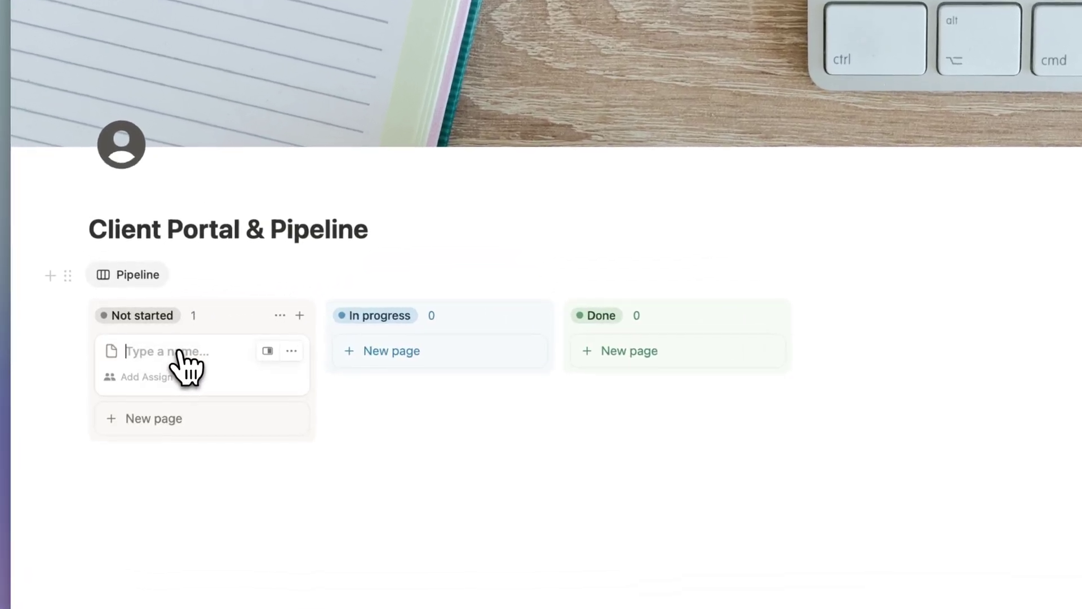
text(John Doe)
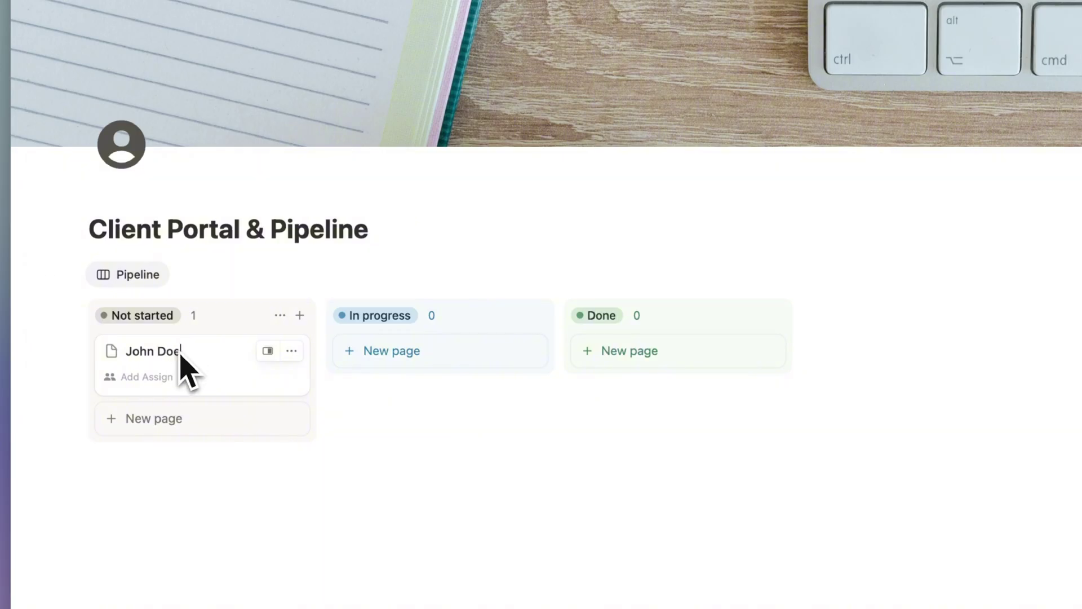
key(Return)
click(193, 365)
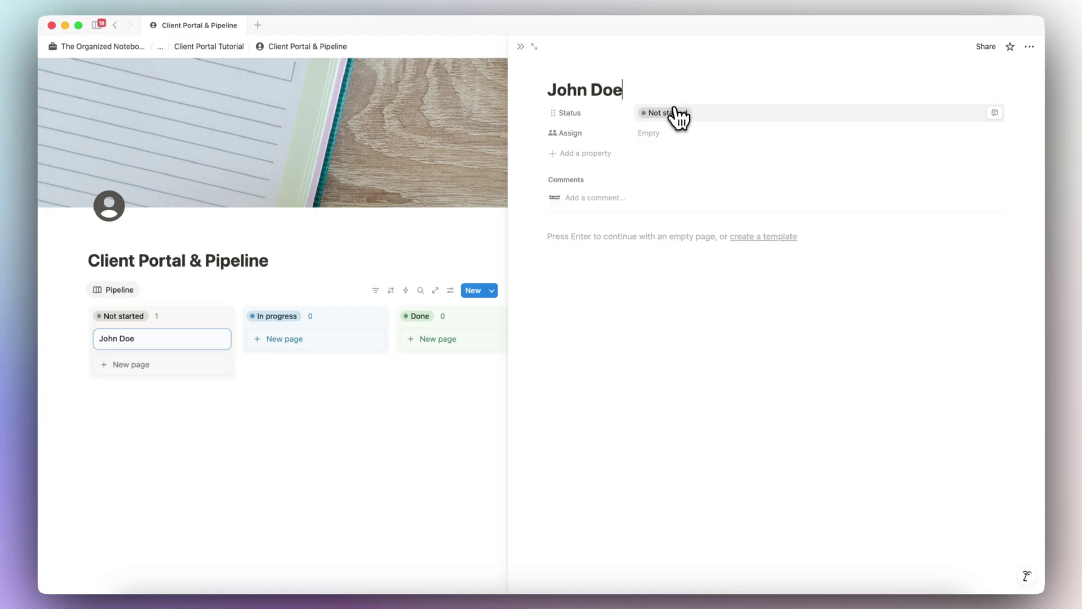
Delete the Assign property from the client database.
click(568, 135)
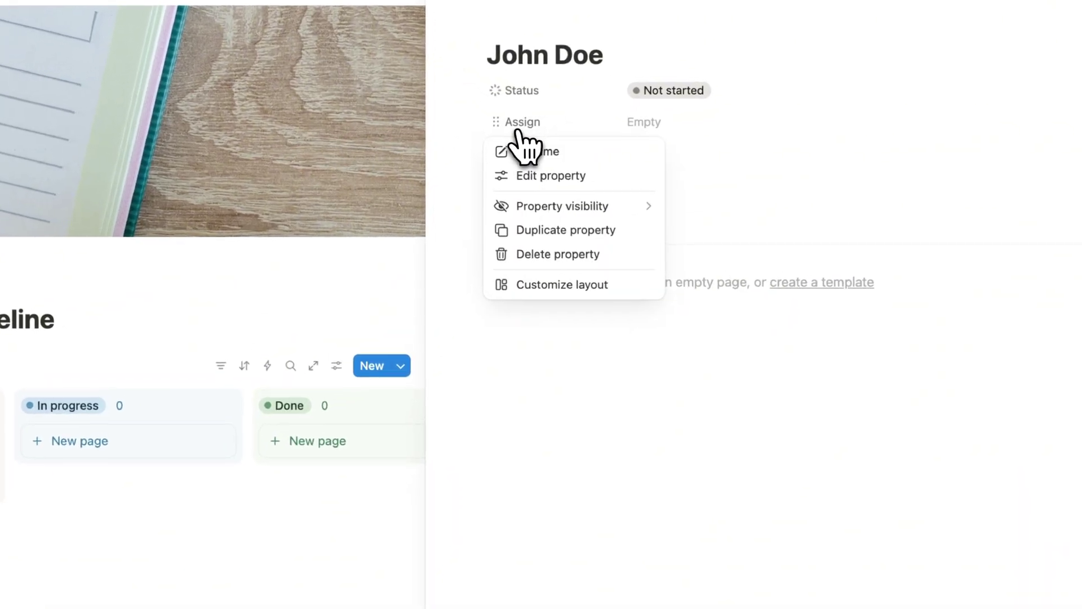
click(546, 254)
click(516, 410)
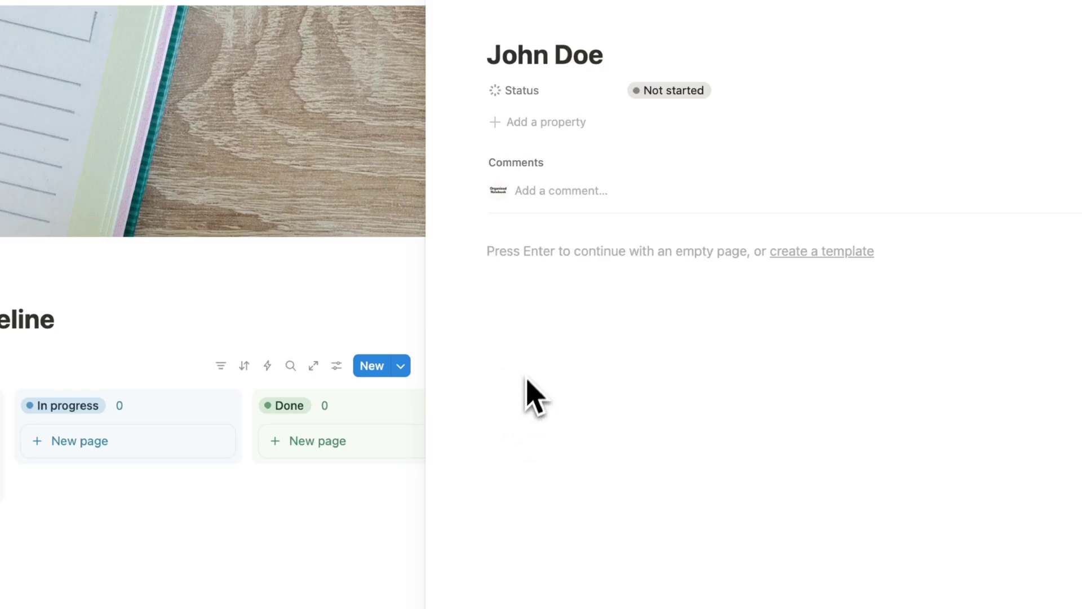
Add an Email property to the client's page.
click(540, 133)
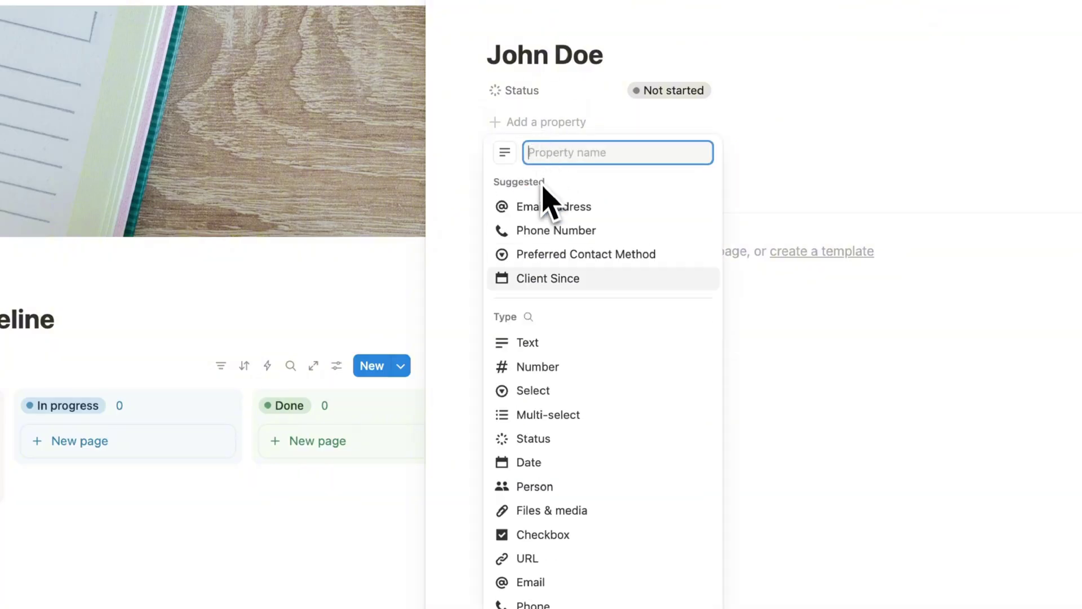
click(530, 327)
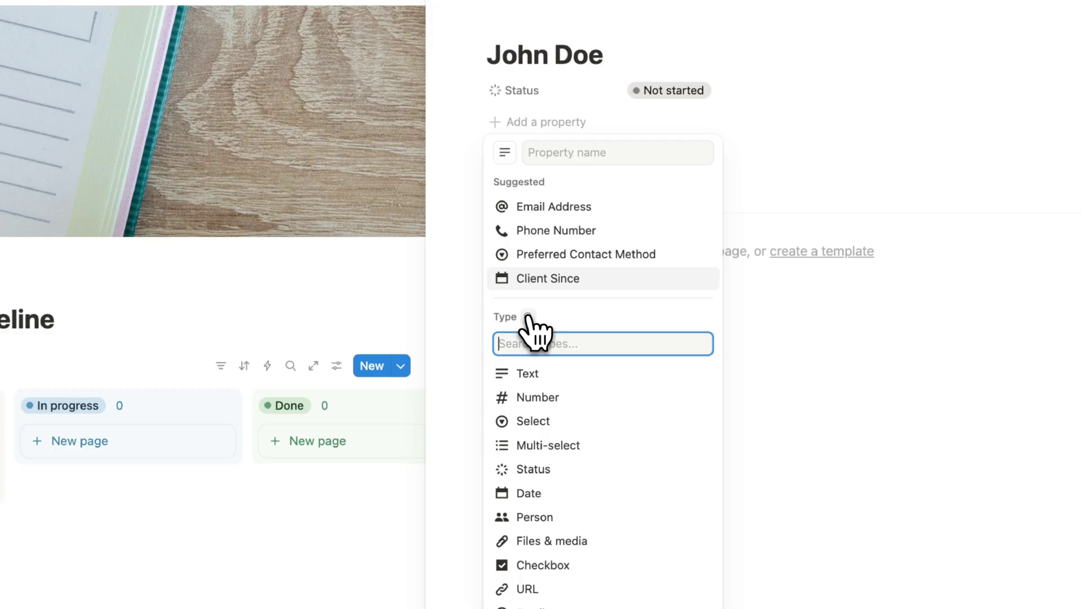
click(549, 206)
click(535, 152)
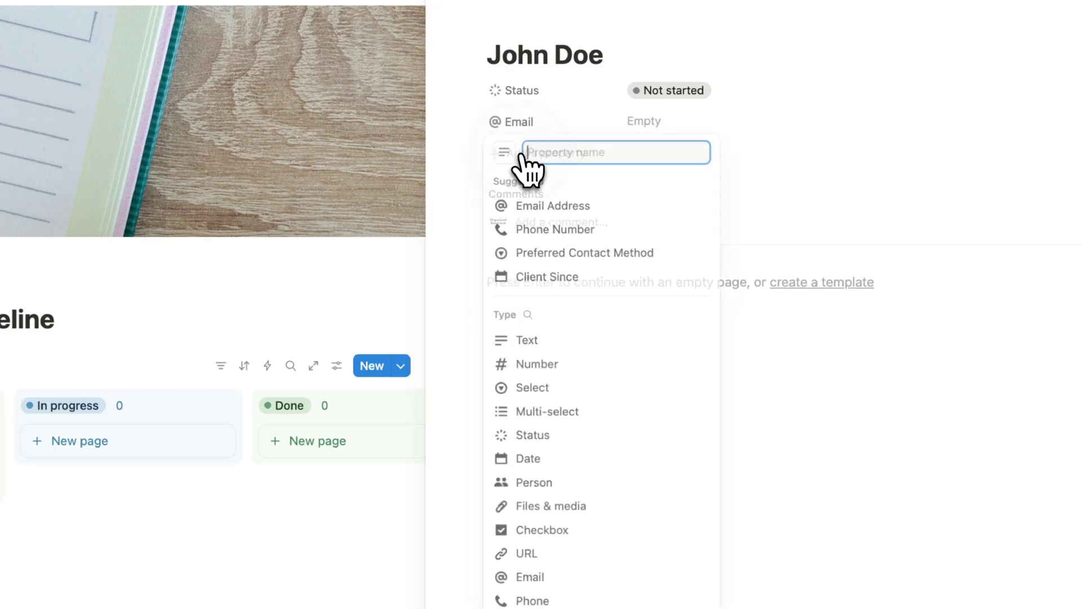
Add a Phone property to the client's page.
click(533, 323)
text(p)
click(527, 431)
click(545, 181)
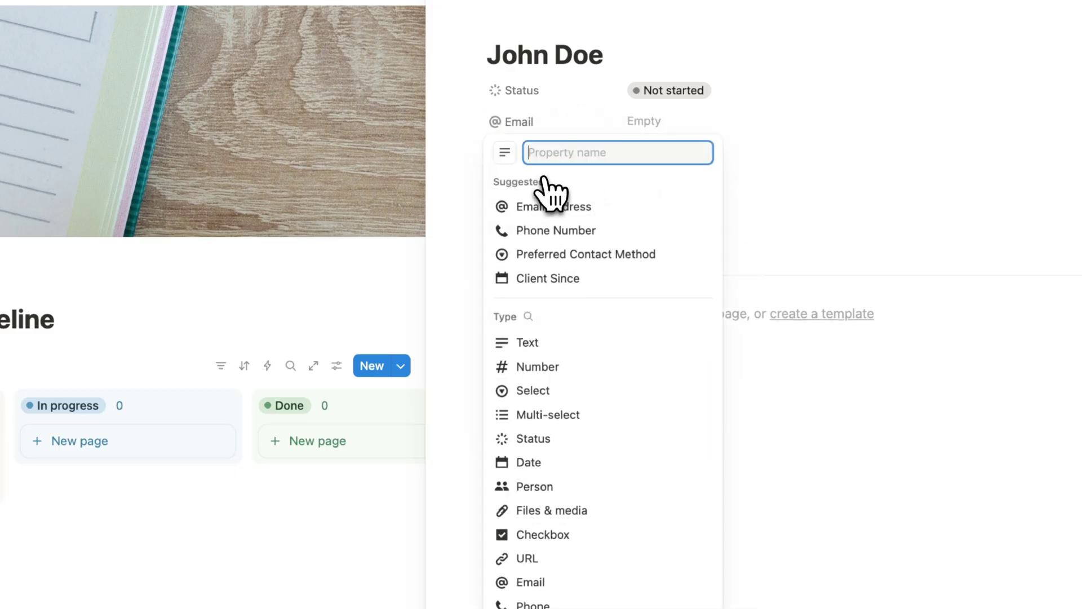
scroll(578, 423, down, 5)
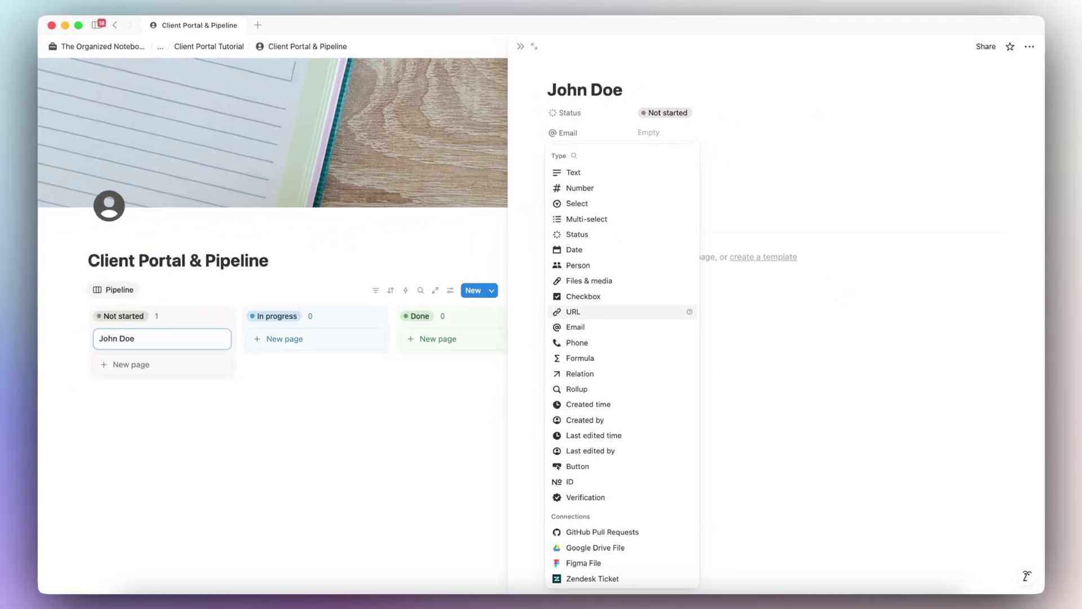
scroll(623, 319, up, 3)
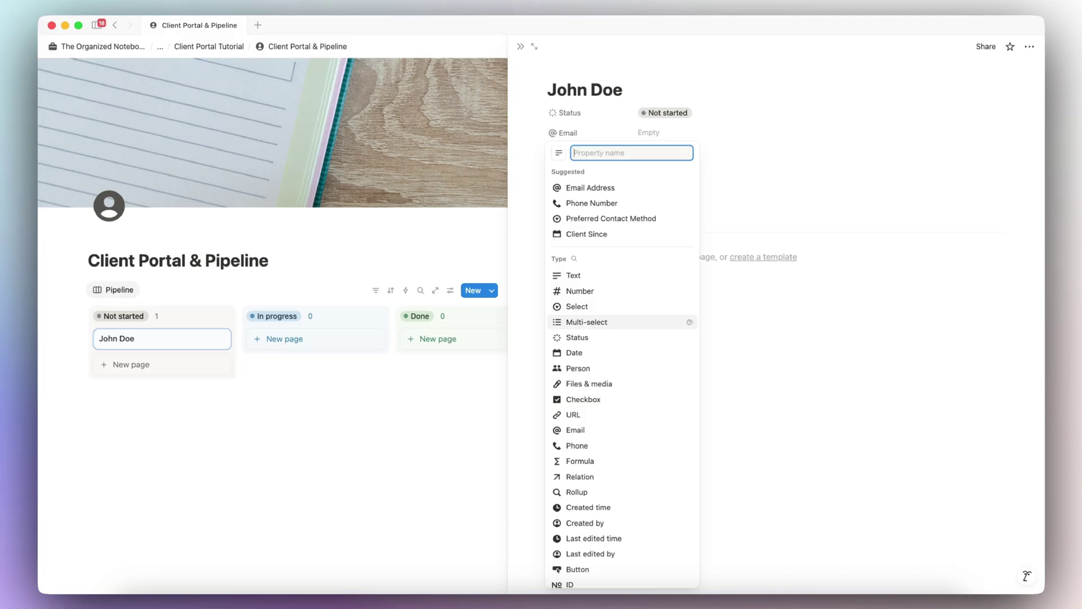
click(577, 446)
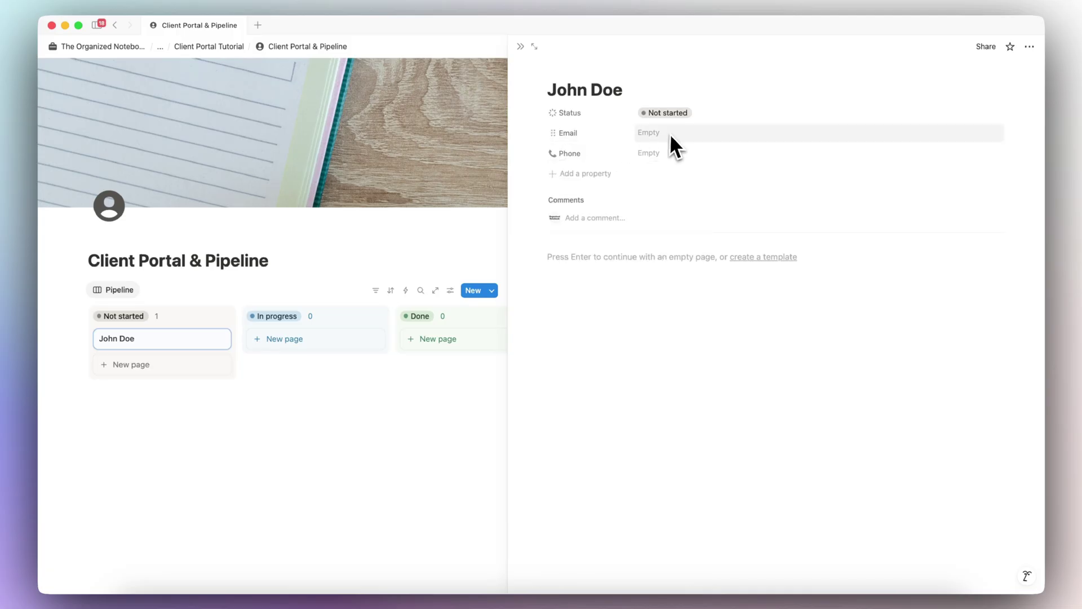
Fill in the client's e-mail address and phone number on the page.
click(667, 198)
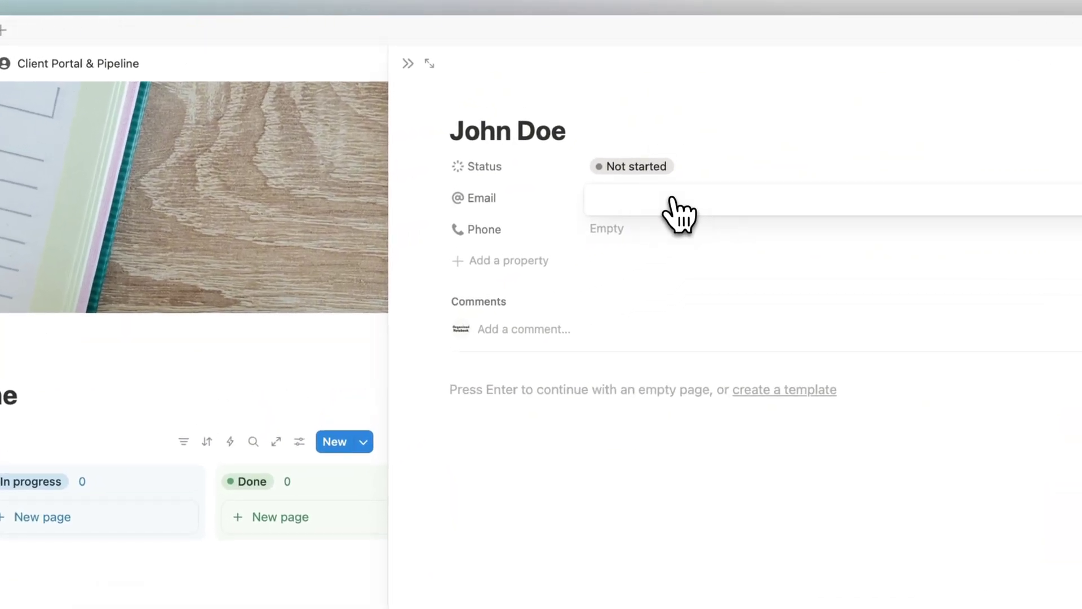
text(johndoe@email.com)
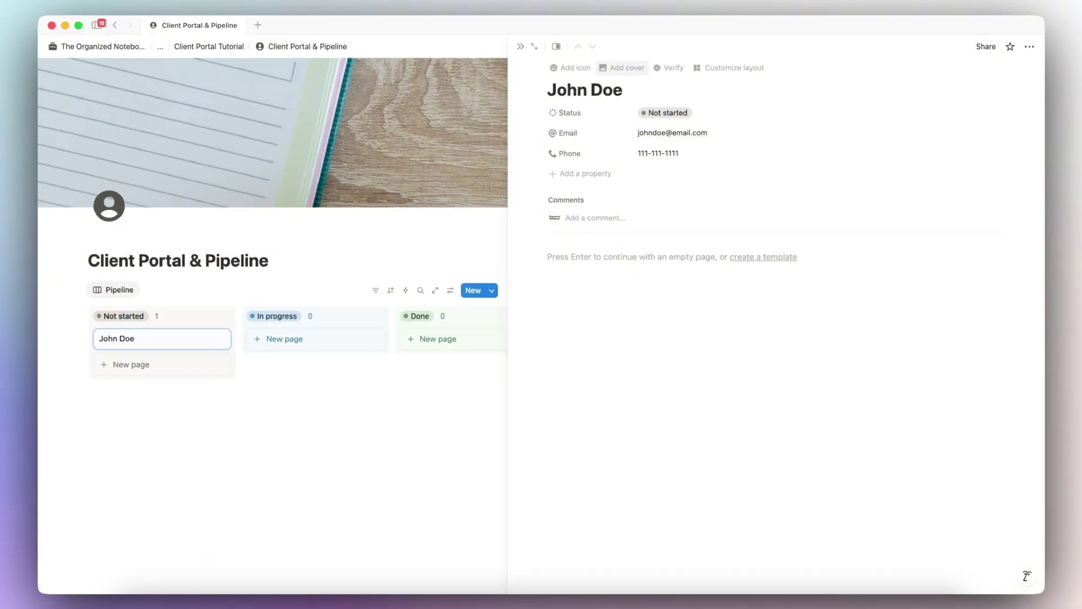
Add a cover to the client's page and replace it with an Unsplash headshot of a smiling man with glasses.
click(621, 67)
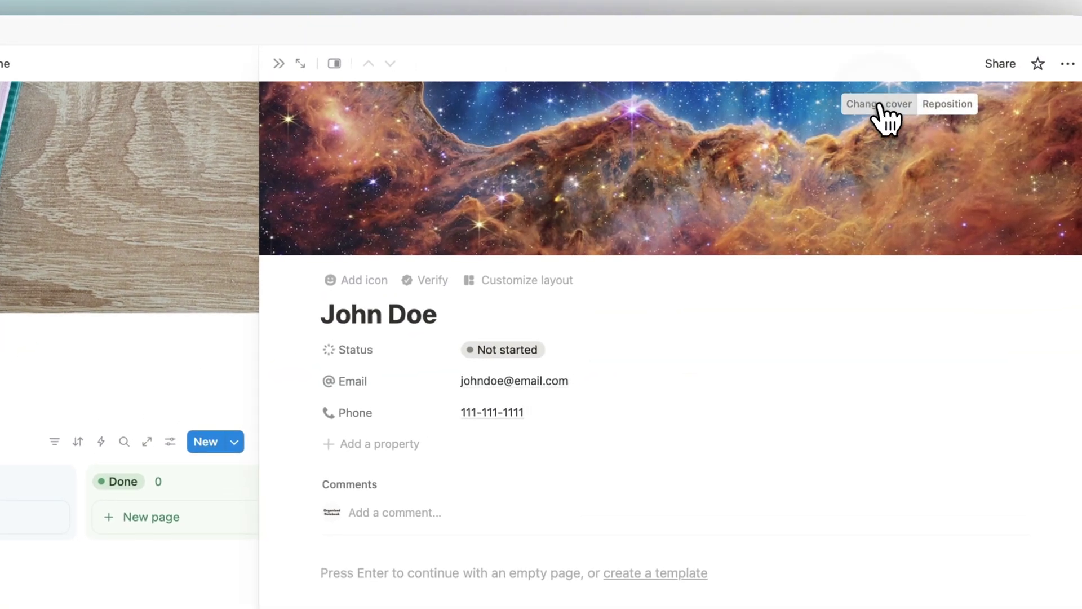
click(878, 106)
click(834, 138)
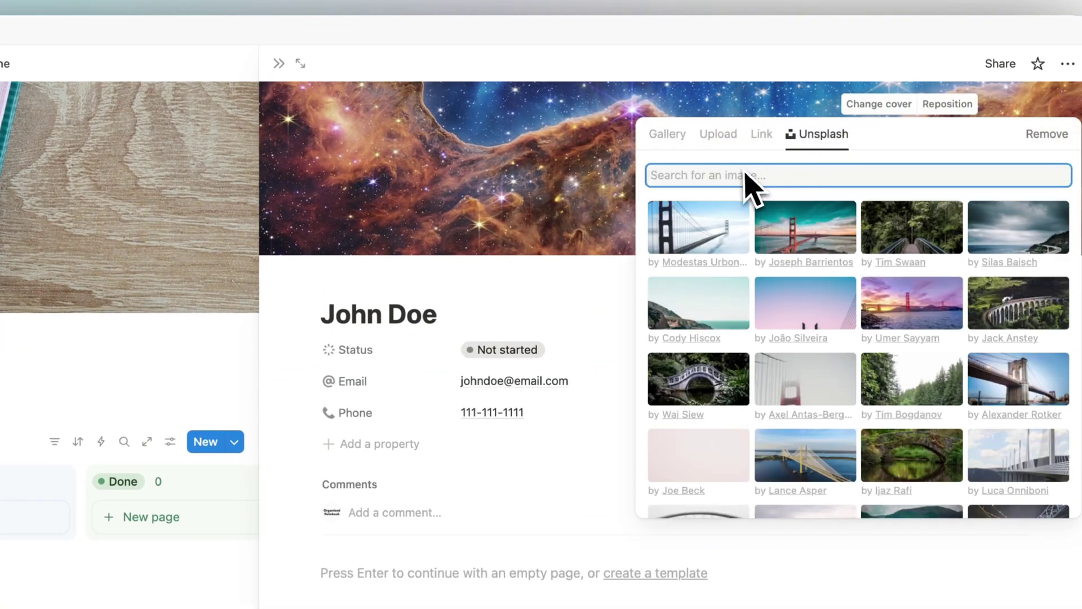
text(heads)
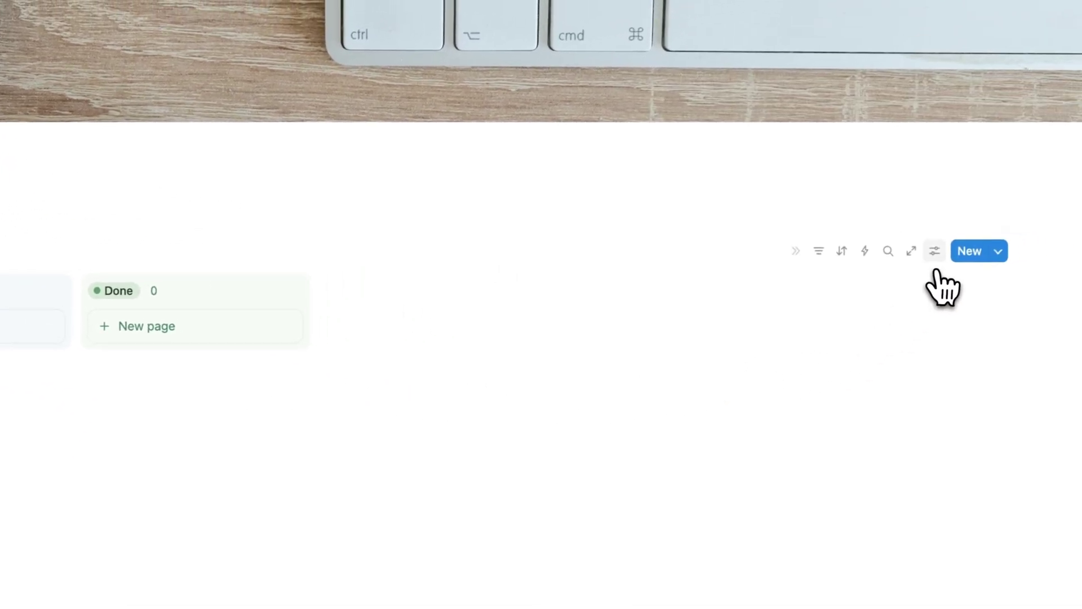
Show the Email and Phone properties on the cards of the Pipeline board.
click(1075, 228)
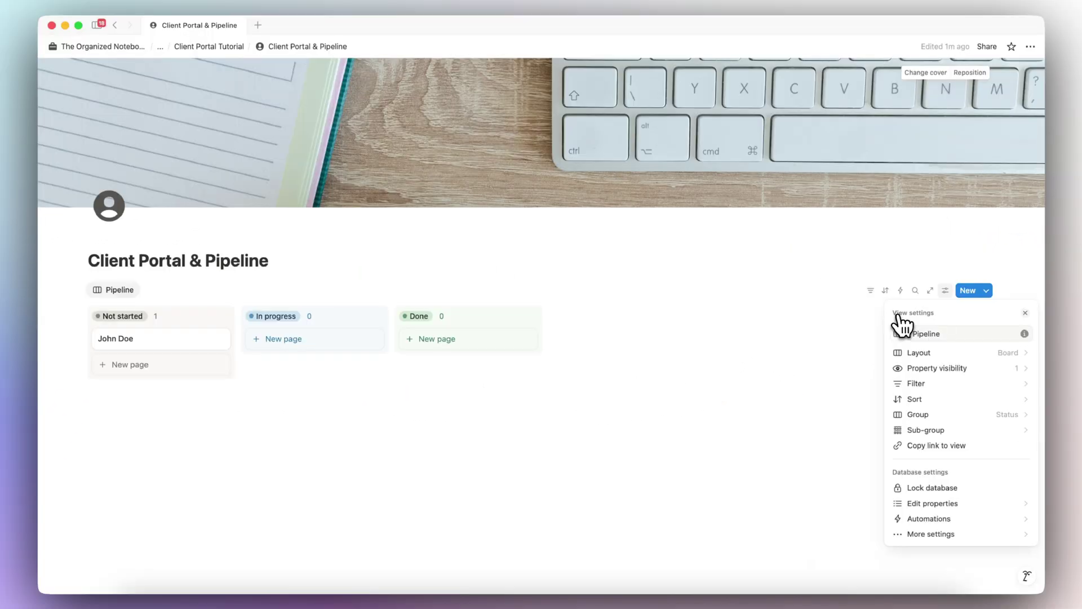
click(1007, 372)
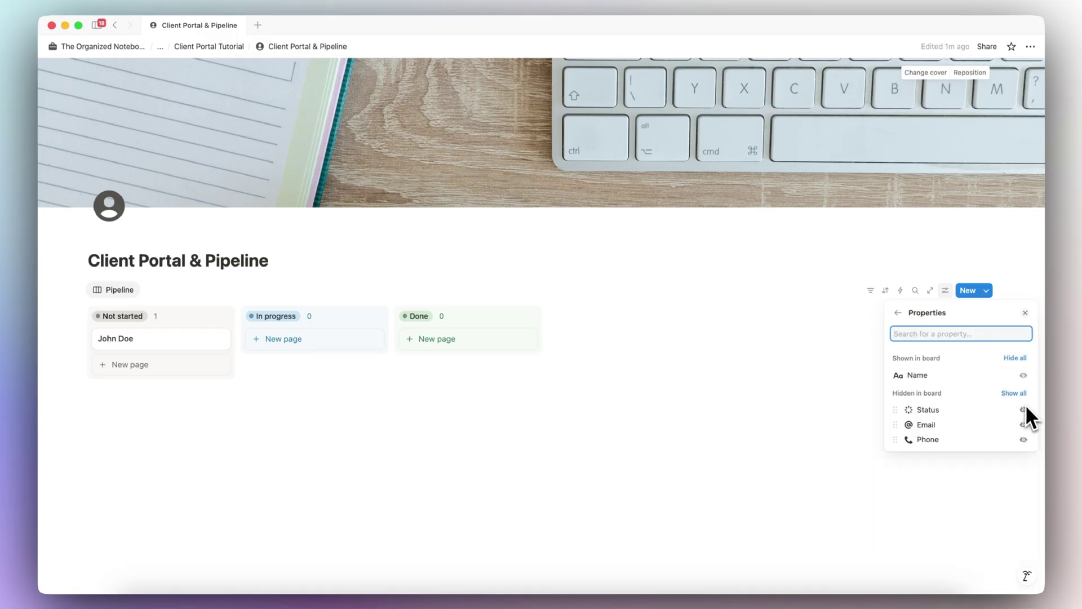
click(1023, 425)
click(1023, 440)
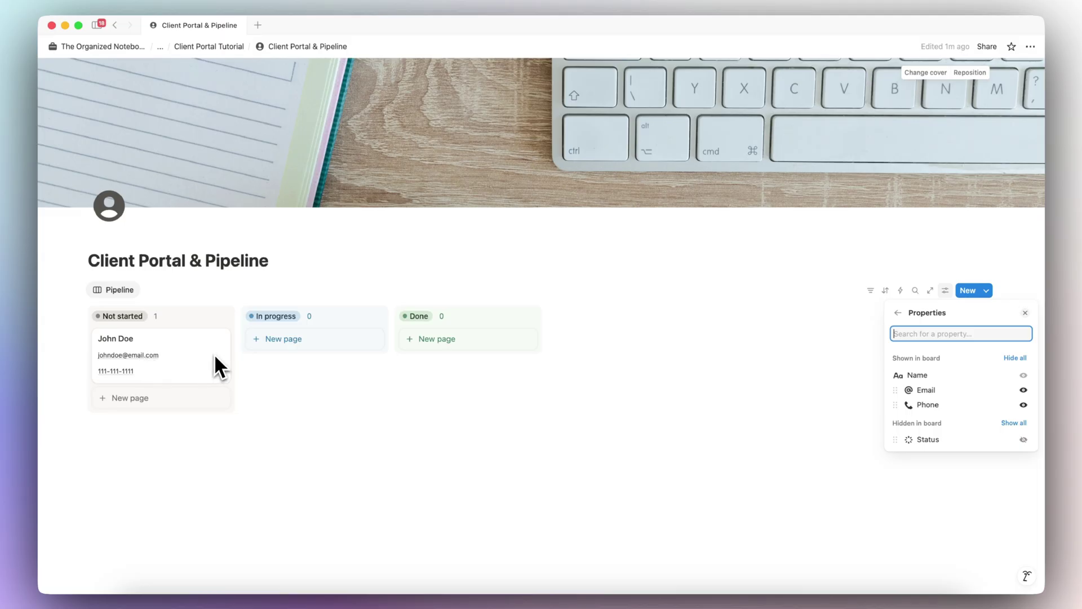
Set the board's card preview to Page cover and turn on Fit image.
click(898, 312)
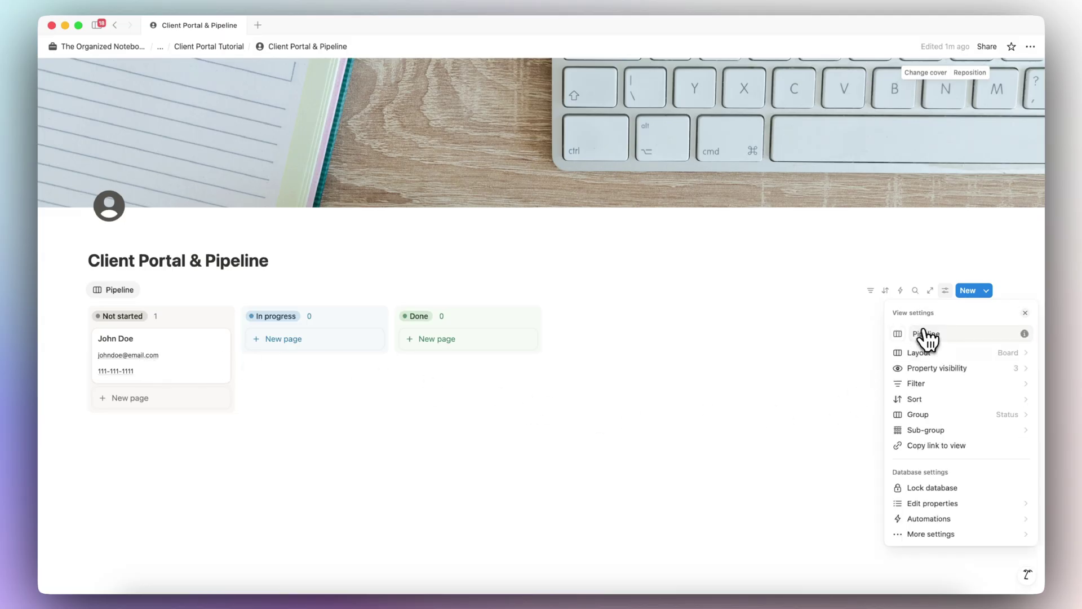
click(951, 353)
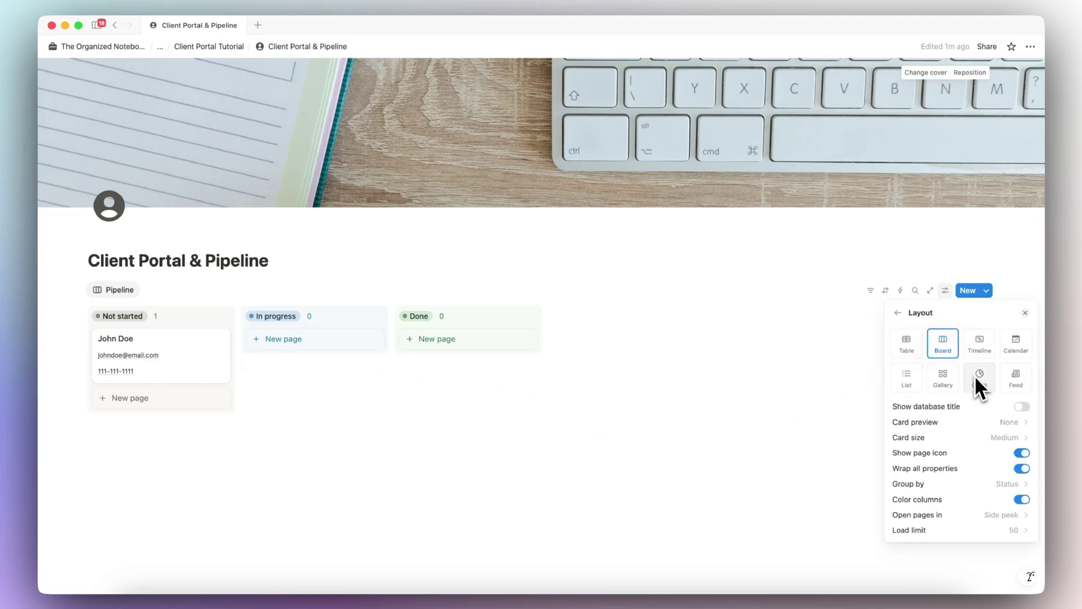
click(989, 423)
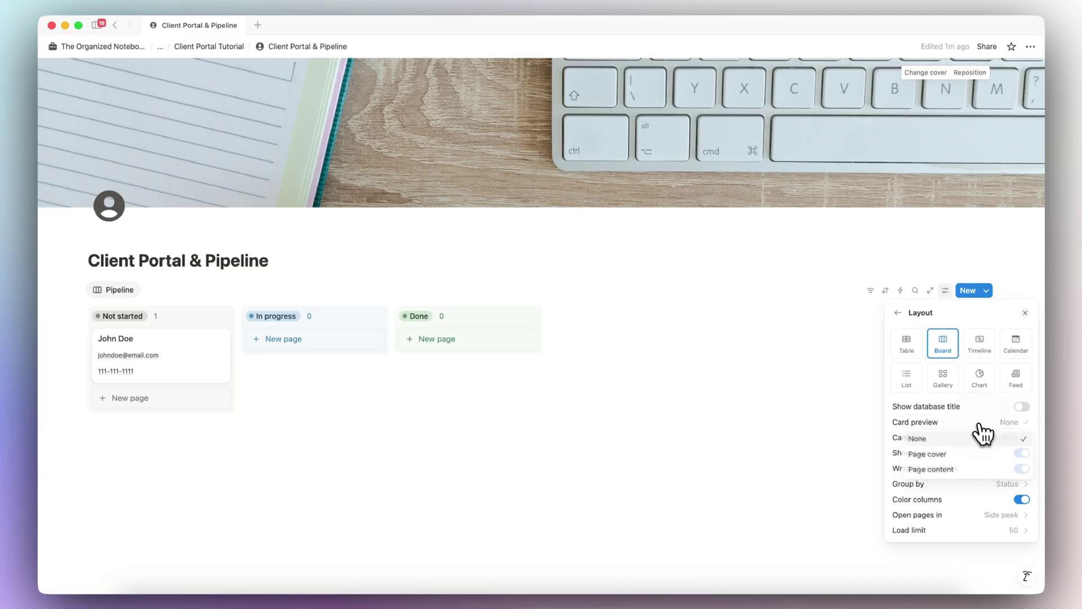
click(979, 455)
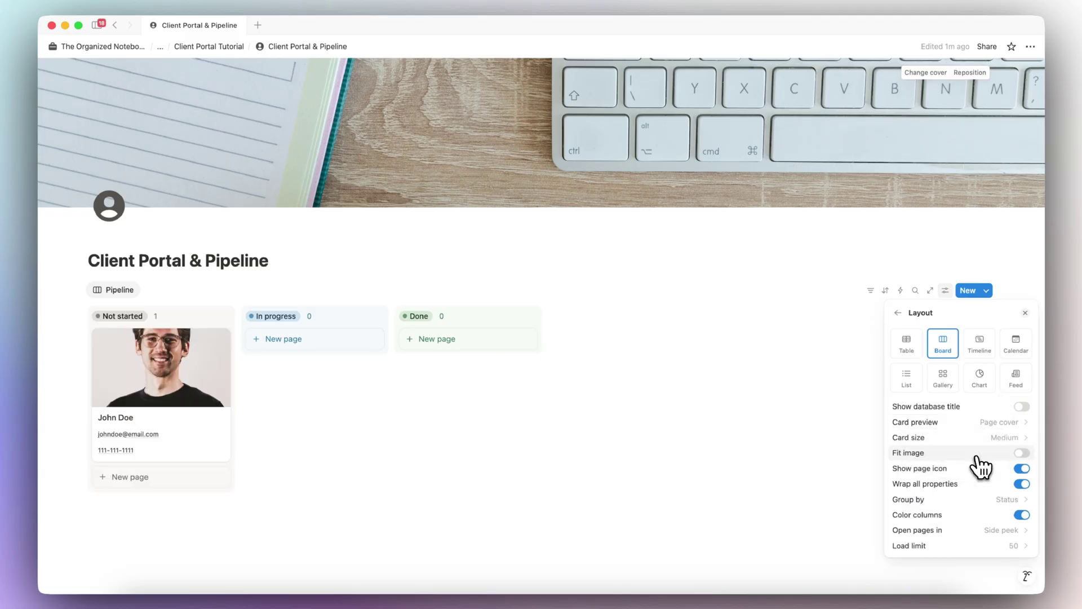
click(1022, 453)
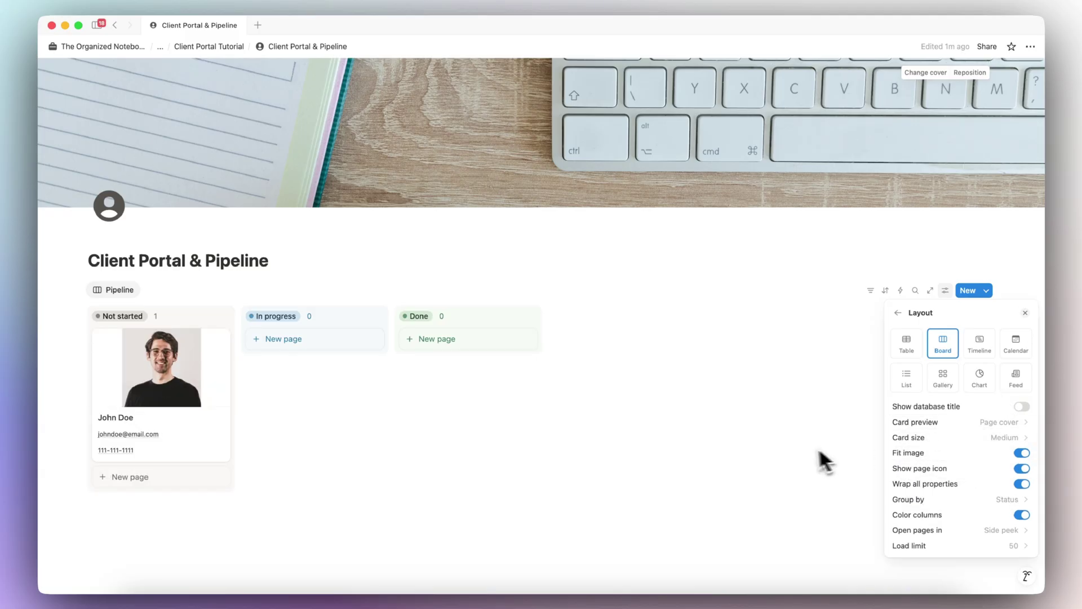
key(Escape)
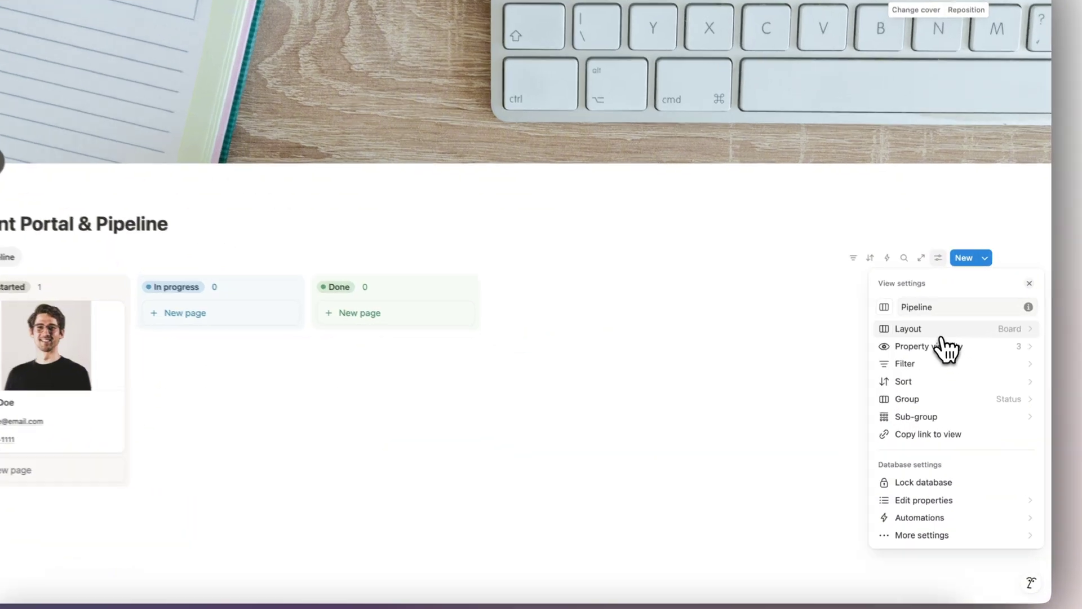
Set the board's card preview back to None and close the view settings.
click(955, 353)
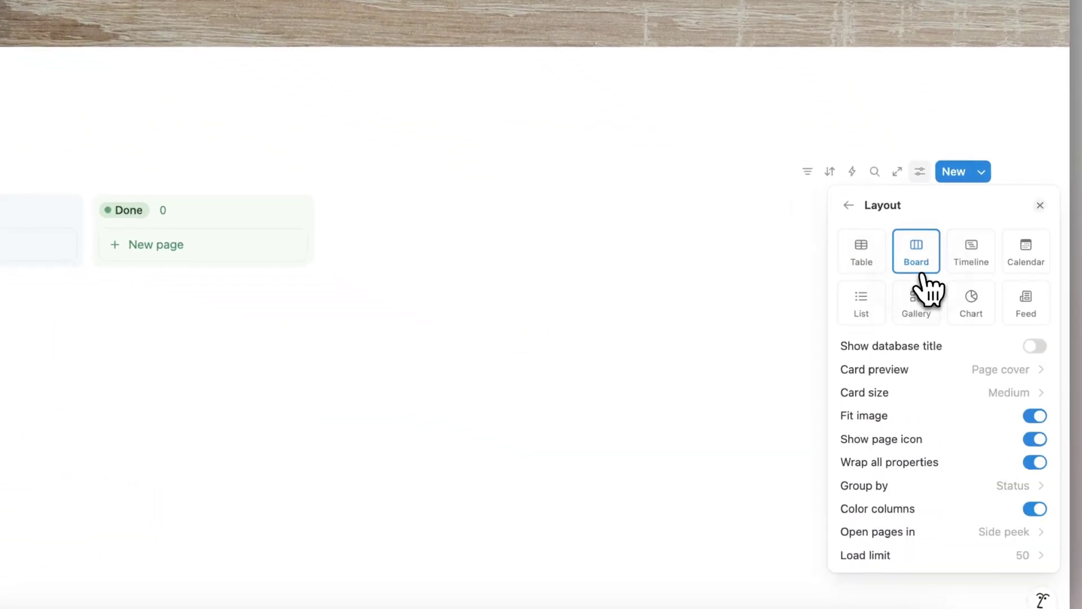
click(1009, 365)
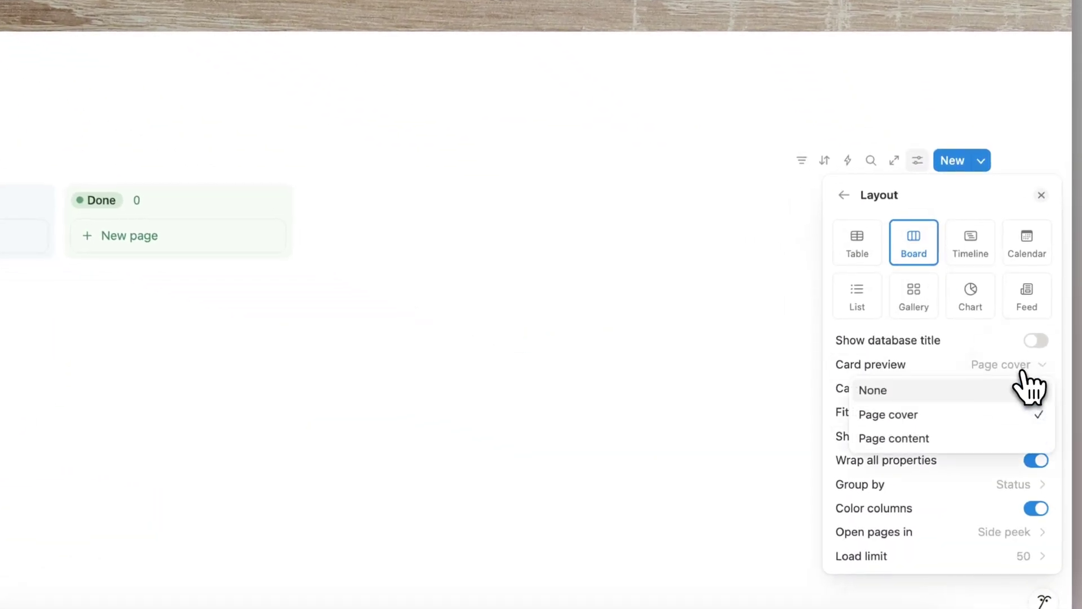
click(936, 389)
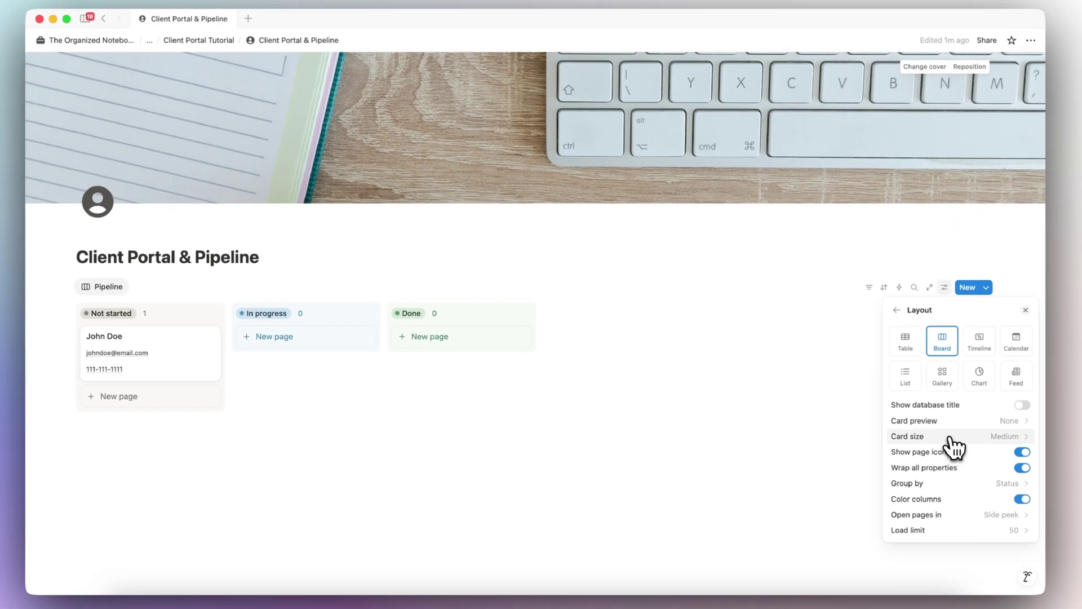
key(Escape)
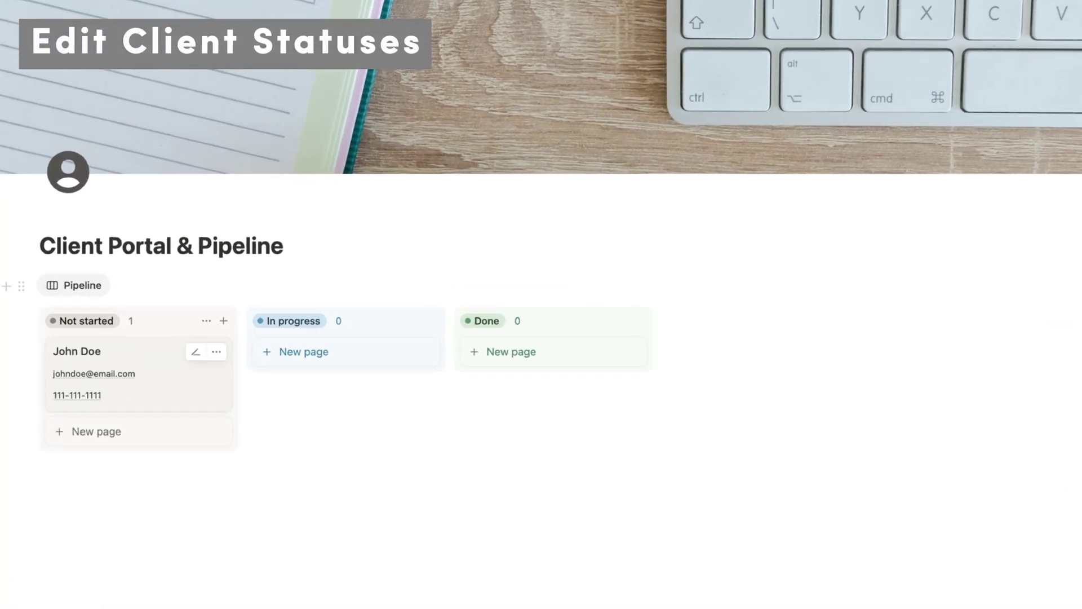
click(210, 363)
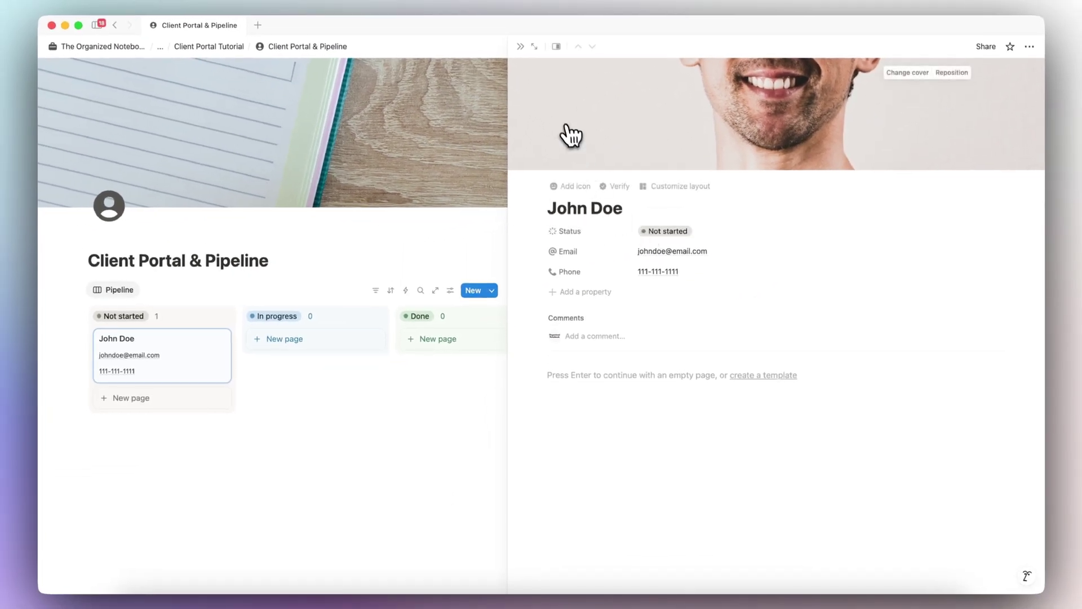
click(520, 46)
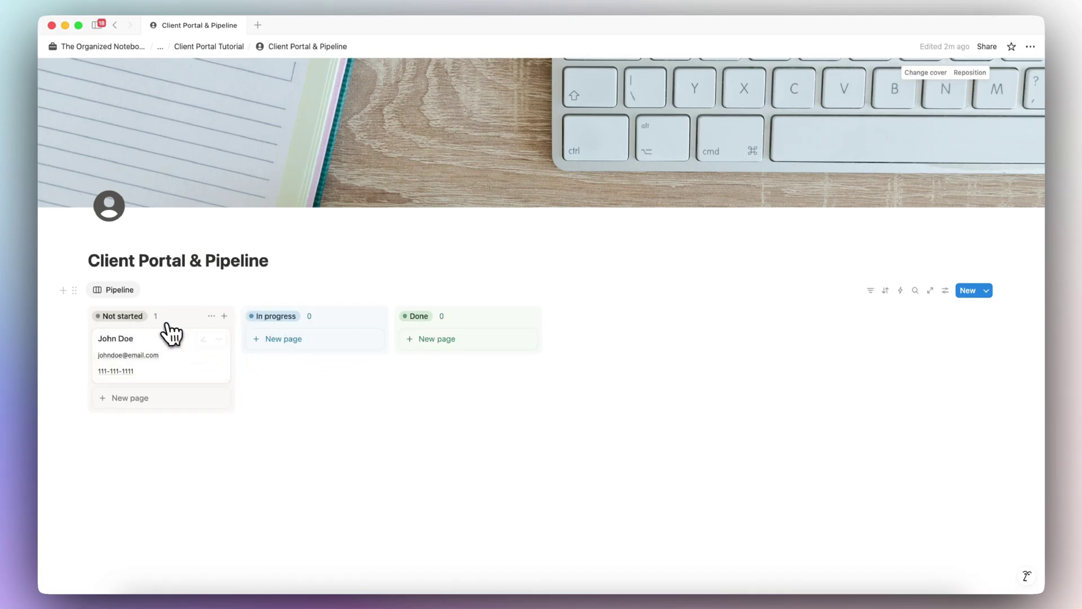
Edit the Status property from the client's page and add a "Prospective" option to its To-do group.
click(208, 373)
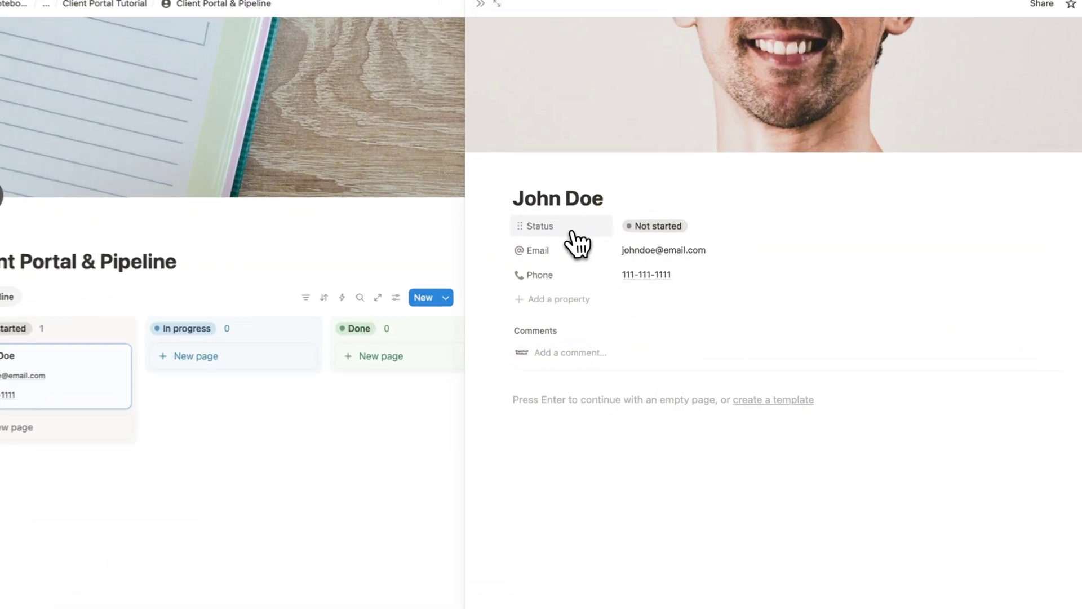
click(592, 234)
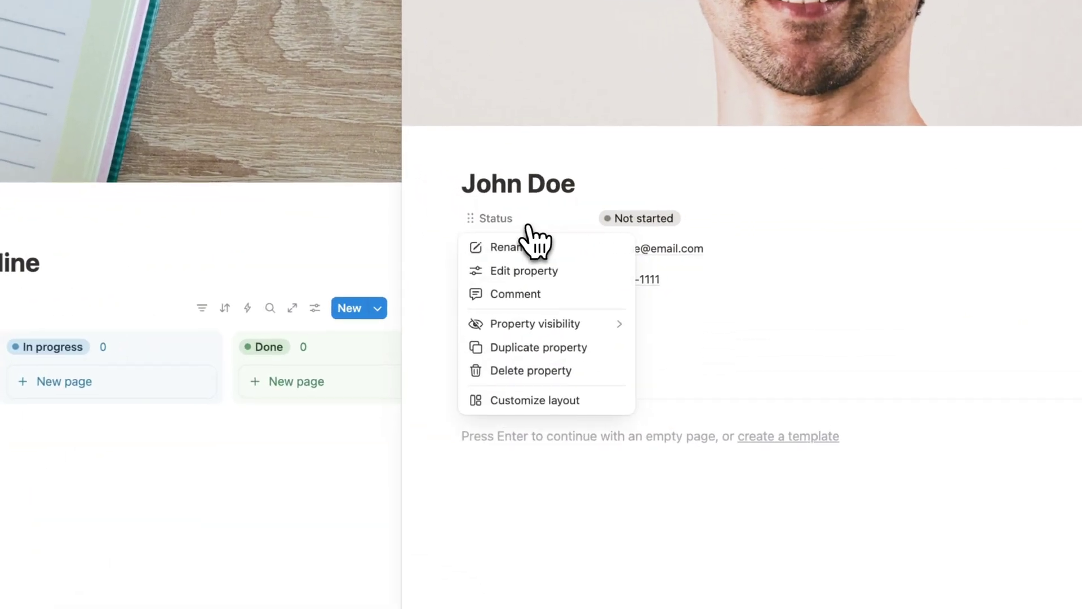
click(524, 271)
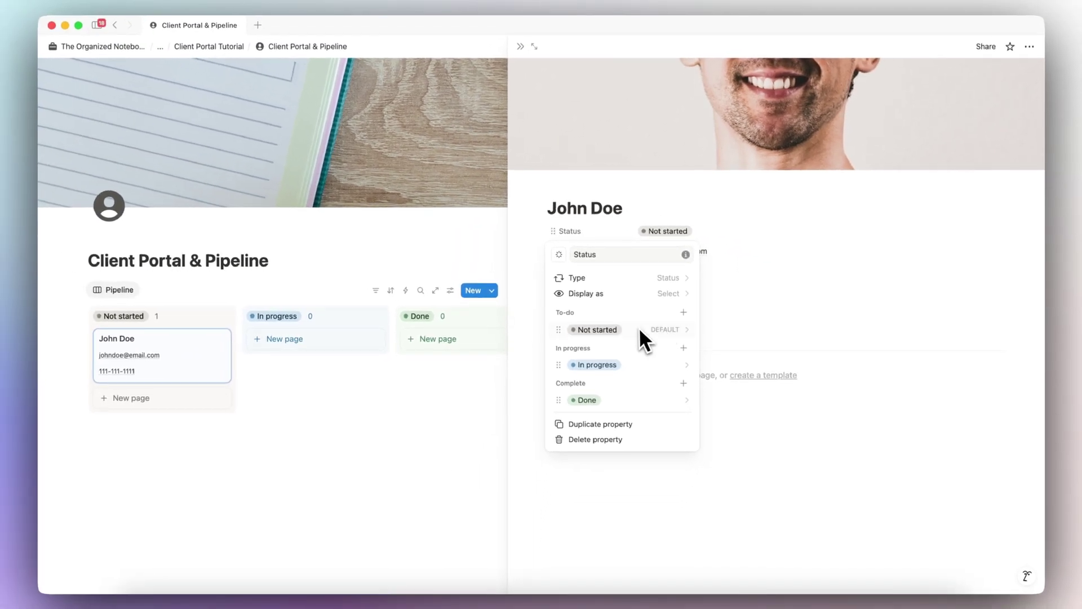
click(683, 313)
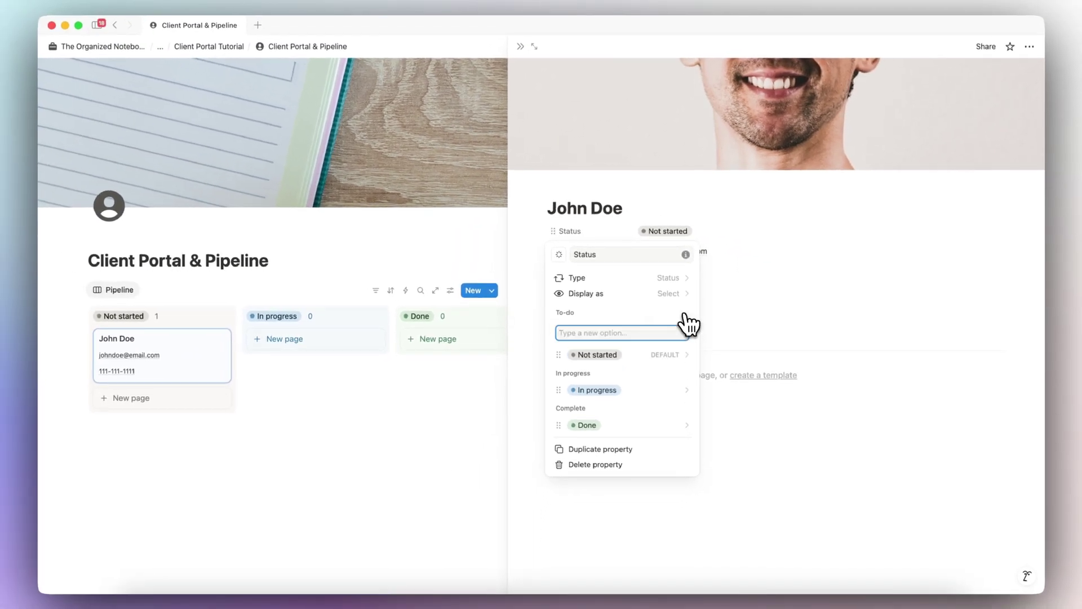
text(Prospective)
key(Return)
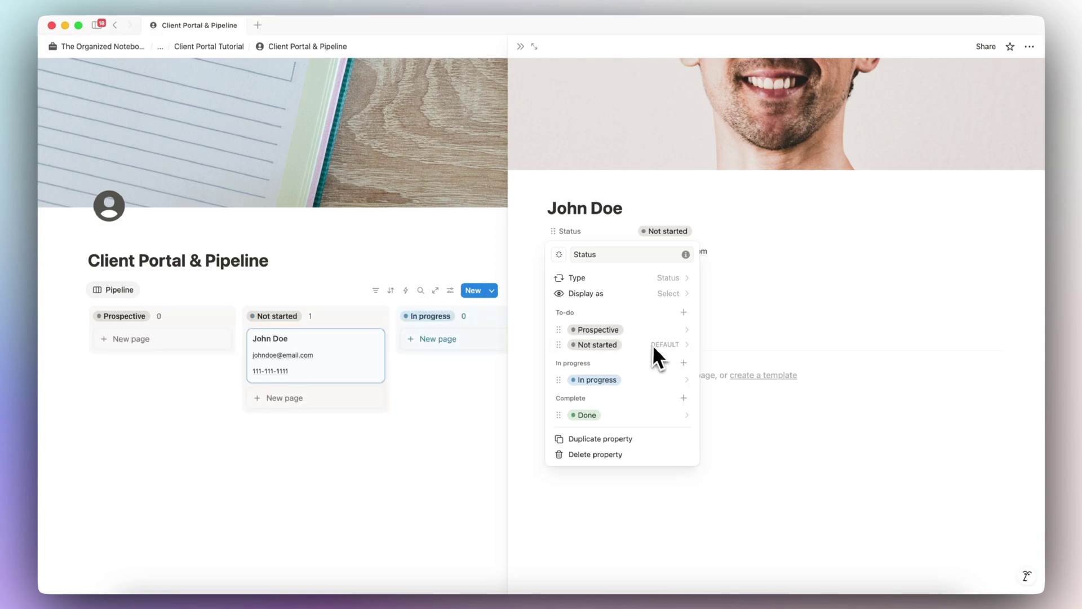
Make Prospective the default status and delete the Not started option.
click(691, 333)
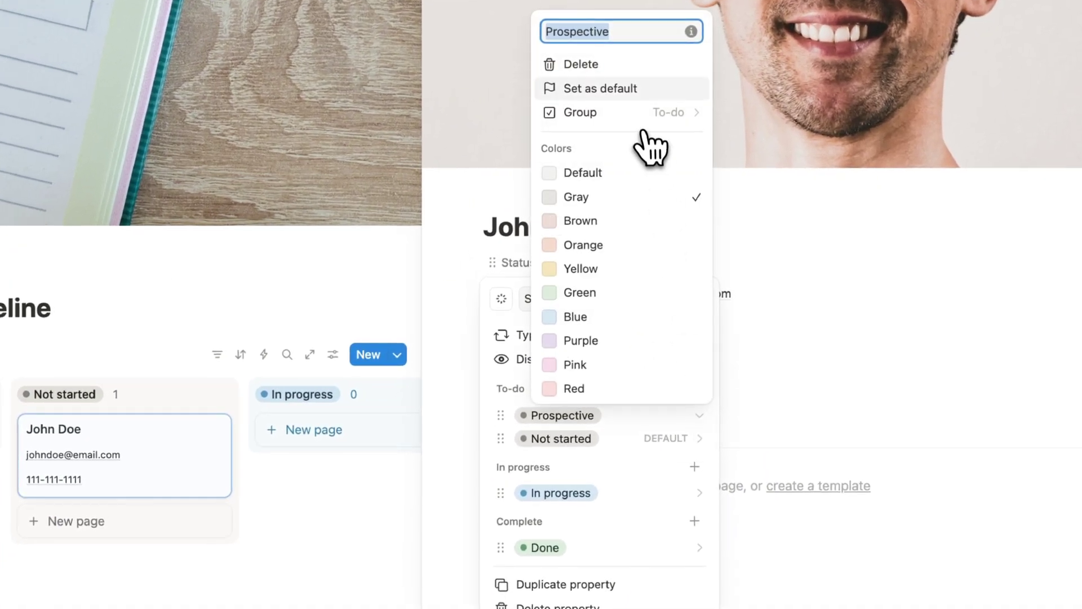
click(635, 90)
click(527, 422)
click(701, 440)
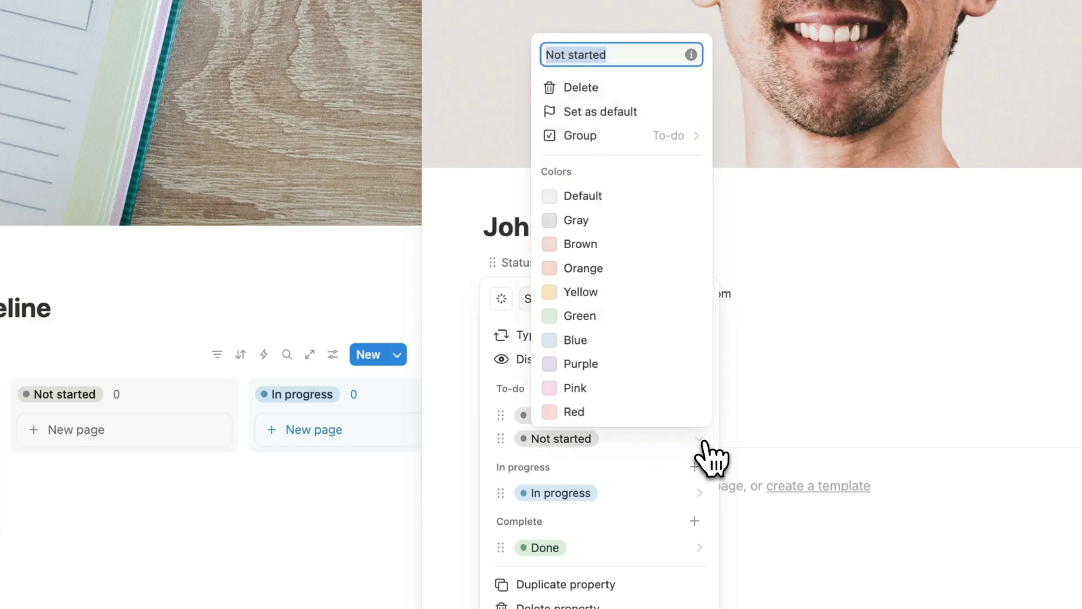
click(606, 90)
key(Return)
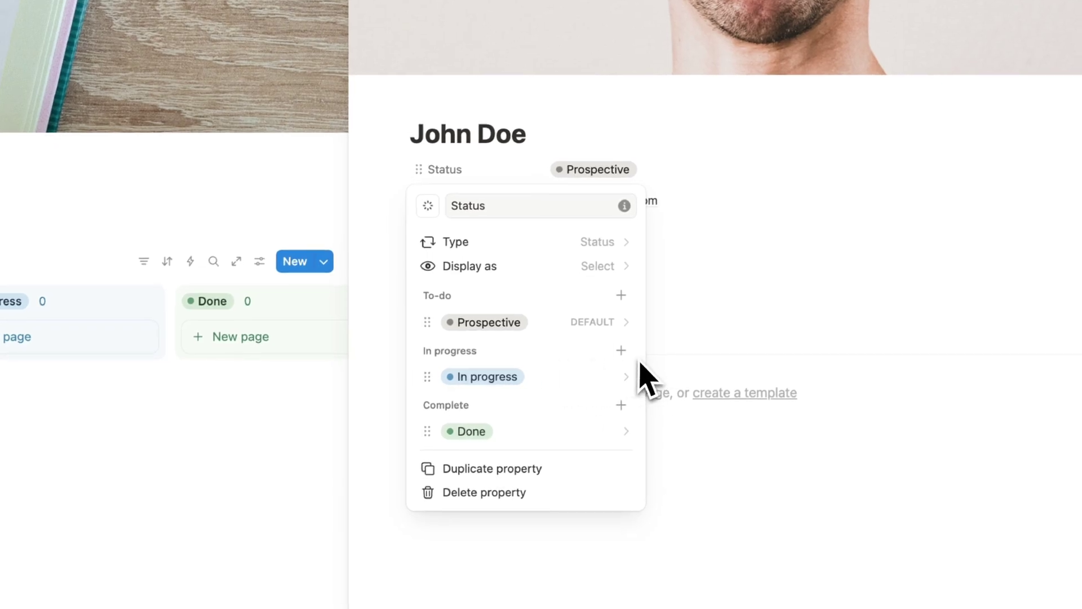
Add a "Discovery Call" option to the In progress group of the Status property.
click(620, 350)
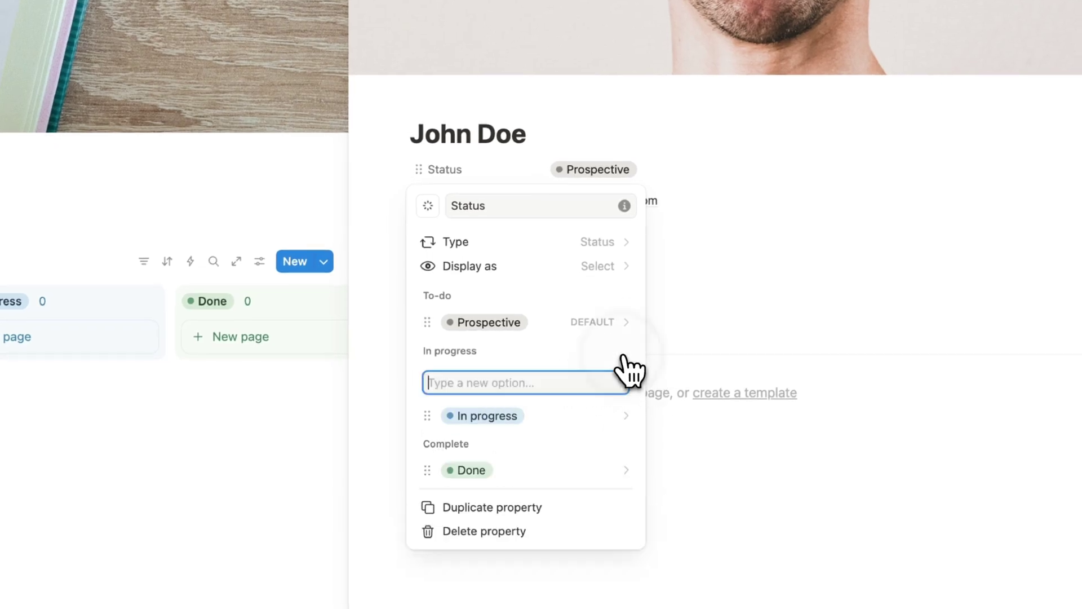
text(Discover)
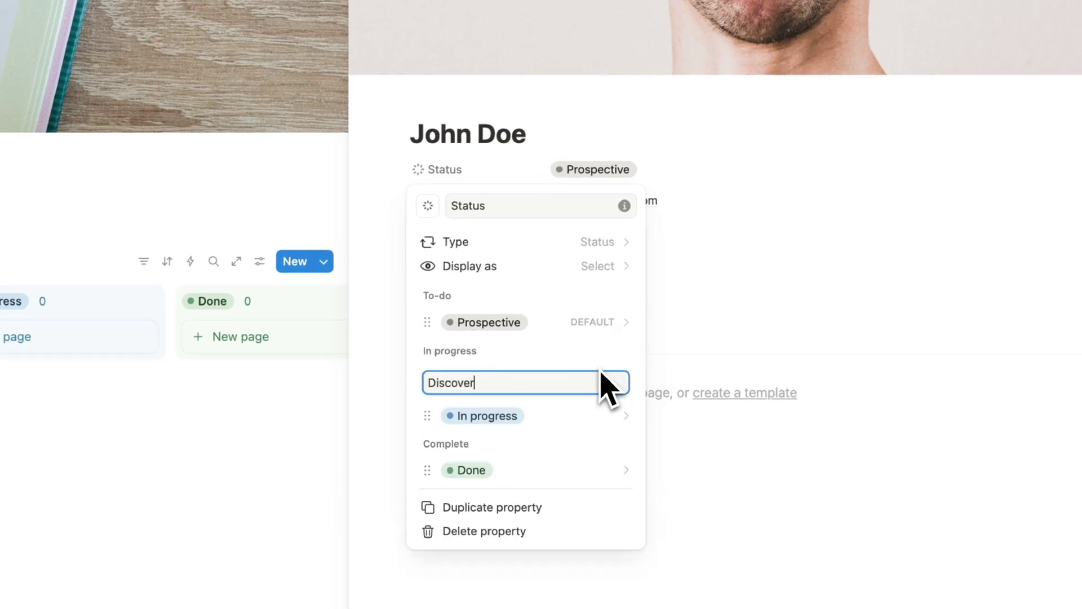
text(y Call)
key(Return)
Add a "Negotiation" option to the Status property's In progress group and place it directly after Discovery Call.
click(621, 350)
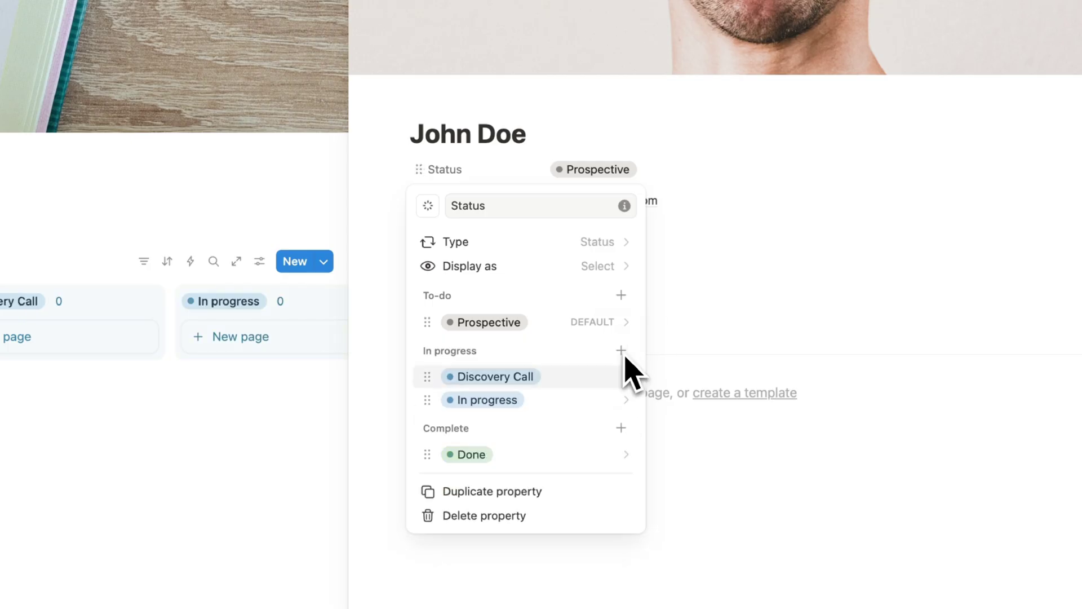
click(620, 350)
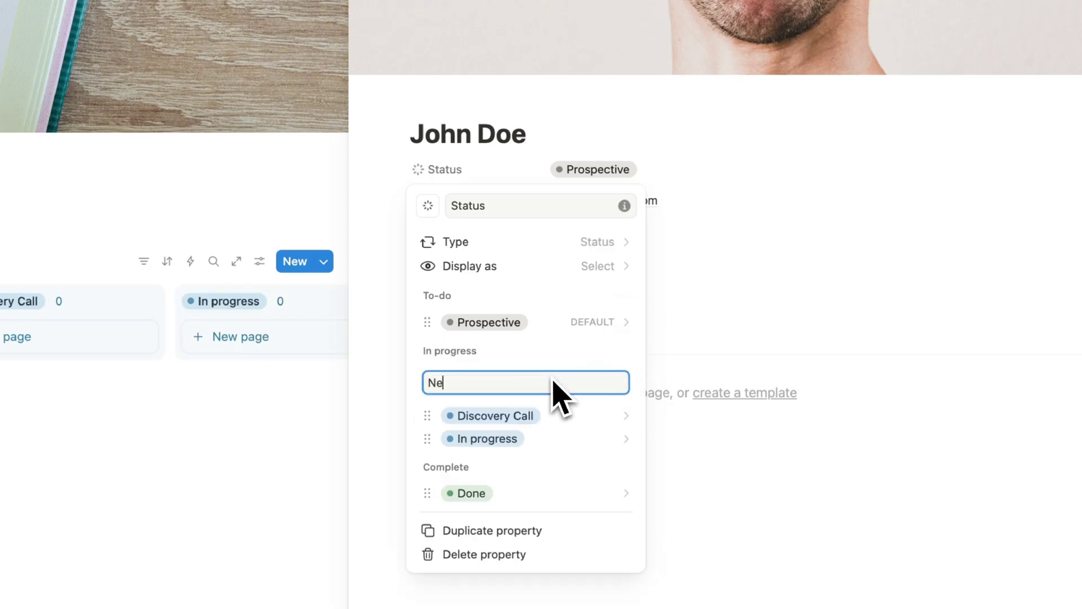
text(Negotiation)
key(Return)
drag(496, 416, 508, 445)
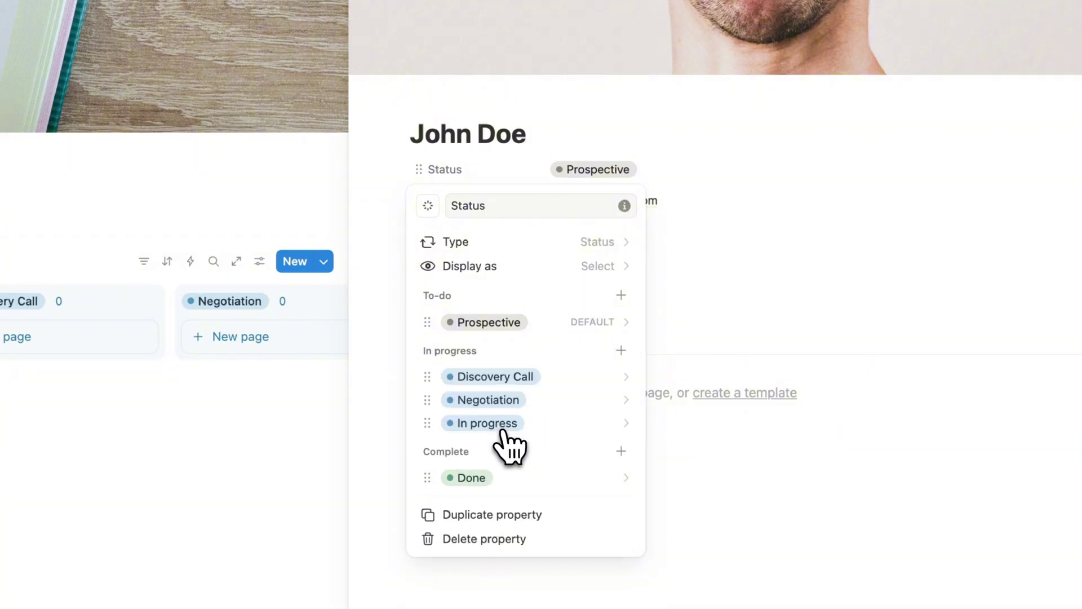
Delete the In progress option from the Status property and confirm the removal.
click(626, 424)
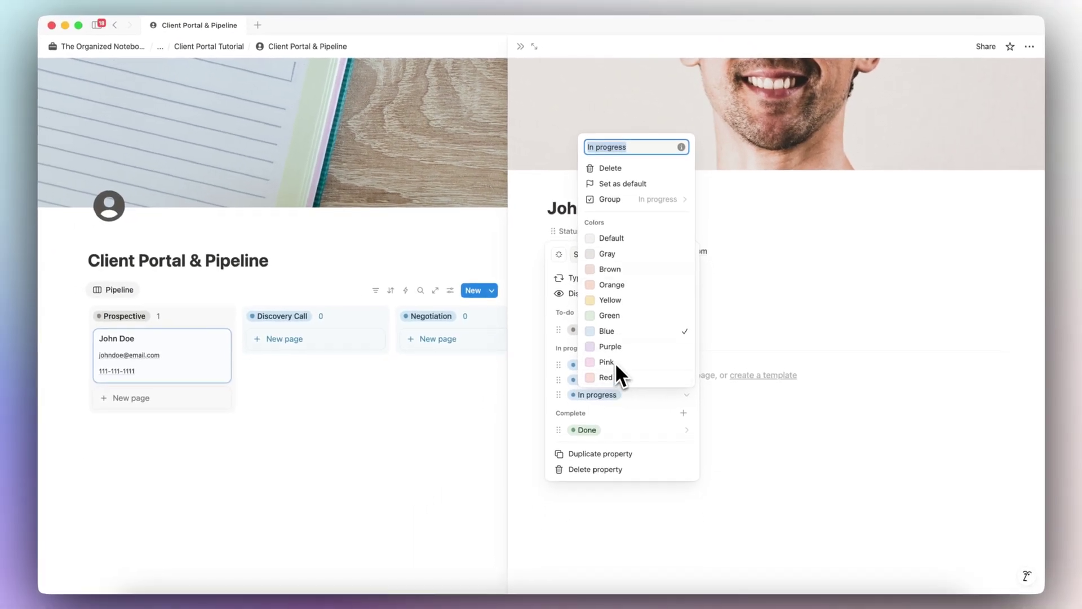
click(620, 168)
click(587, 319)
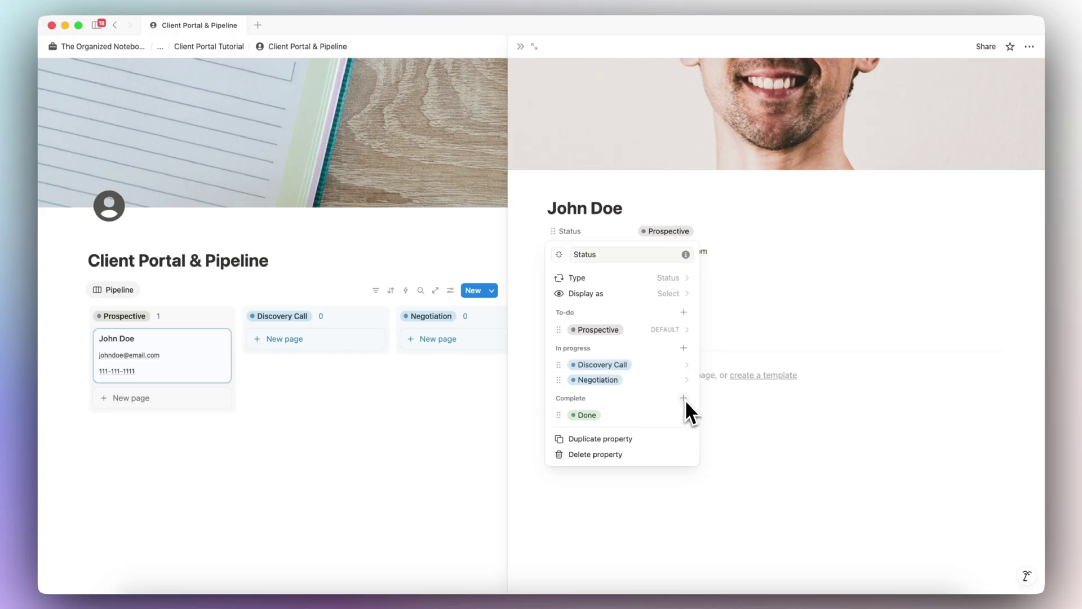
Add a "Lost" option to the Complete group of the Status property and color it red.
click(684, 398)
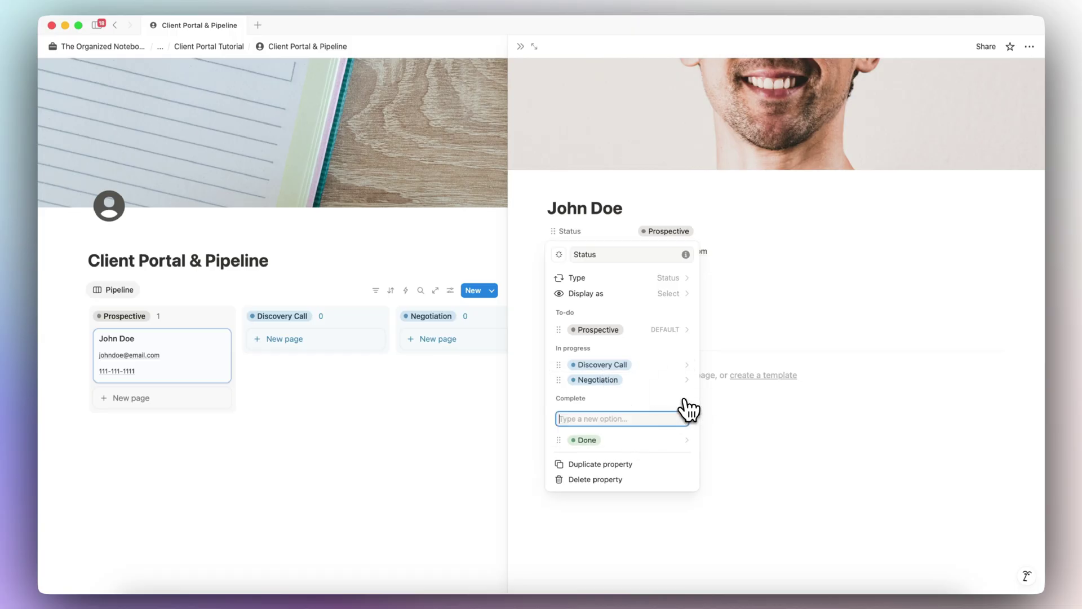
text(Lost)
key(Return)
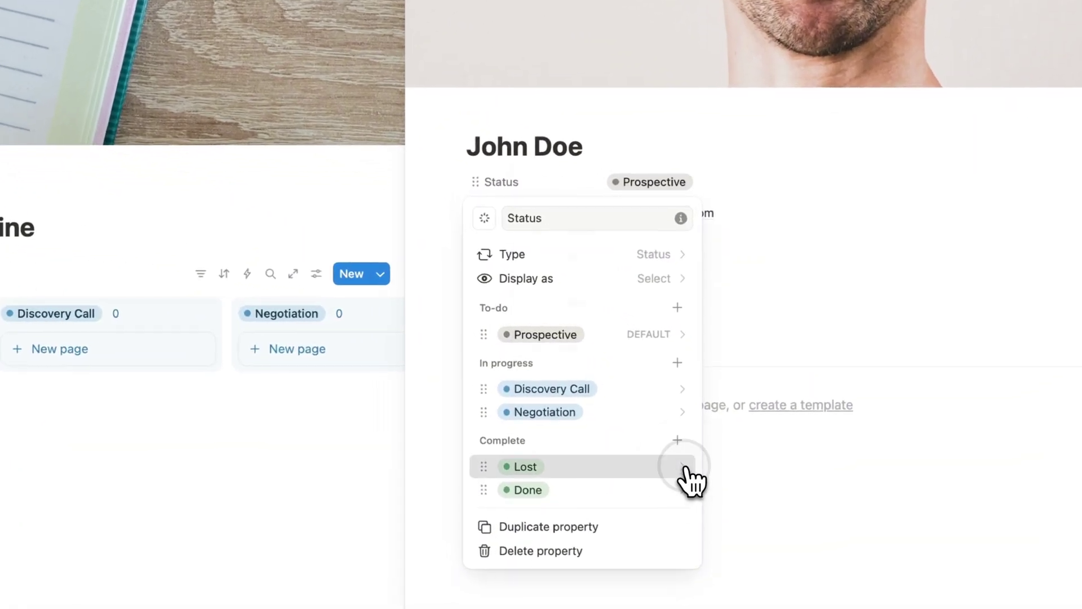
click(686, 440)
click(580, 440)
click(490, 443)
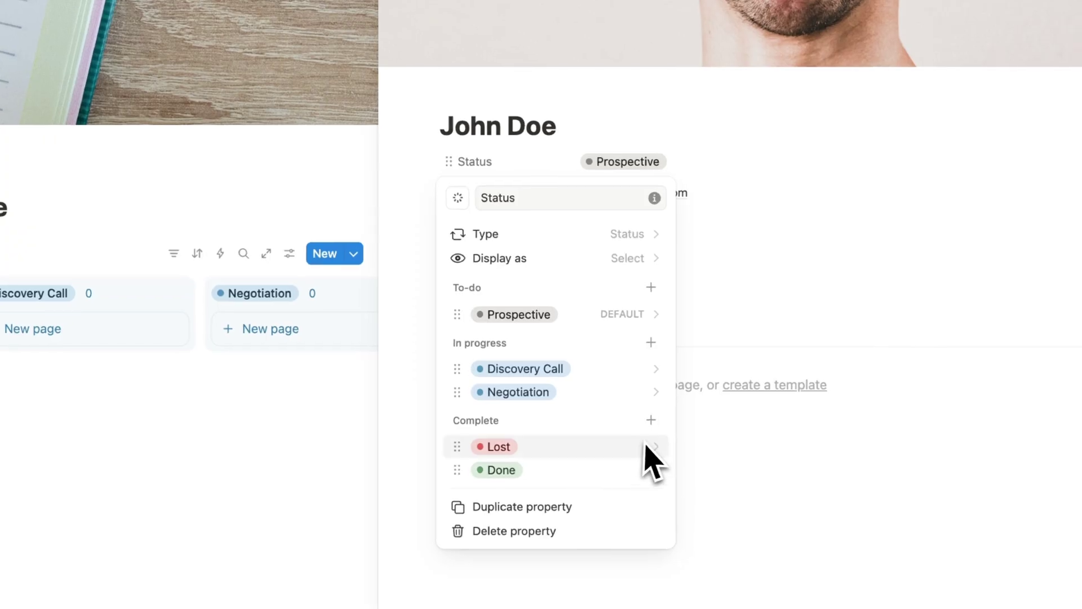
Add an "Active" option to the Complete group of the Status property.
click(651, 420)
text(Aci)
key(BackSpace)
text(tive)
key(Return)
Change the Done status color to brown, and close the Status editor and the client's page.
click(648, 490)
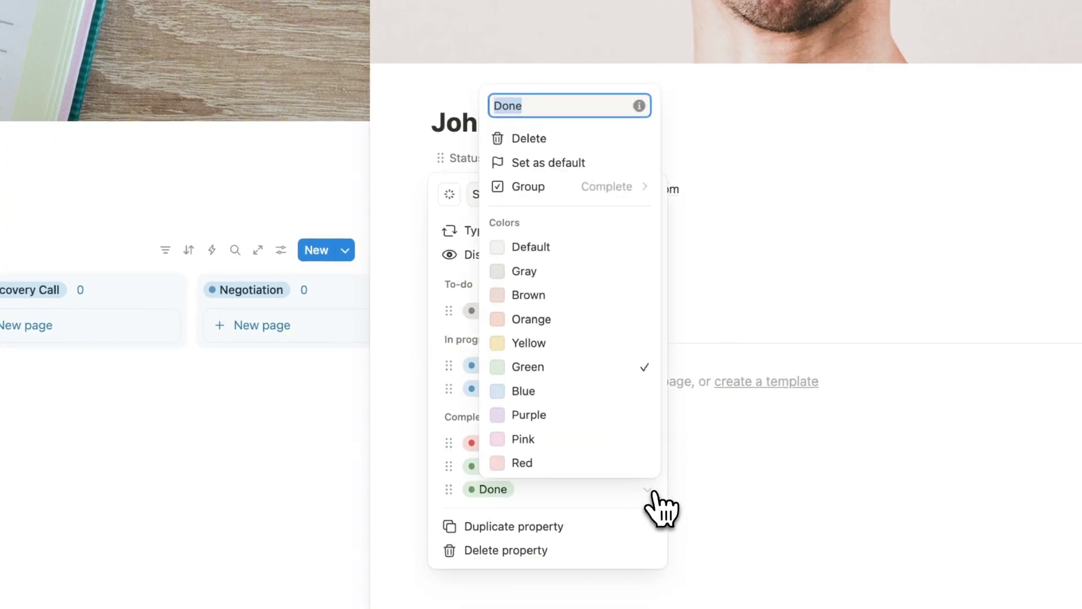
click(559, 295)
click(443, 495)
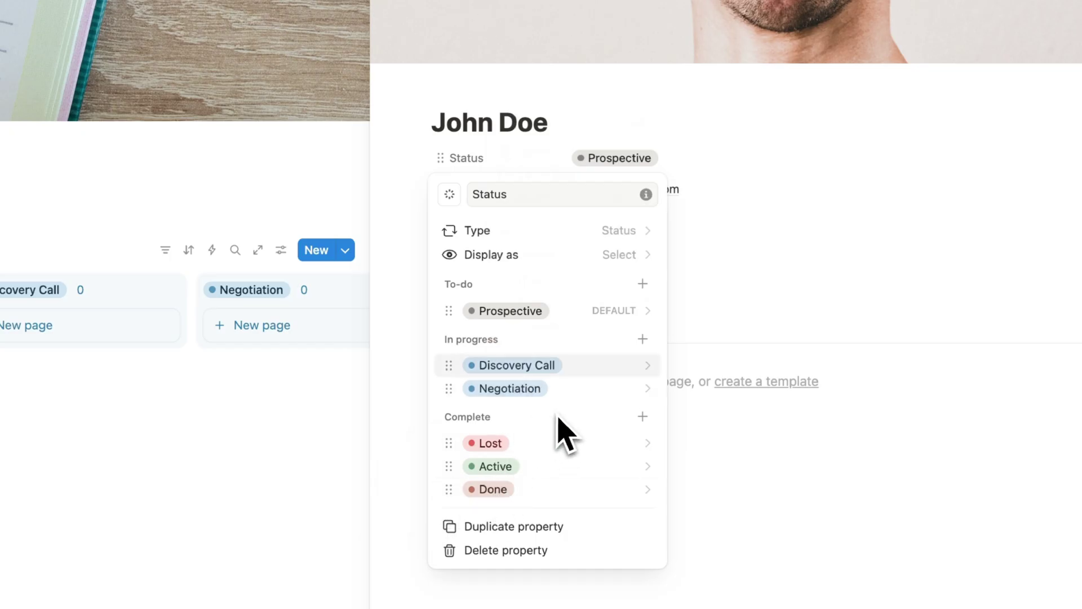
click(779, 175)
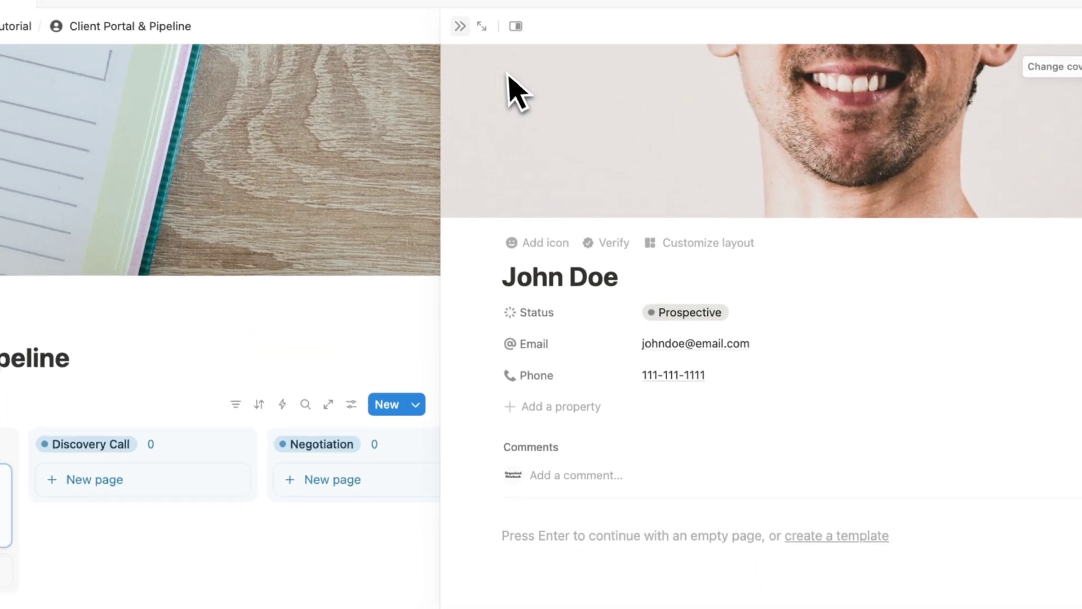
click(470, 51)
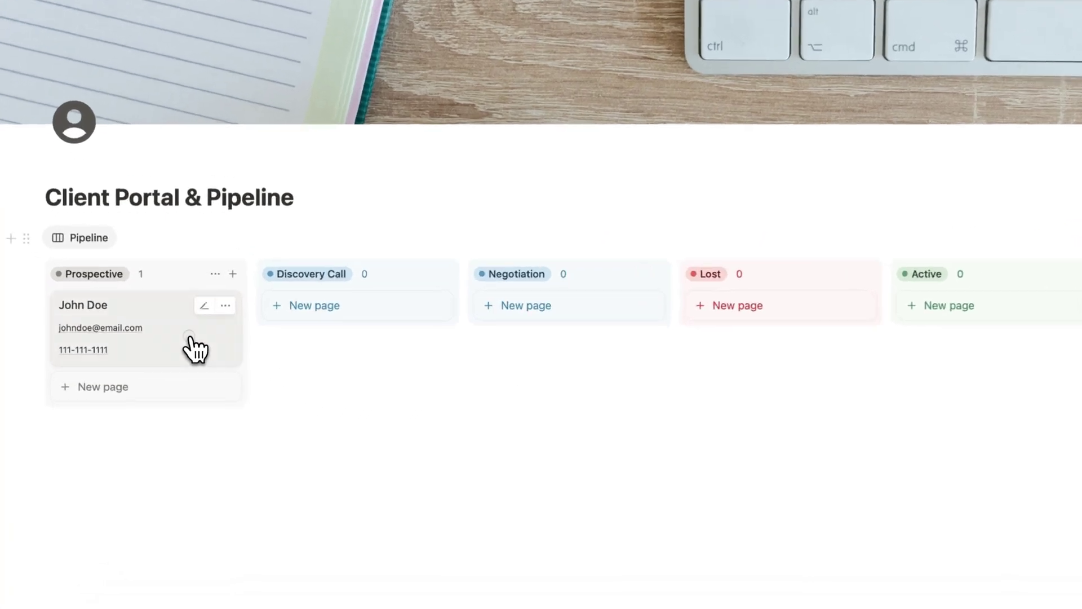
Try moving the client's card from Prospective through Discovery Call and Negotiation to the later pipeline stages.
drag(194, 370, 349, 348)
drag(428, 306, 611, 314)
drag(688, 345, 1080, 321)
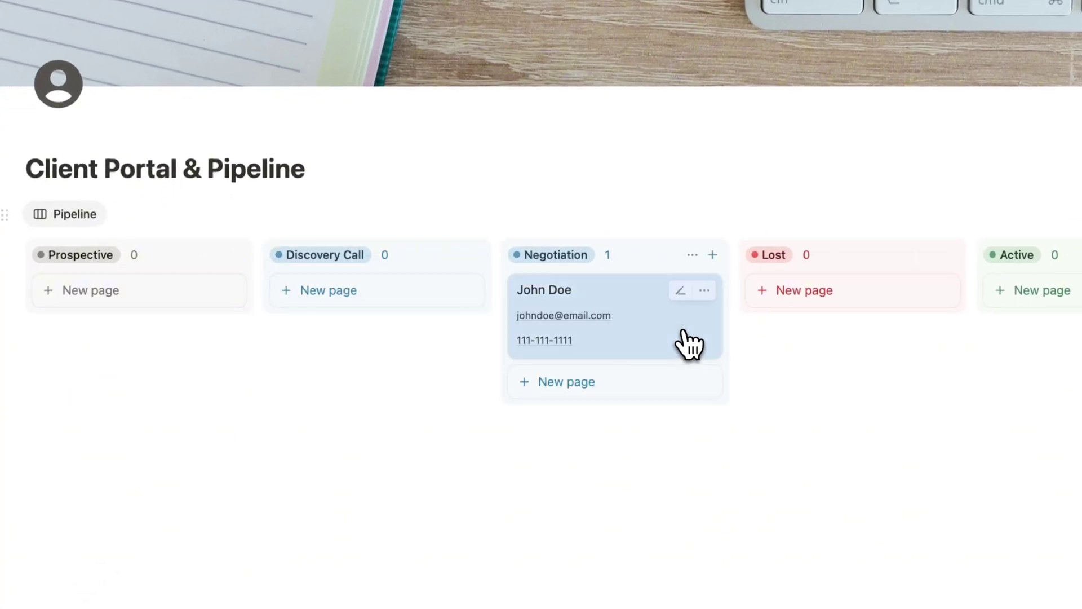
drag(960, 322, 1006, 348)
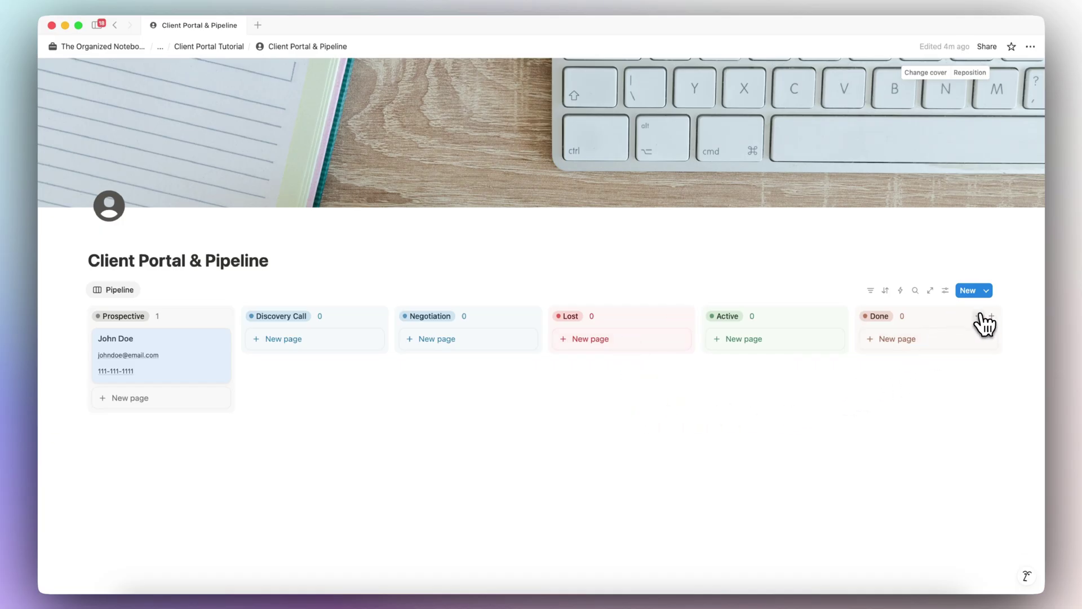
Hide the Lost and Done groups on the Pipeline board, pin both groups, and close the view settings.
click(945, 292)
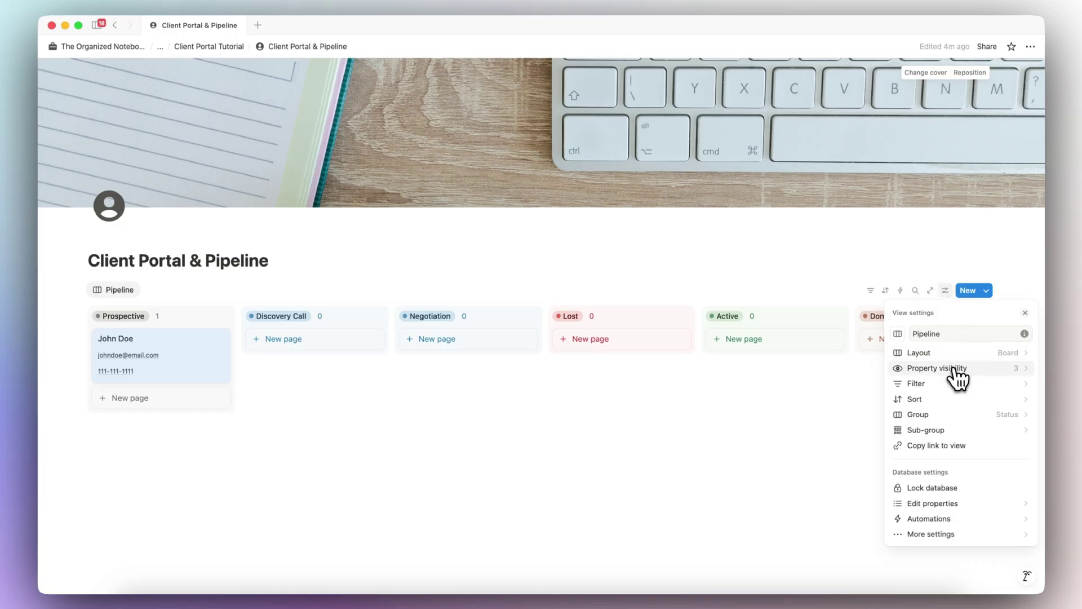
click(956, 418)
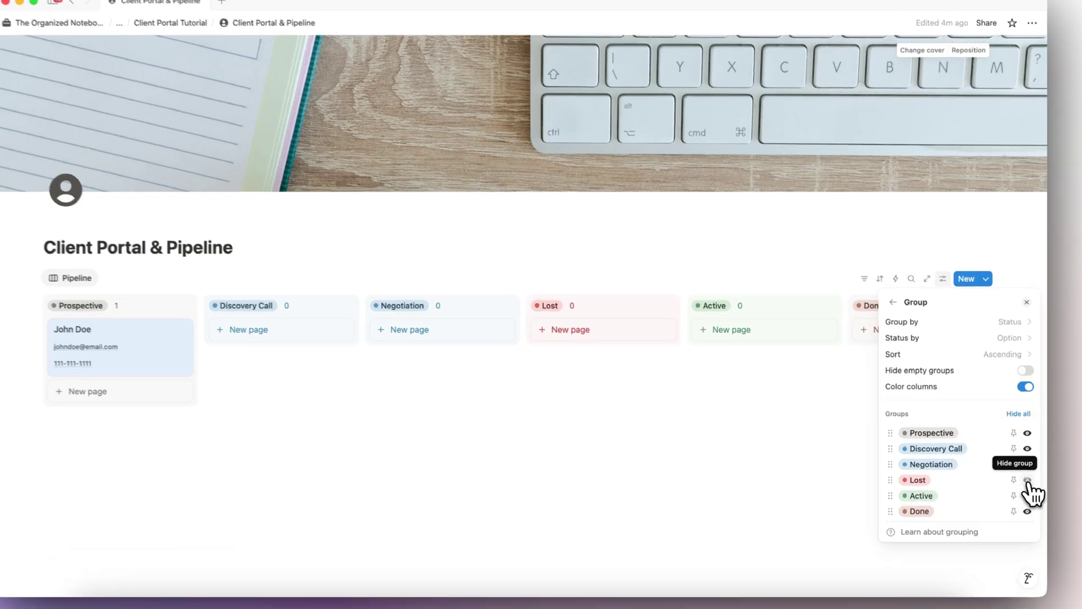
click(1027, 481)
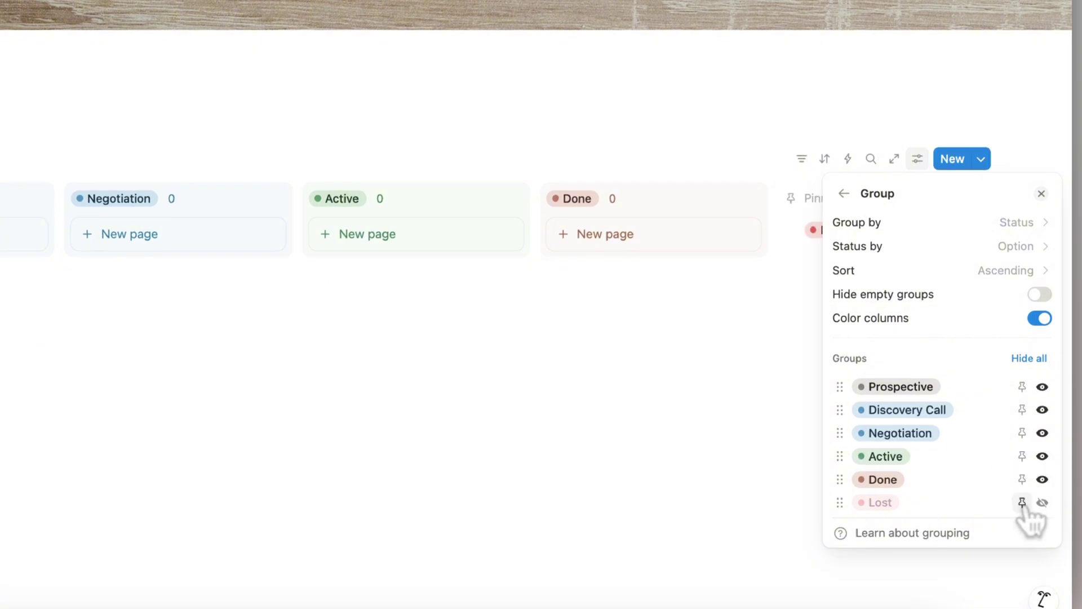
click(1022, 502)
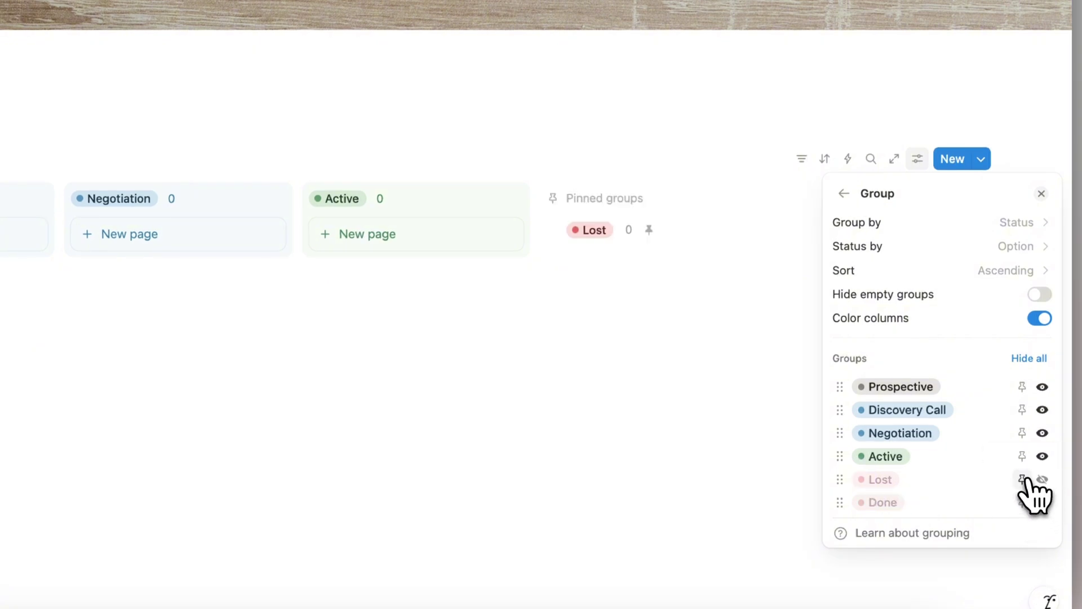
click(1022, 479)
click(1022, 503)
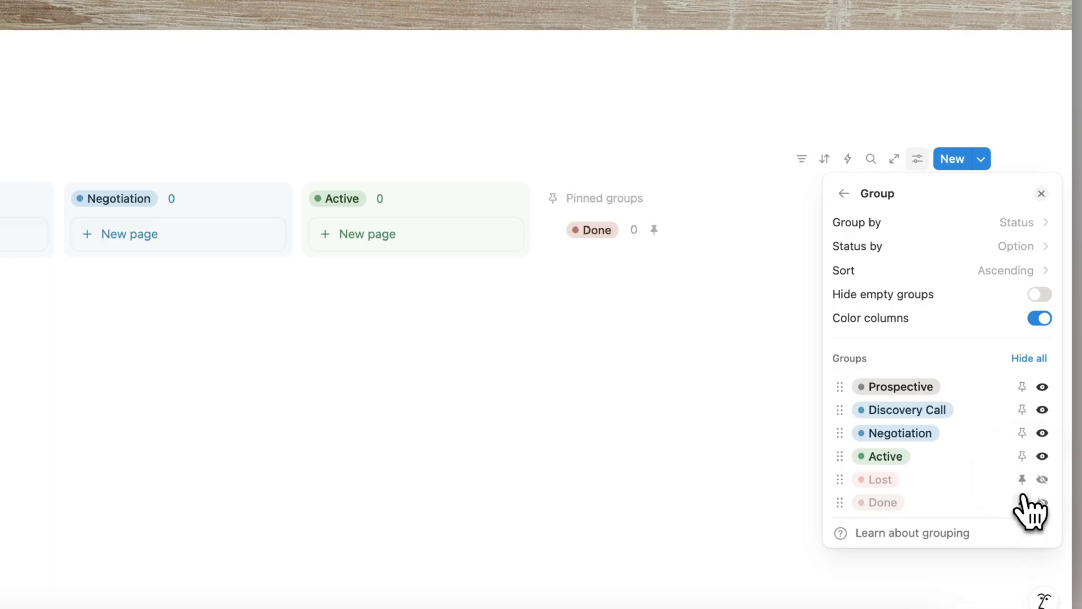
click(1022, 479)
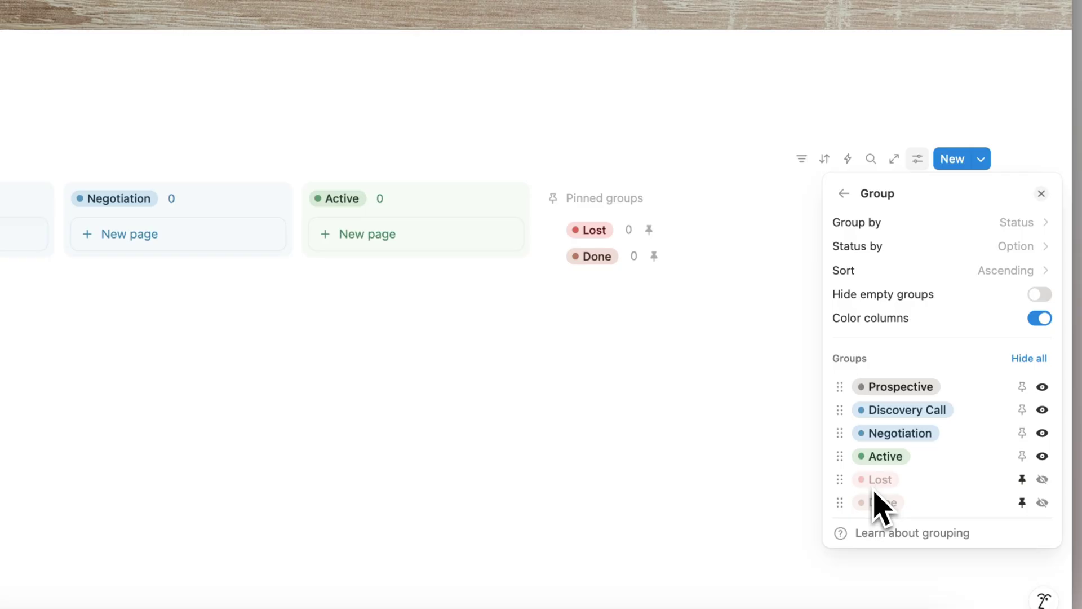
click(1042, 193)
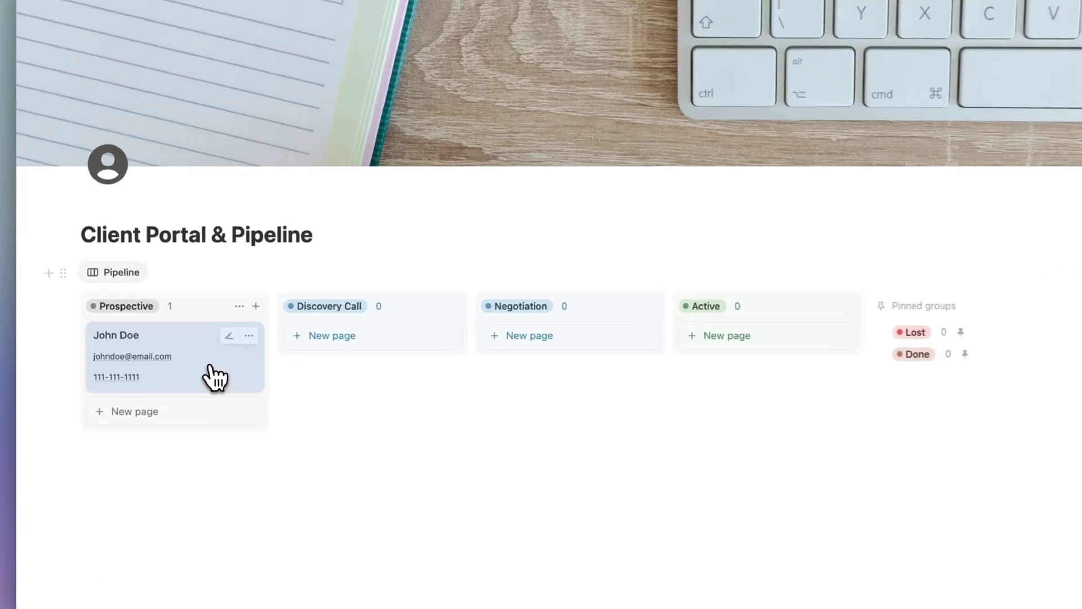
click(195, 369)
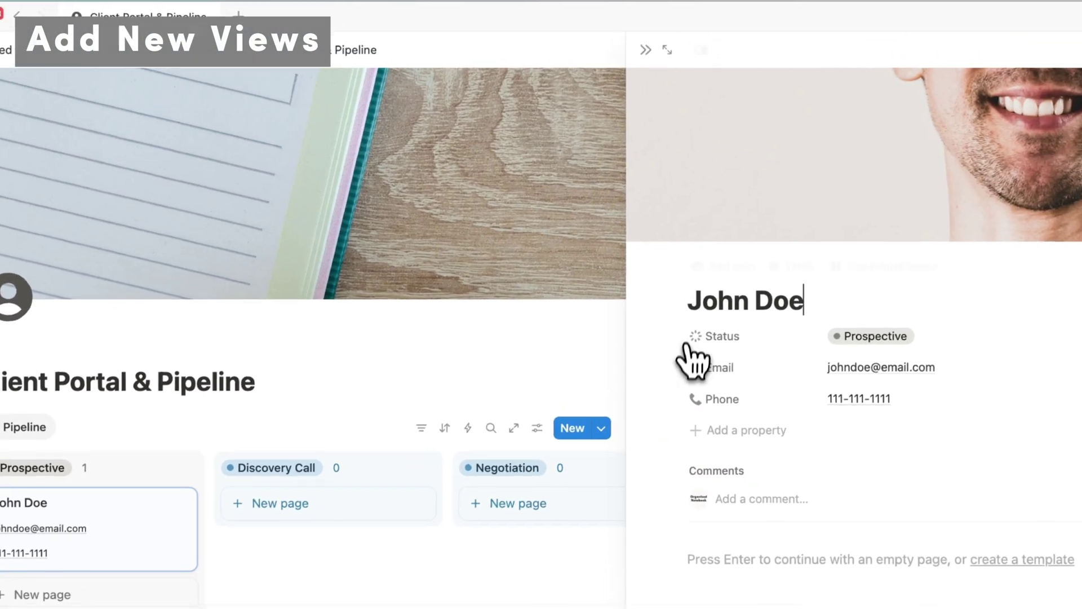
click(645, 49)
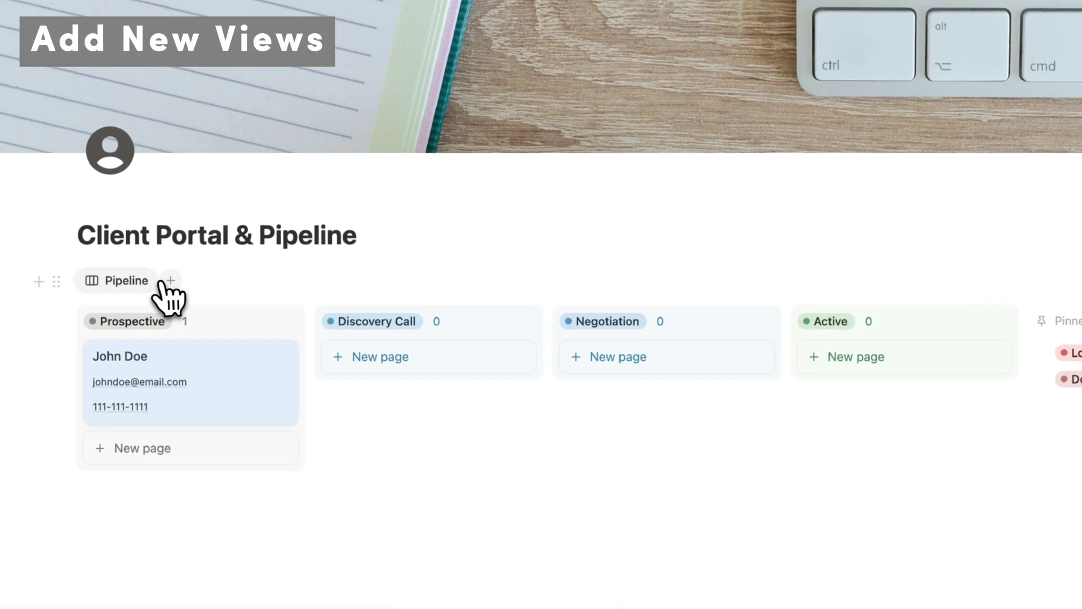
Add a gallery view named "Active Clients" to the client database and close its settings.
click(183, 270)
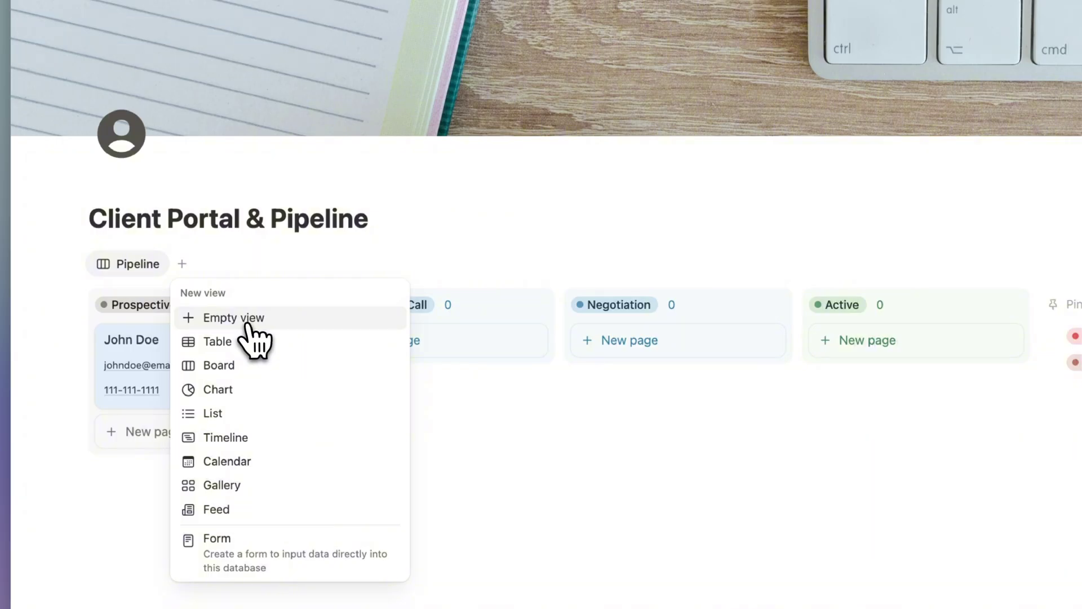
click(252, 486)
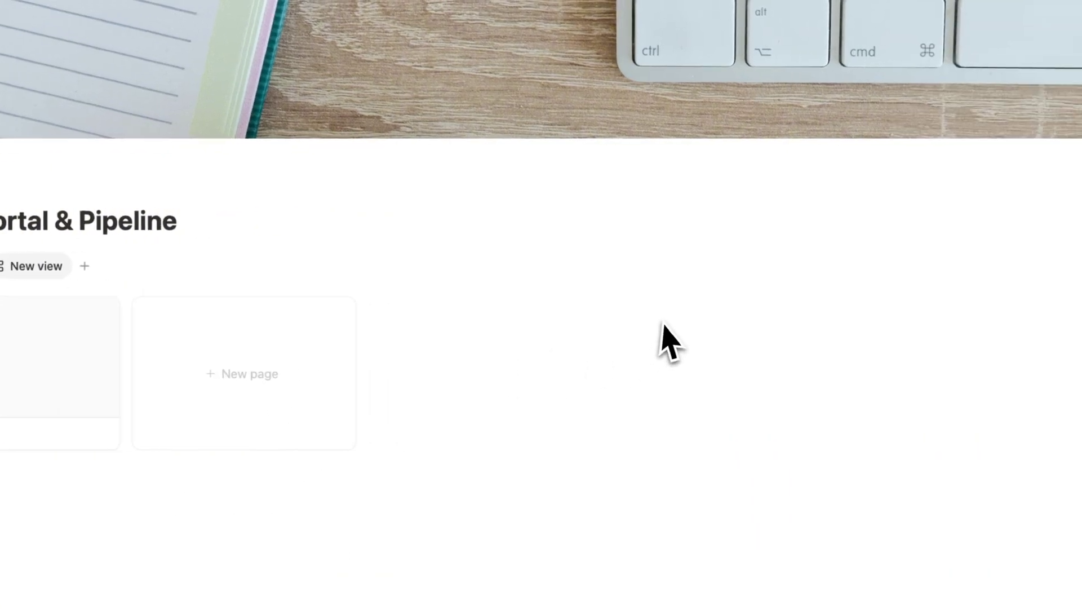
text(Active Clients)
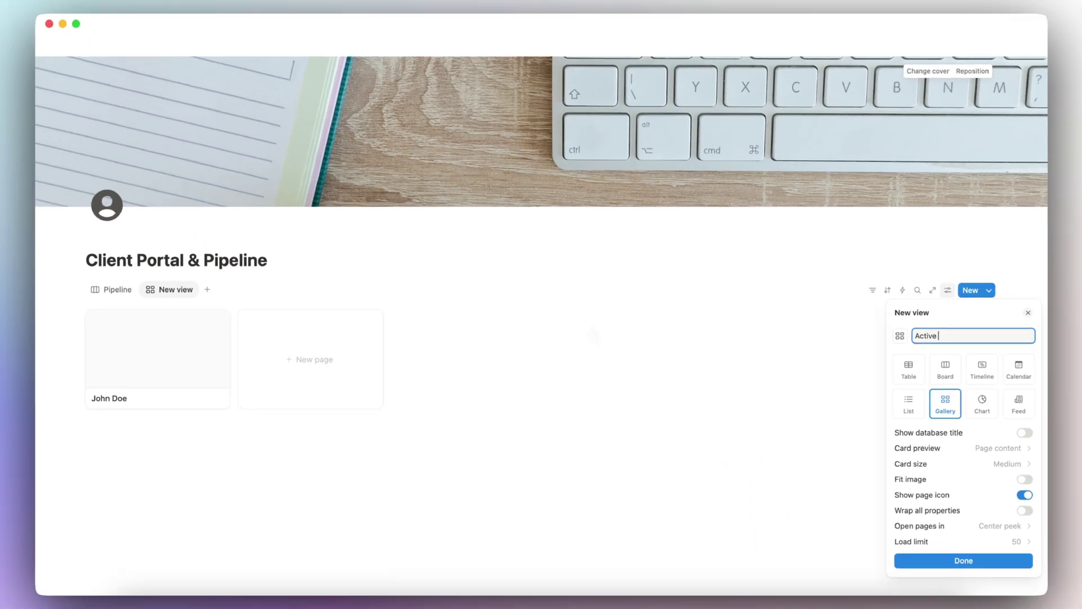
key(Return)
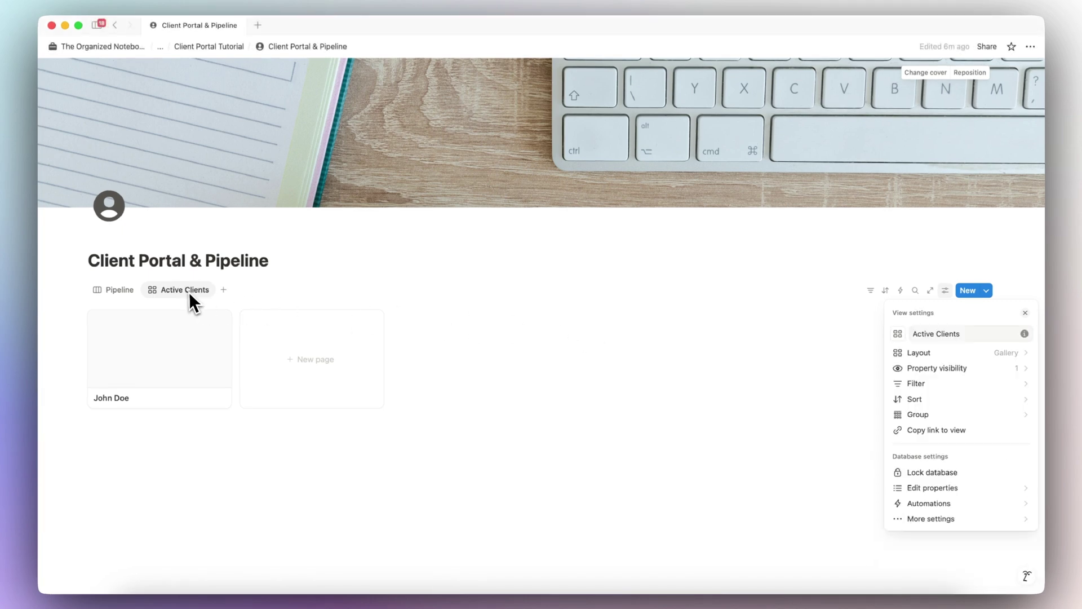
click(189, 292)
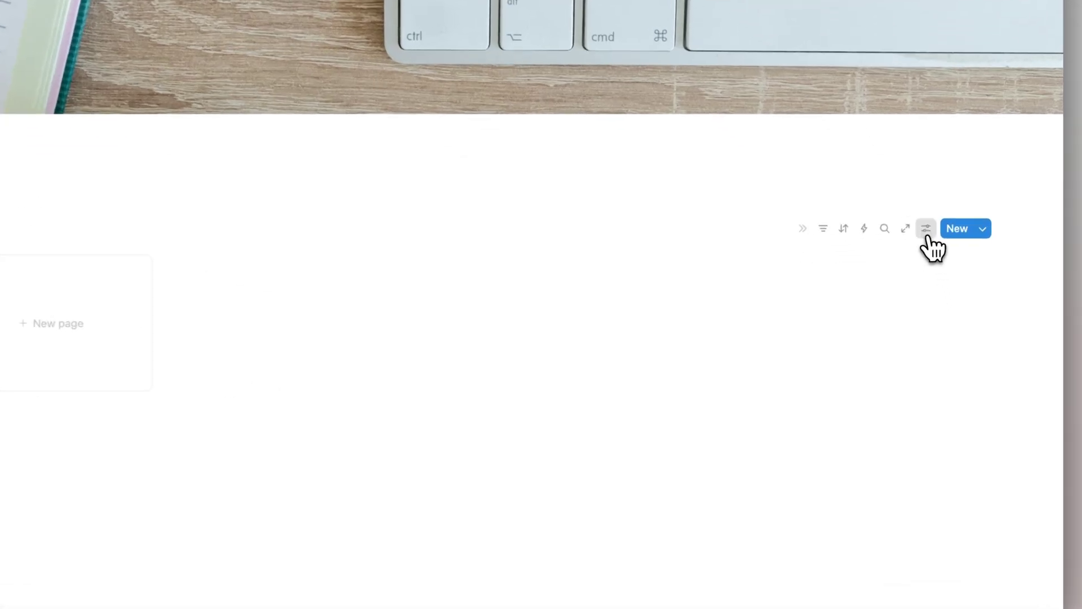
Set the Active Clients gallery's card preview to Page cover and enable Fit image.
click(945, 290)
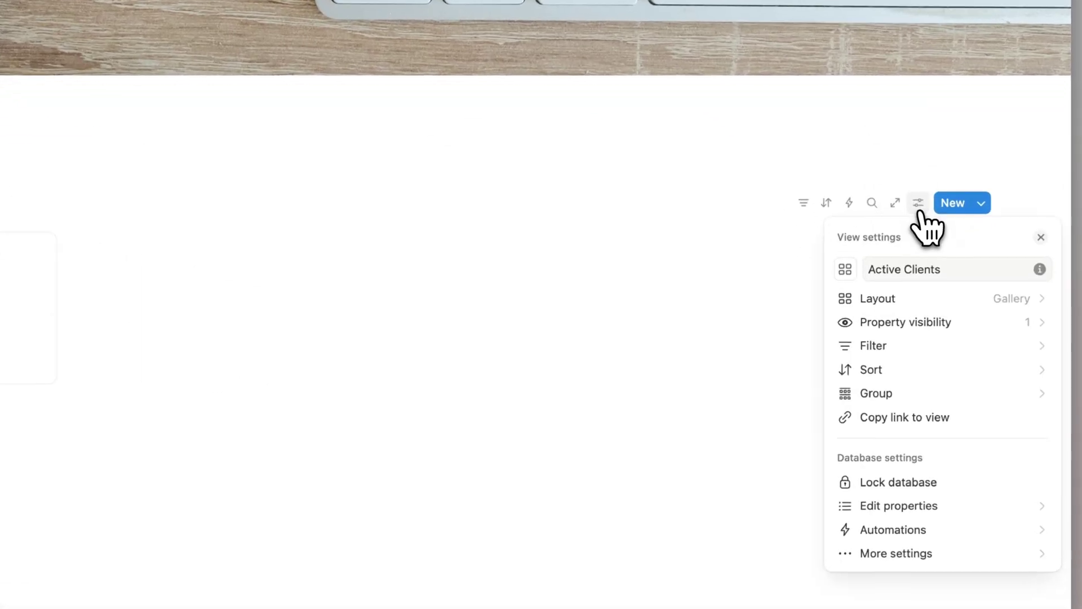
click(954, 299)
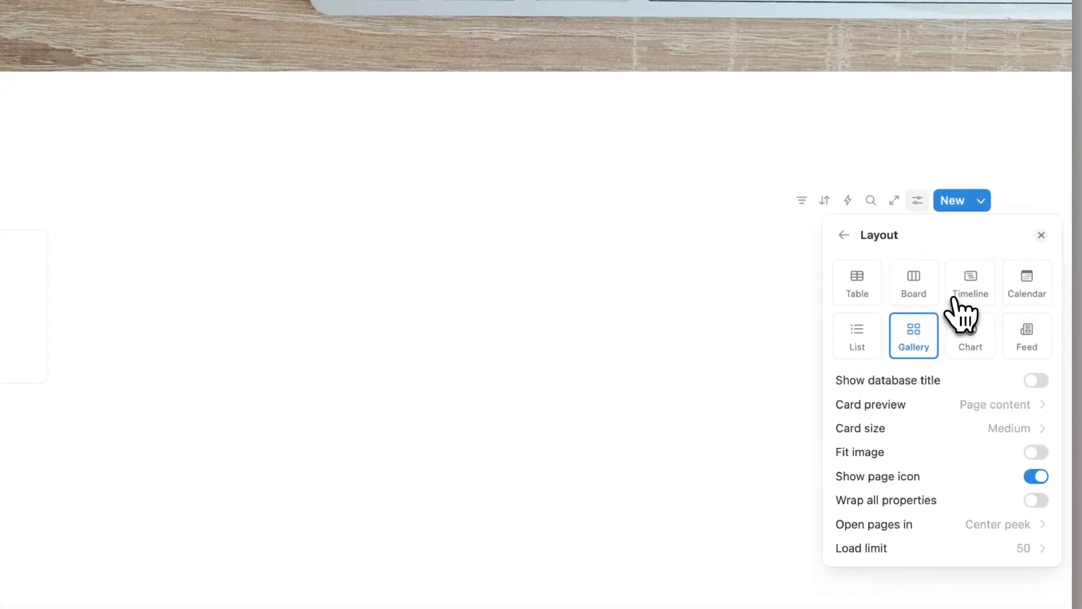
click(1019, 404)
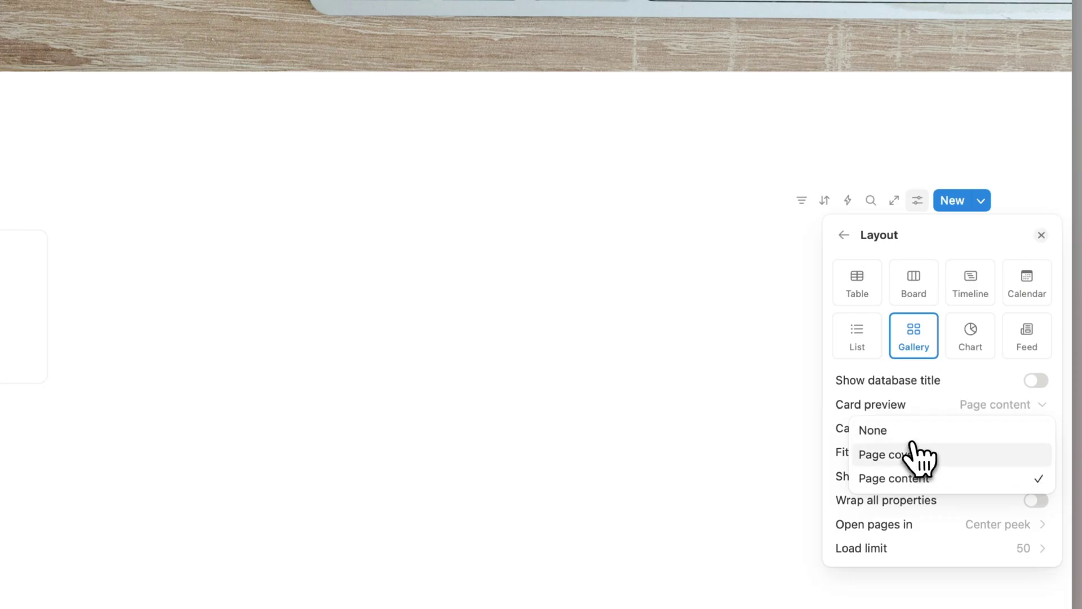
click(954, 457)
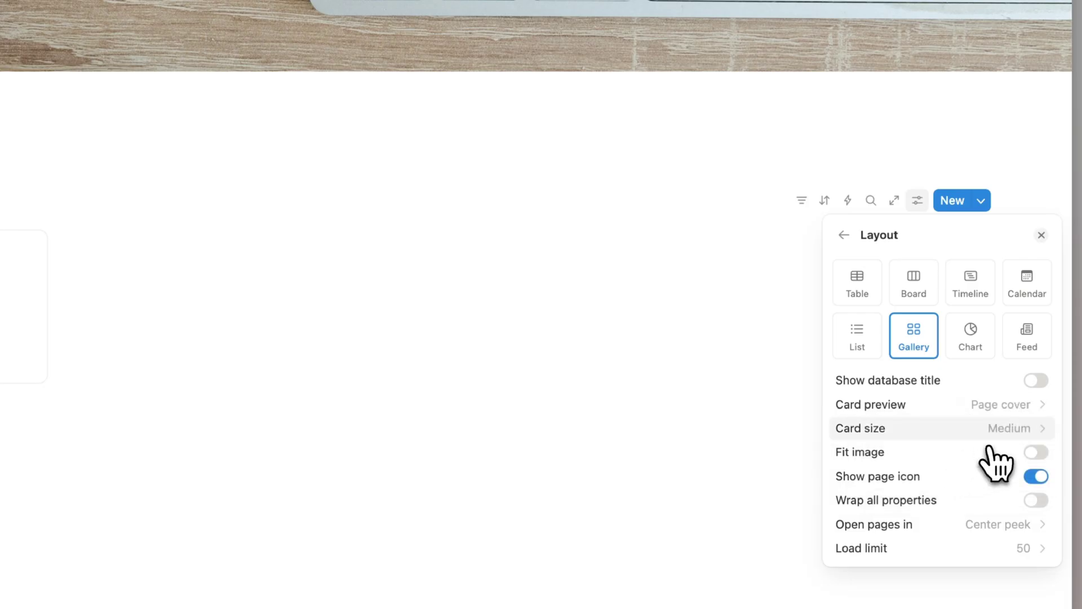
click(1040, 454)
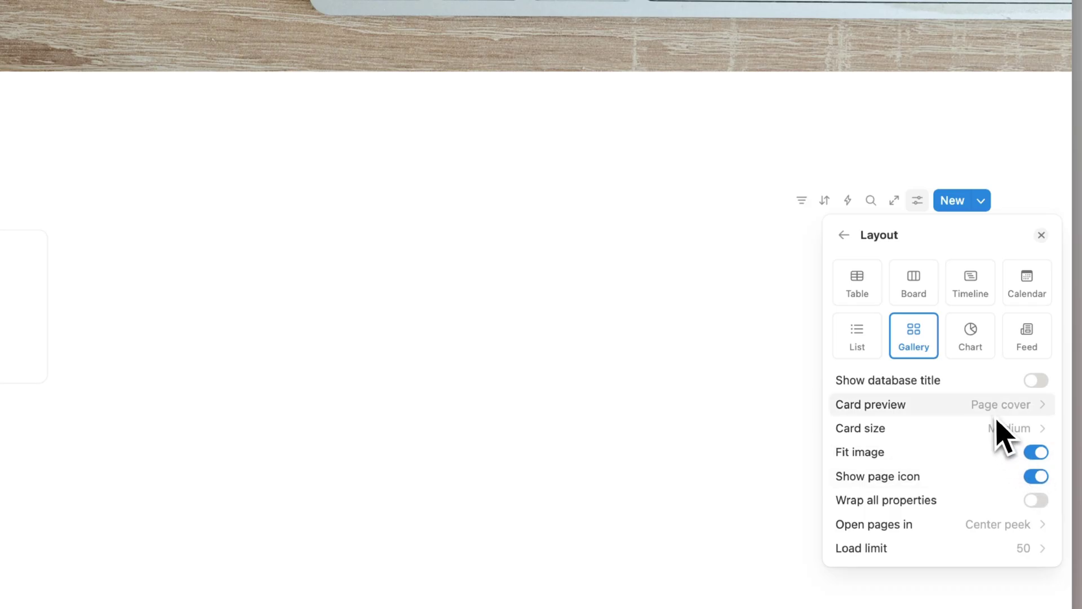
Show the Email and Phone properties on the Active Clients gallery cards and close the view settings.
click(844, 235)
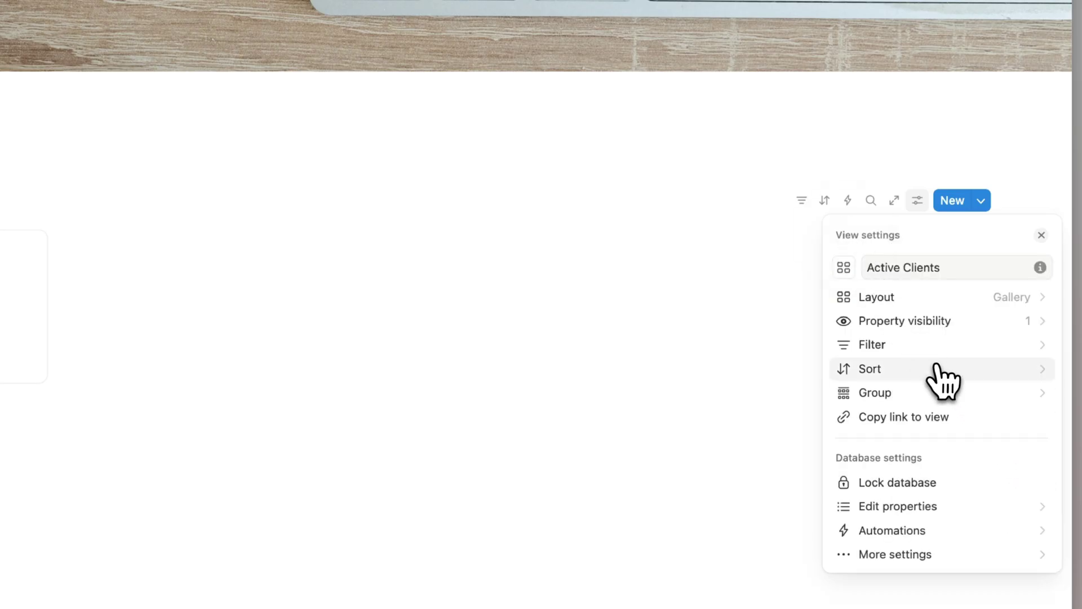
click(974, 321)
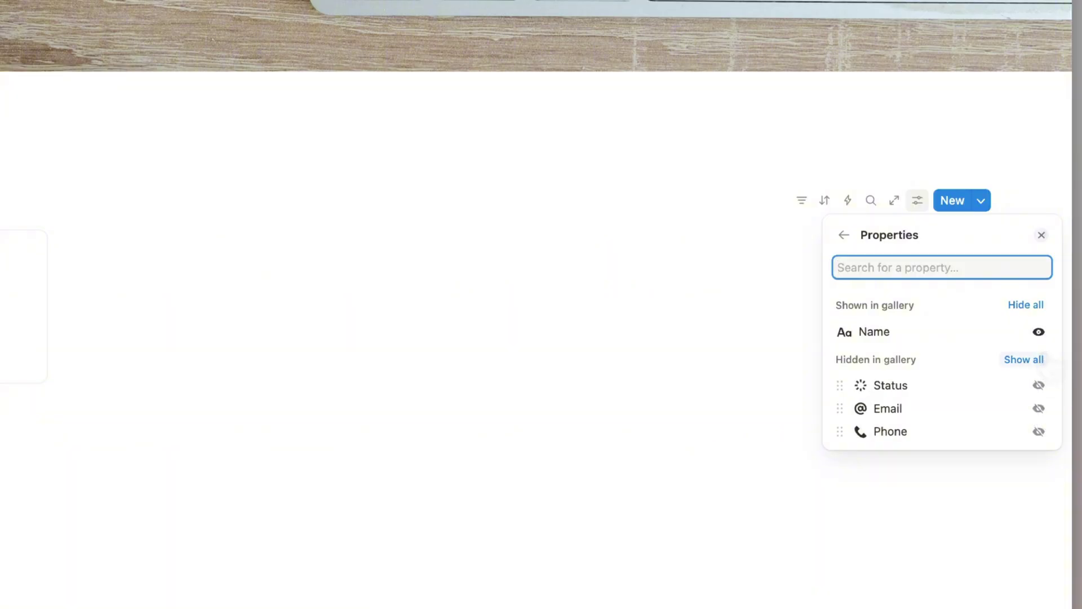
click(1039, 408)
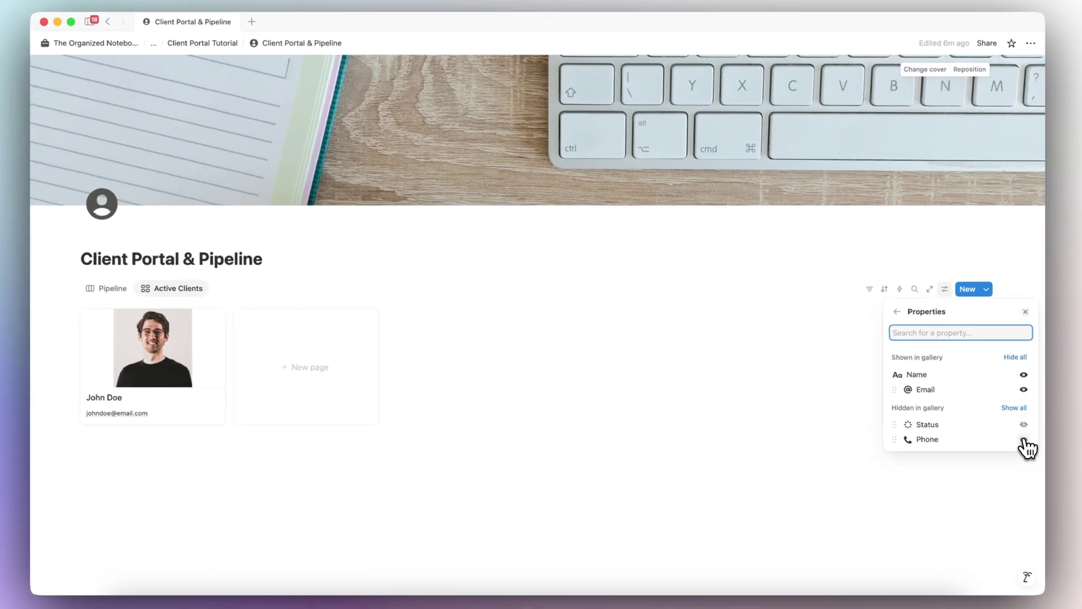
click(1024, 439)
click(1025, 312)
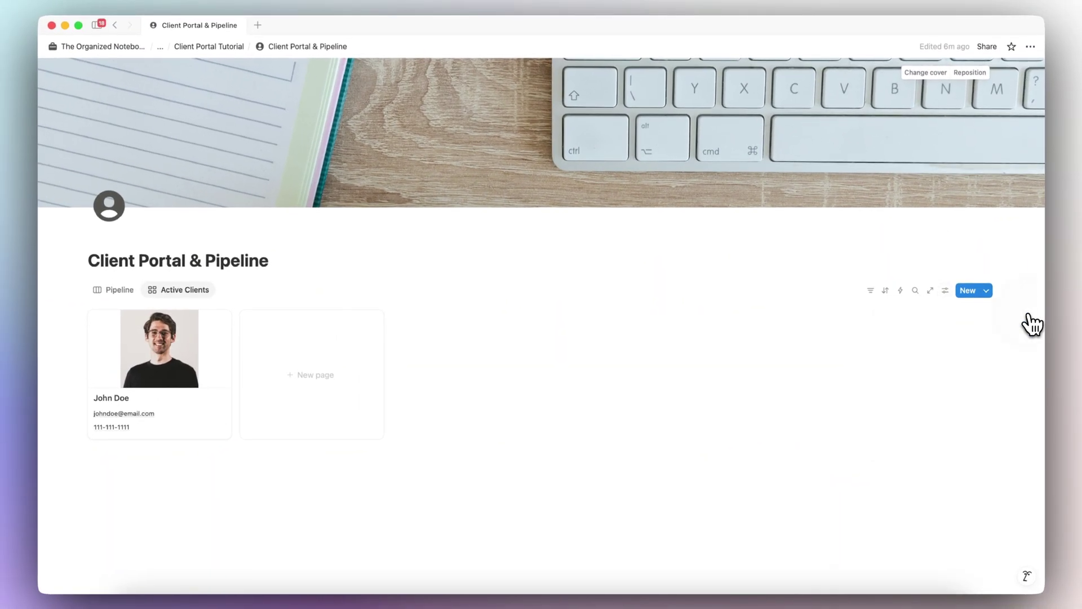
Filter the Active Clients gallery to clients whose Status is Active and save the filter for everyone.
click(871, 291)
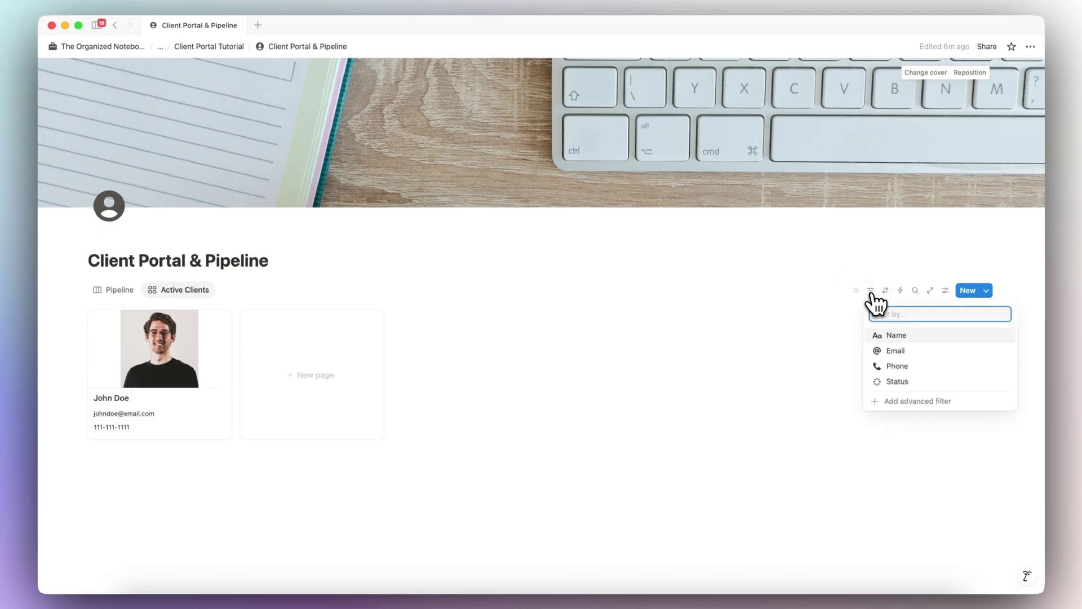
click(899, 381)
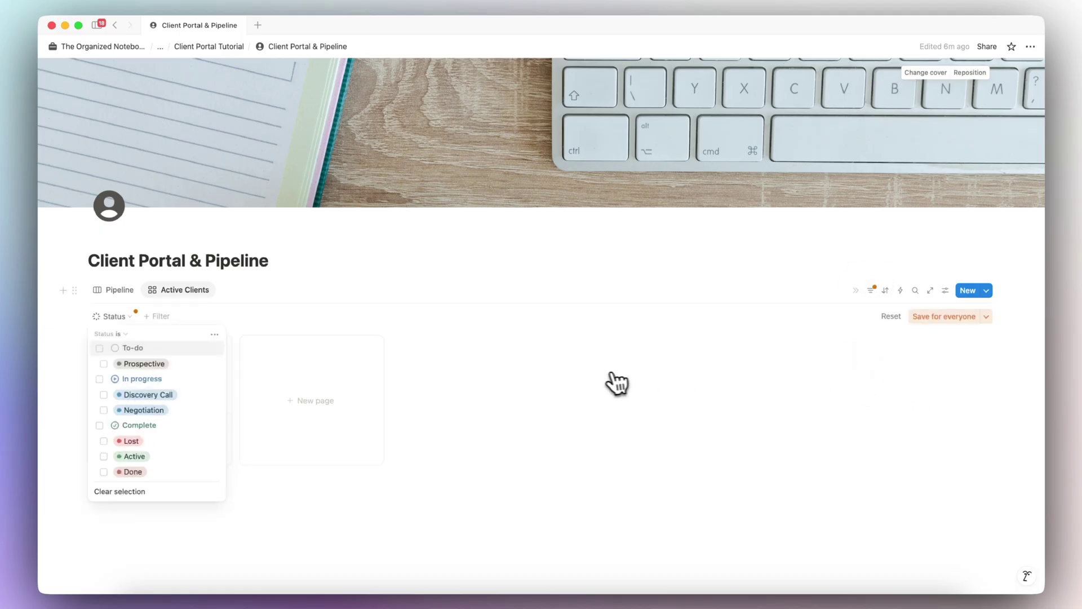
click(149, 455)
click(931, 320)
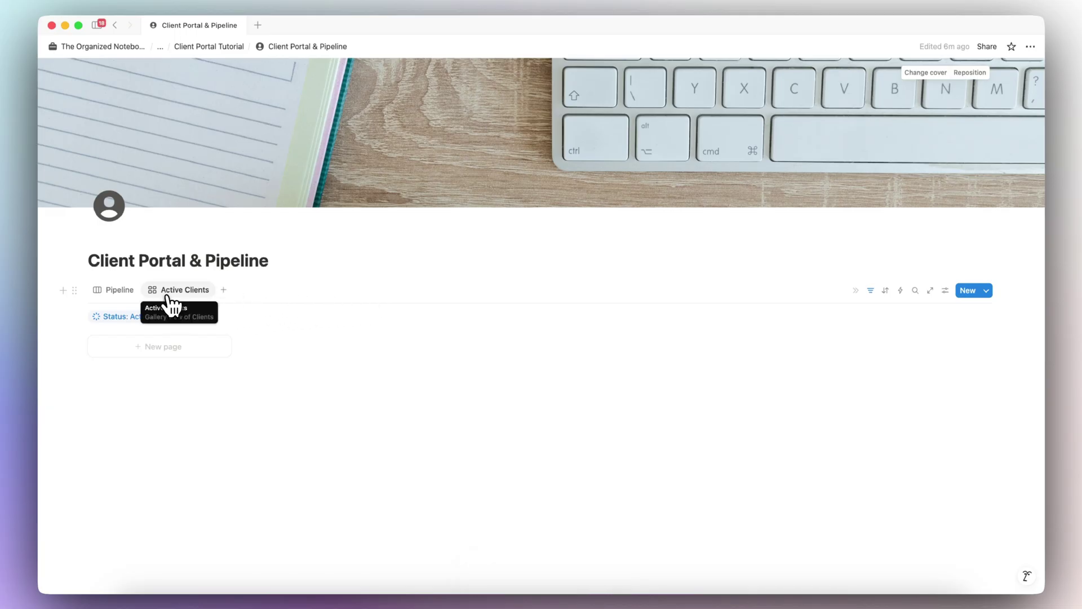
From the Pipeline view, create a client database template named "New Client" with an empty page body.
click(119, 291)
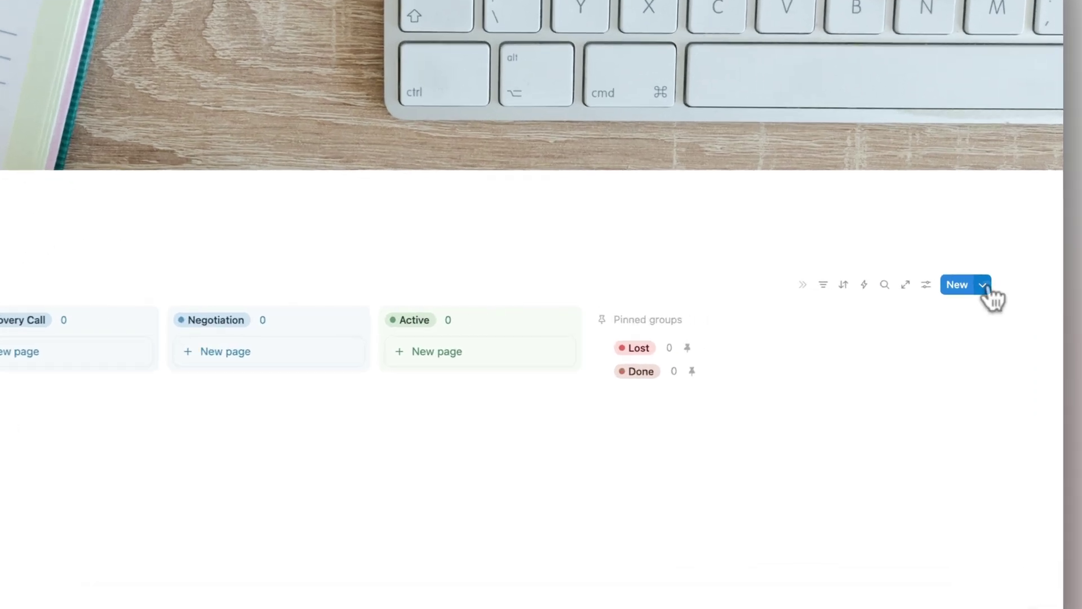
click(987, 291)
click(871, 374)
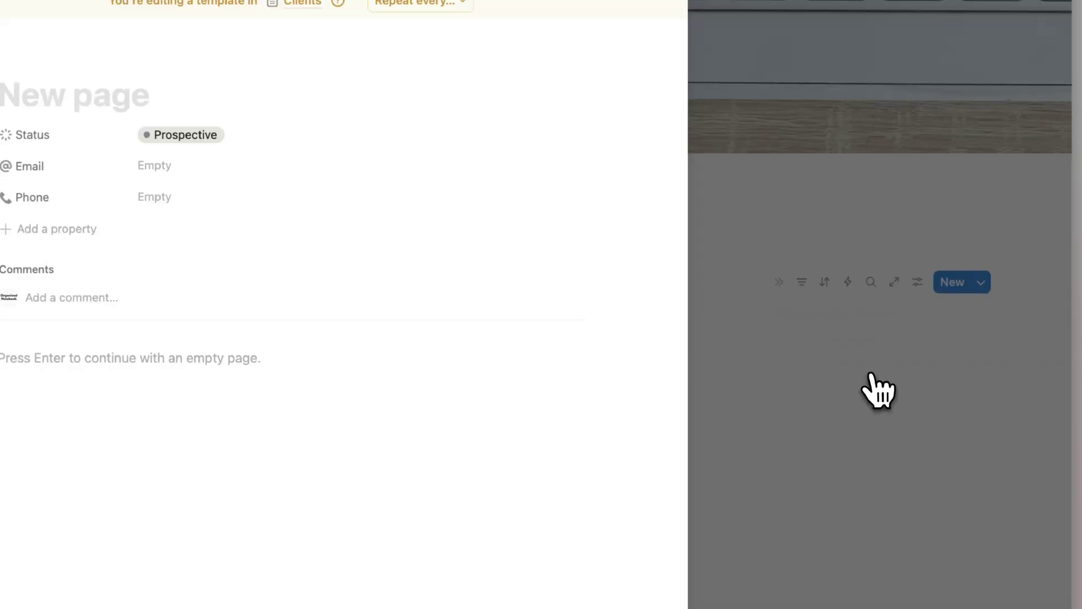
text(New Client)
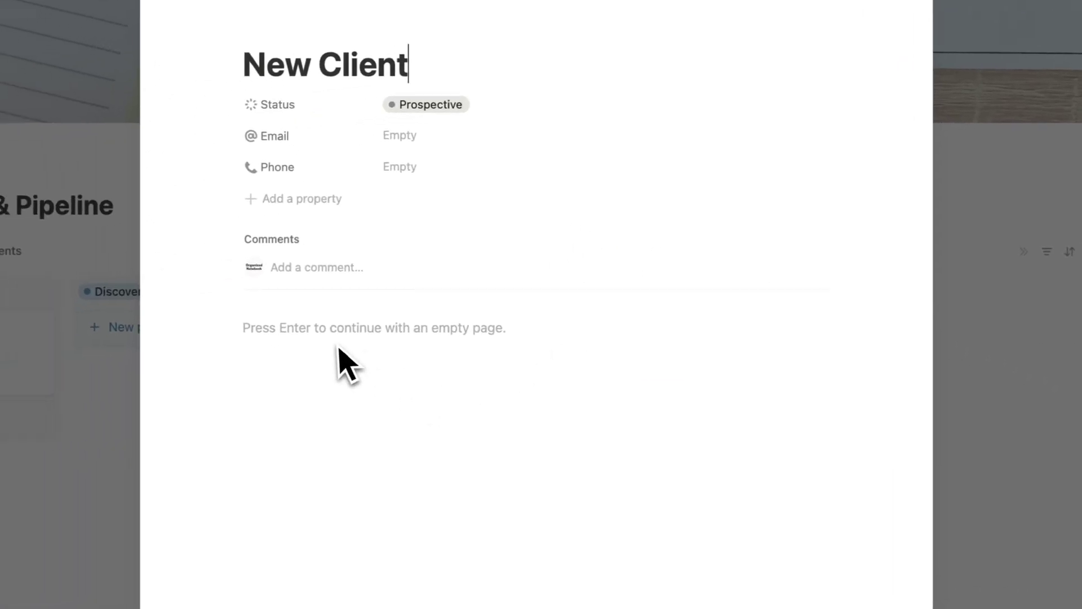
key(Return)
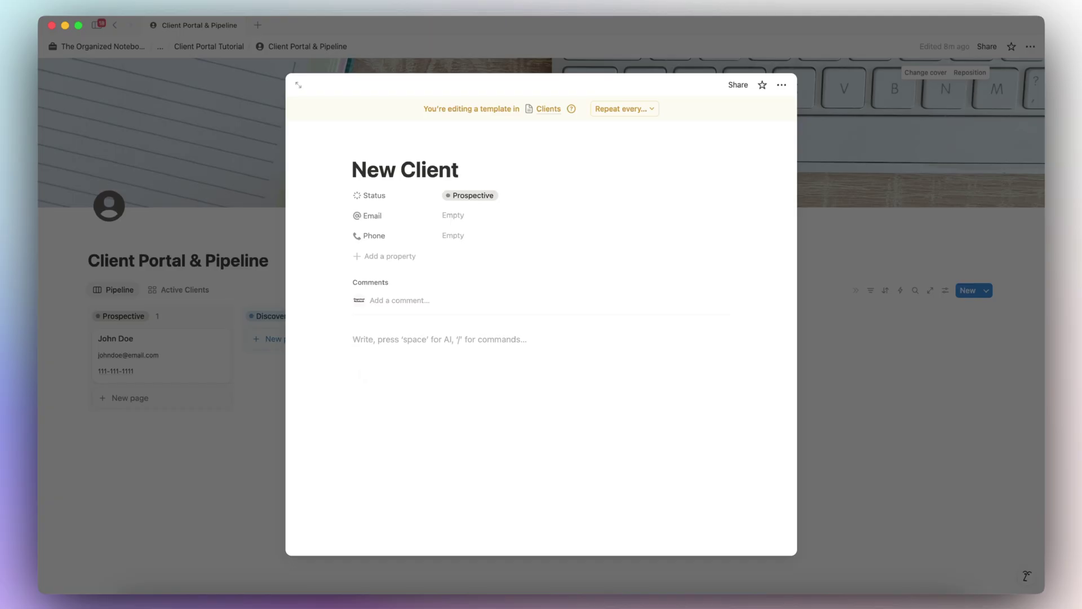
Add a Heading 3 "Notes" with a divider to the template, followed by an AI Meeting Notes block.
text(/heading)
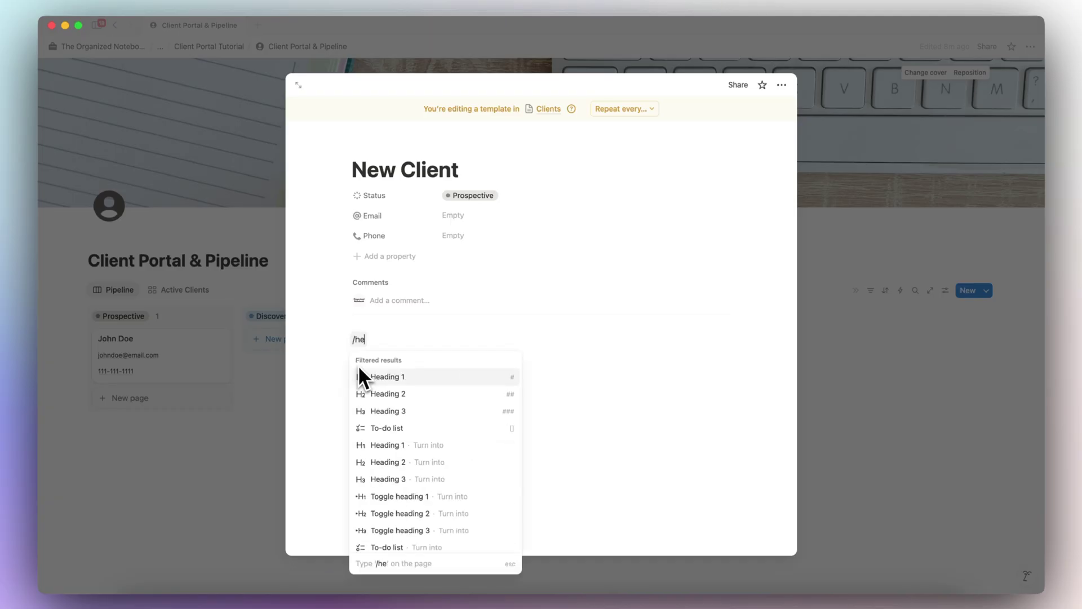
click(391, 413)
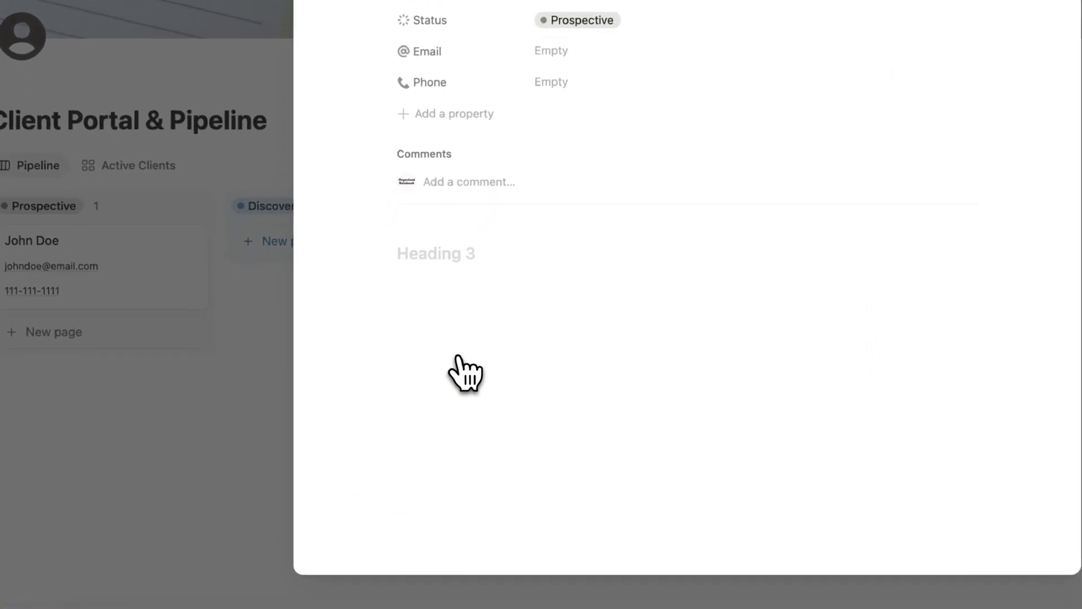
text(Notes)
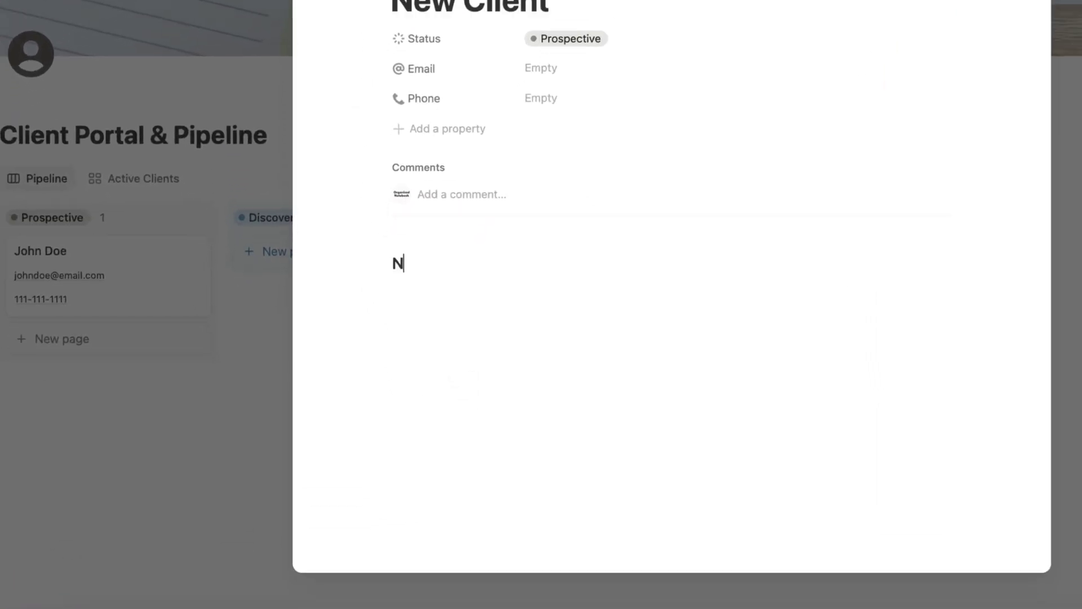
key(Return)
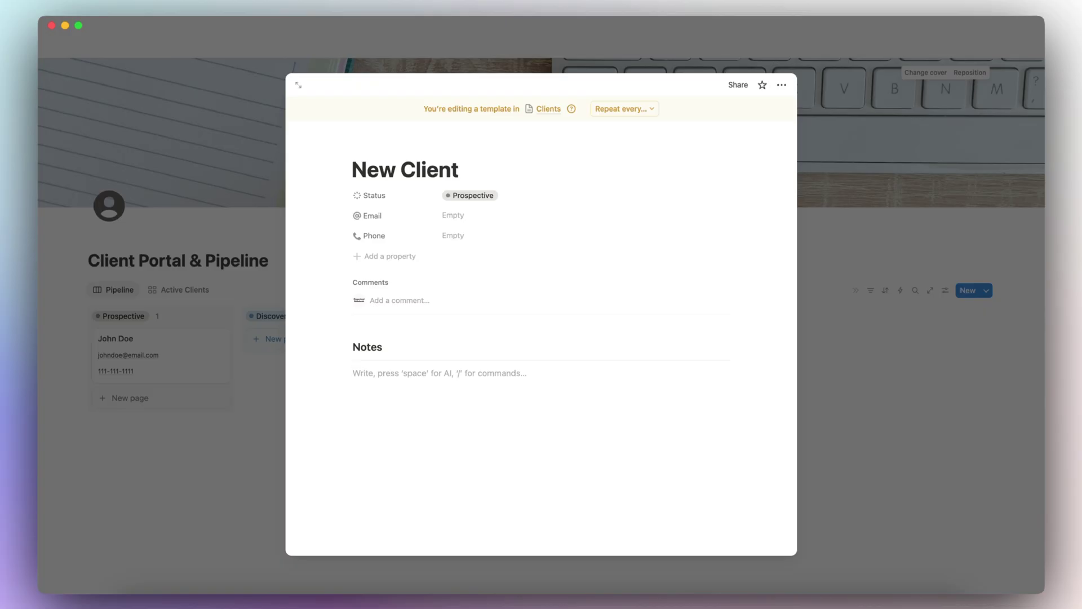
text(/ai)
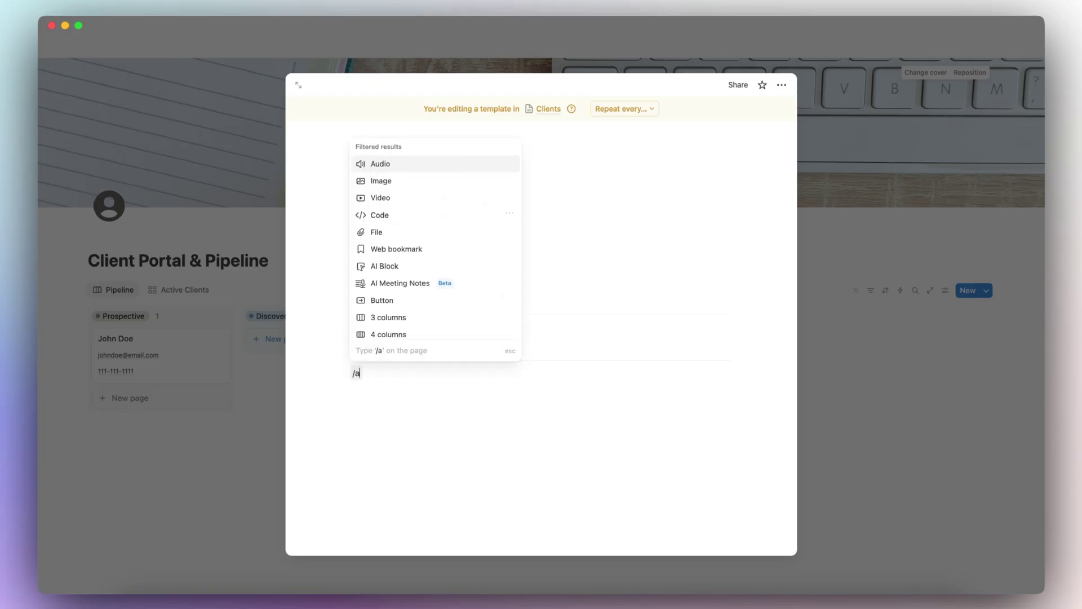
click(418, 164)
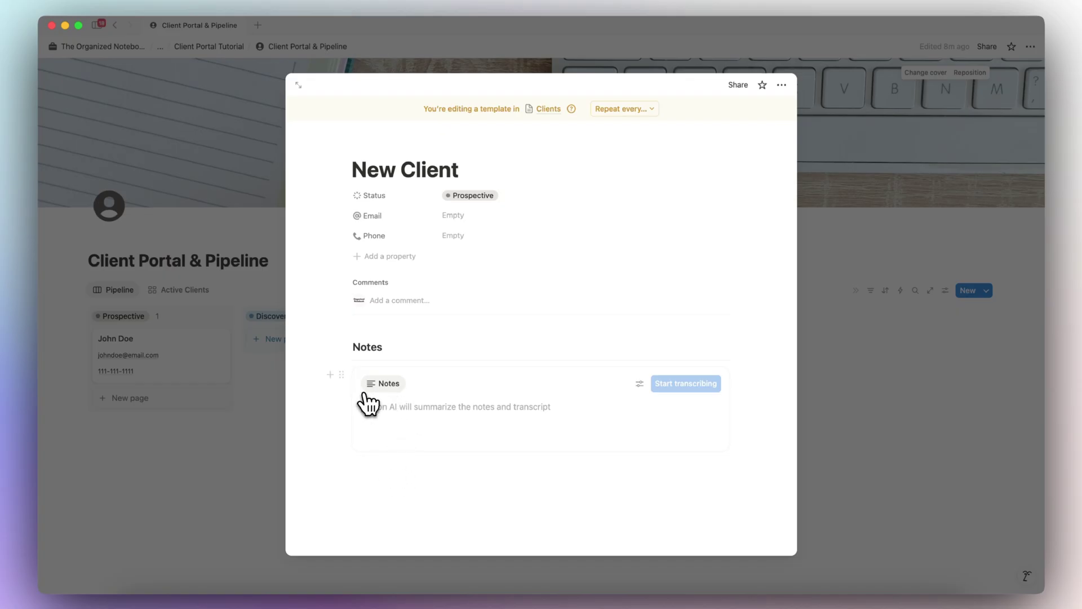
Add two empty bulleted list items below the AI Meeting Notes block, ending the list with a blank line.
click(370, 462)
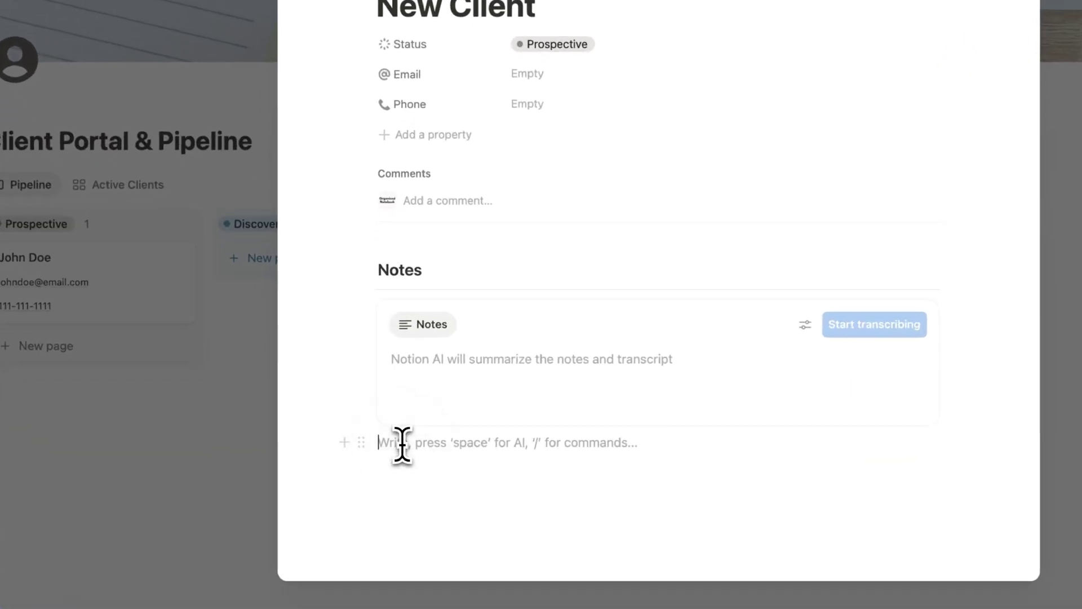
text(-)
key(Return)
key(Return)
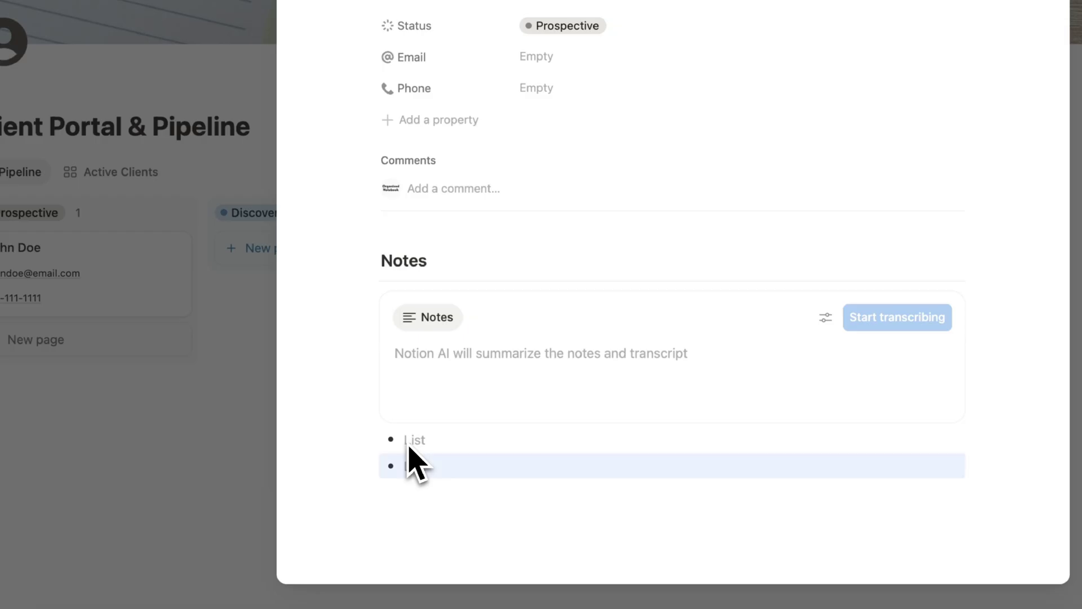
key(Return)
key(Return)
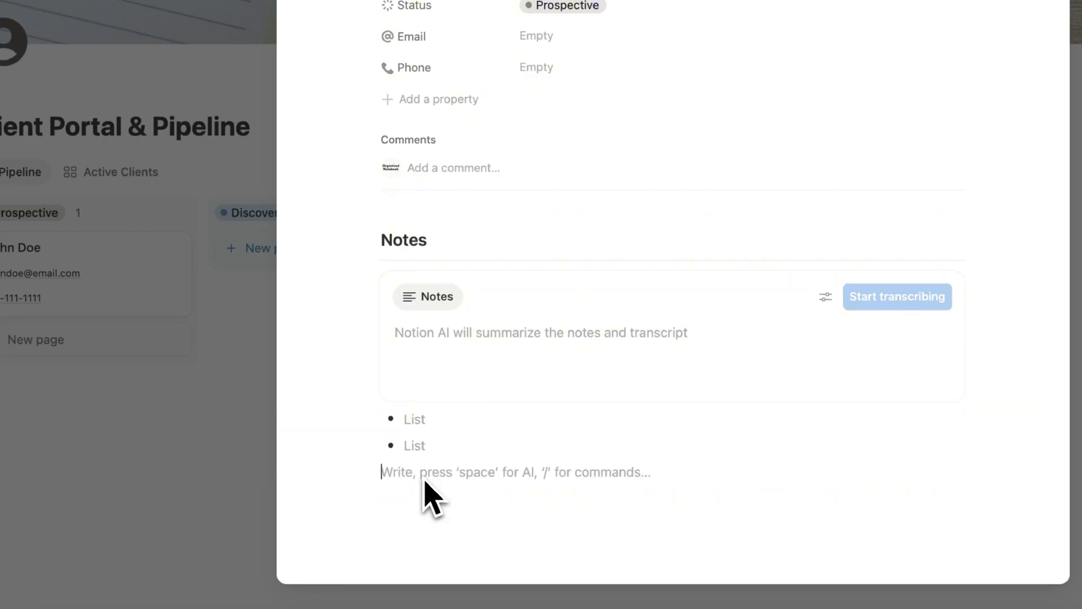
Add a Heading 3 "Documents" below the bulleted list with a divider beneath it.
text(/heading)
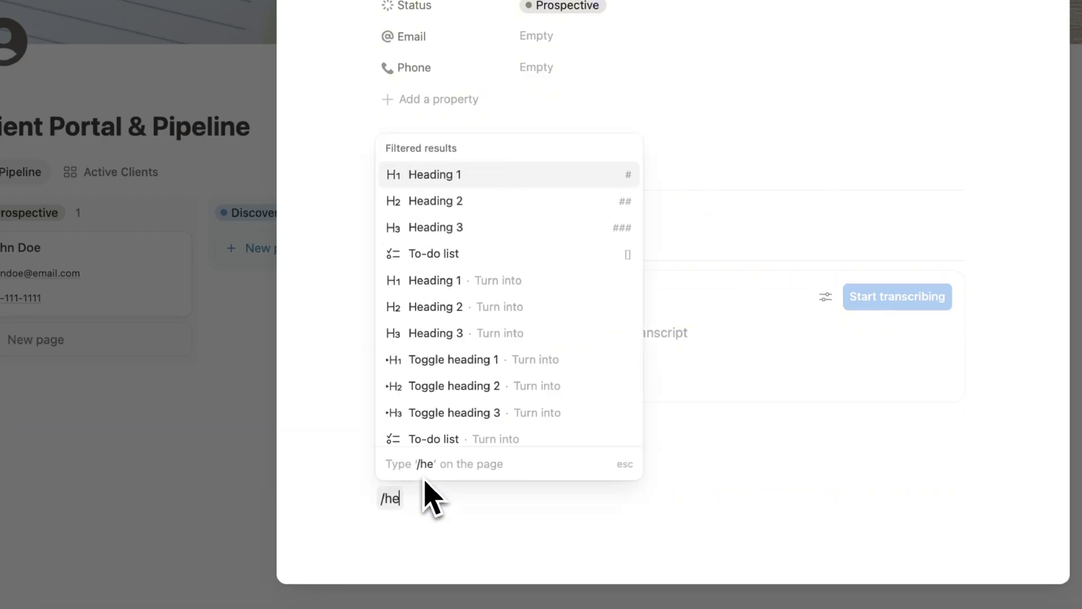
key(Down)
key(Down)
click(488, 228)
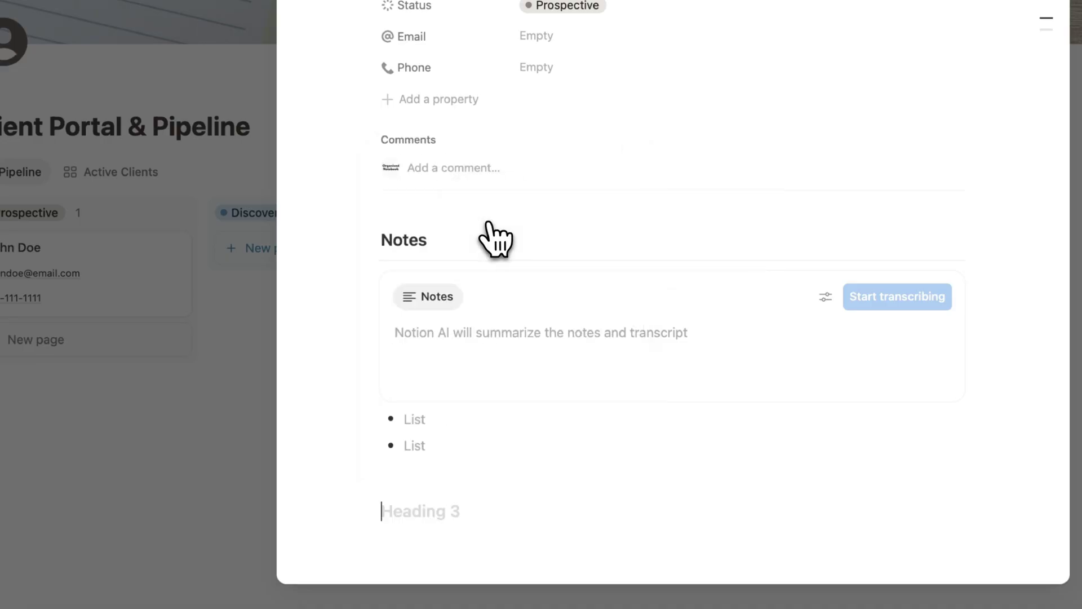
text(Document)
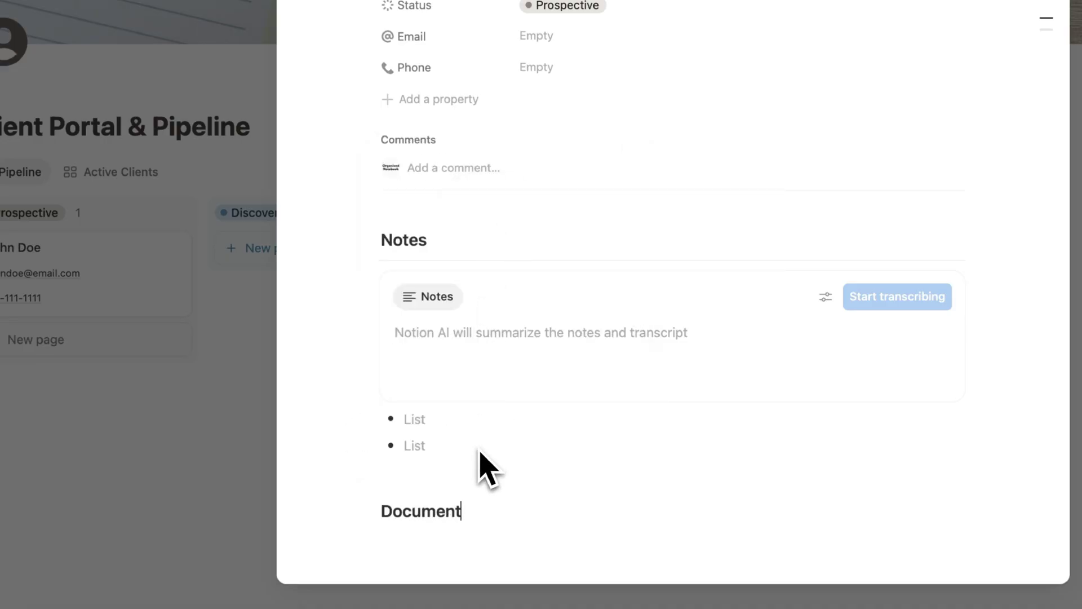
text(s)
key(Return)
text(/di)
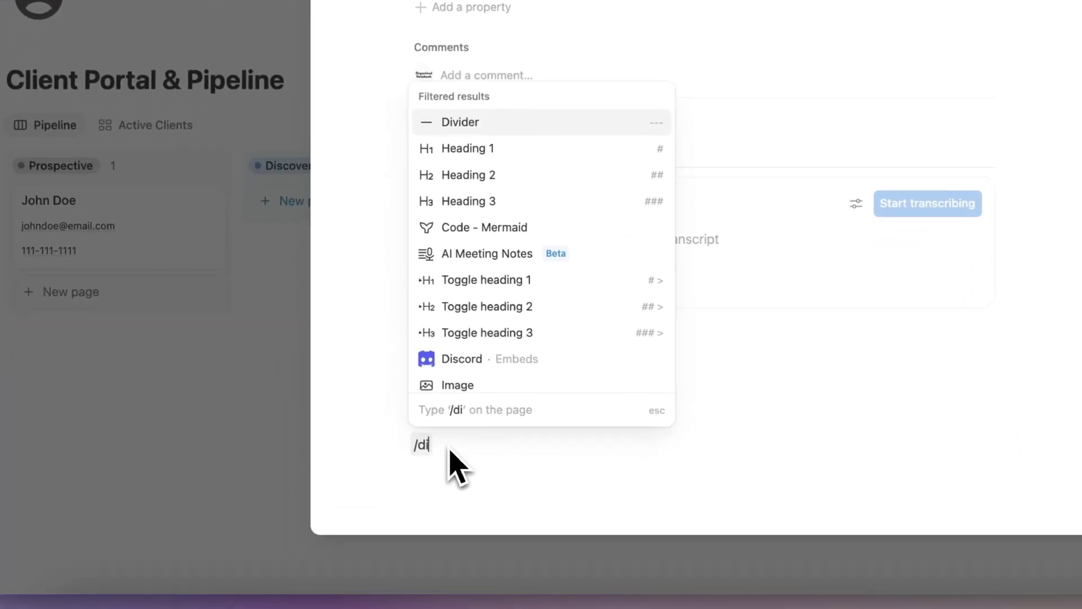
key(BackSpace)
key(BackSpace)
key(BackSpace)
Insert an empty Embed block under the Documents divider and duplicate it.
text(/em)
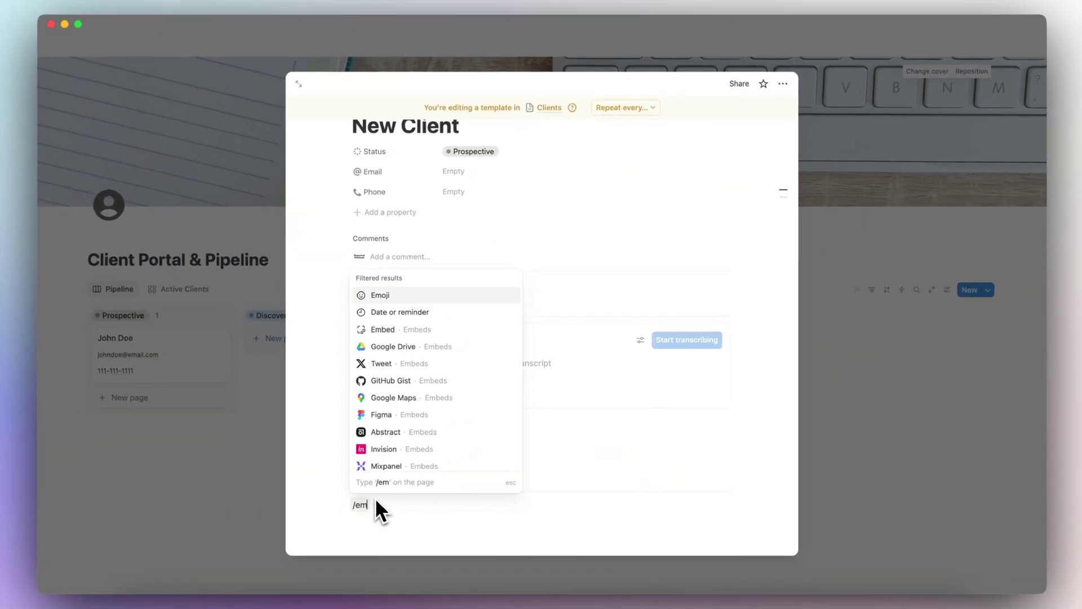
text(be)
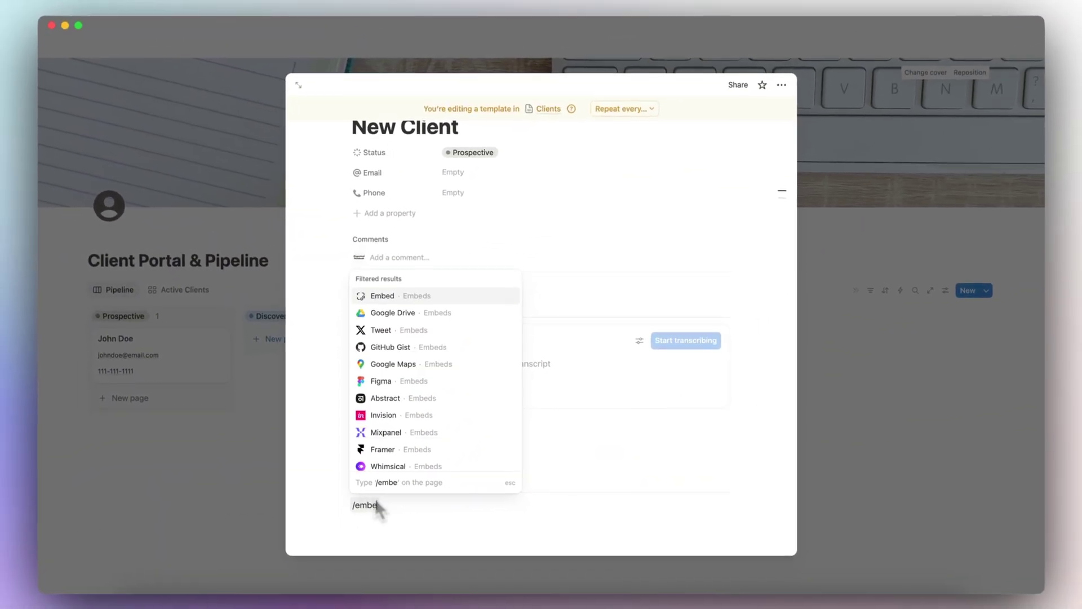
key(Return)
key(Escape)
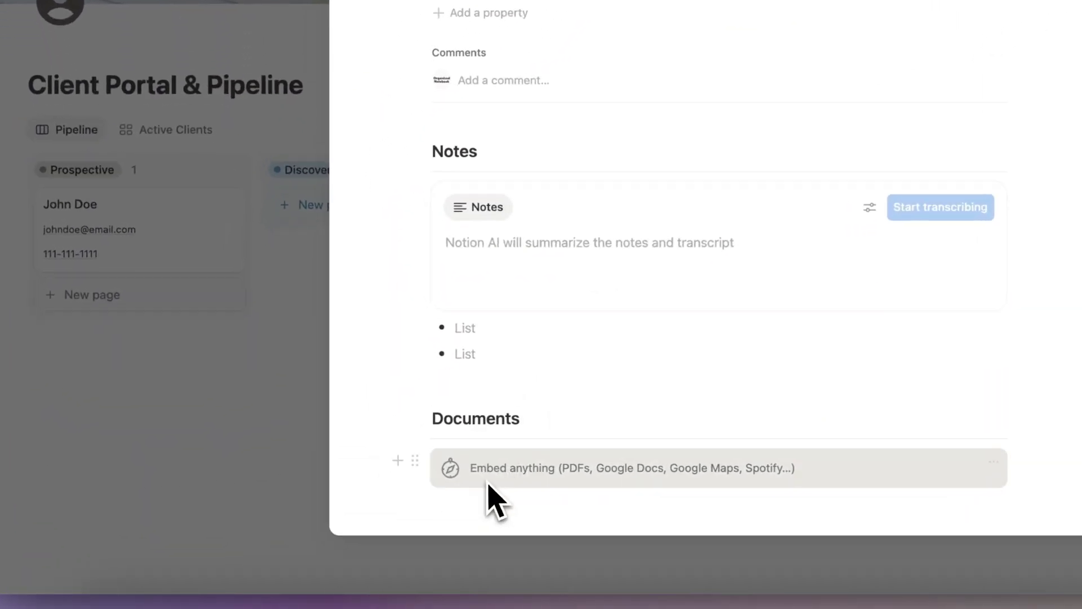
click(383, 487)
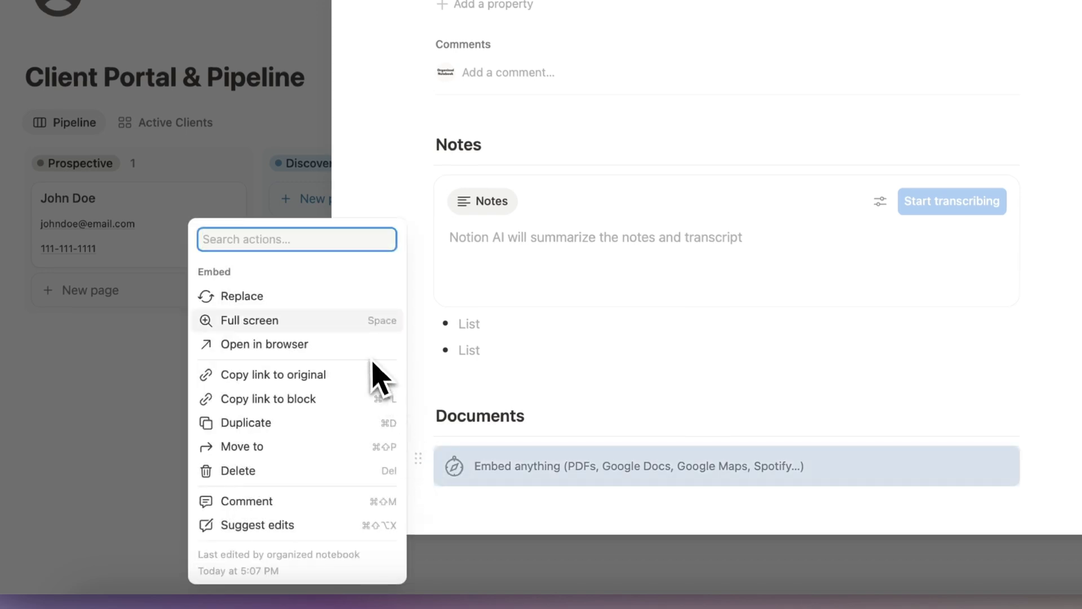
click(310, 424)
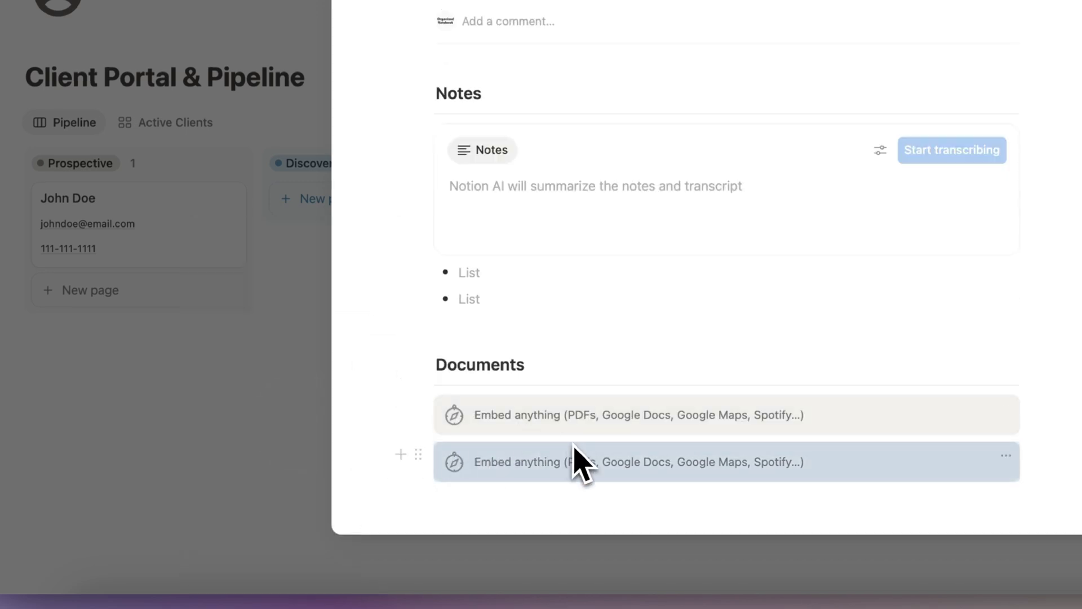
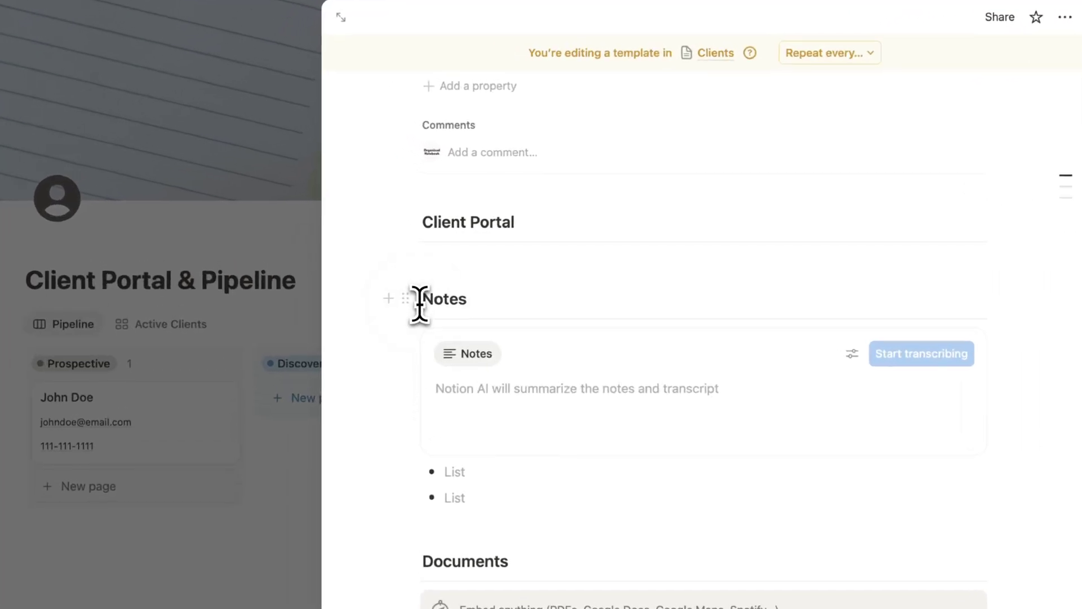
Create a subpage under the template's Client Portal heading and title it "Client: [Client Name]".
click(379, 250)
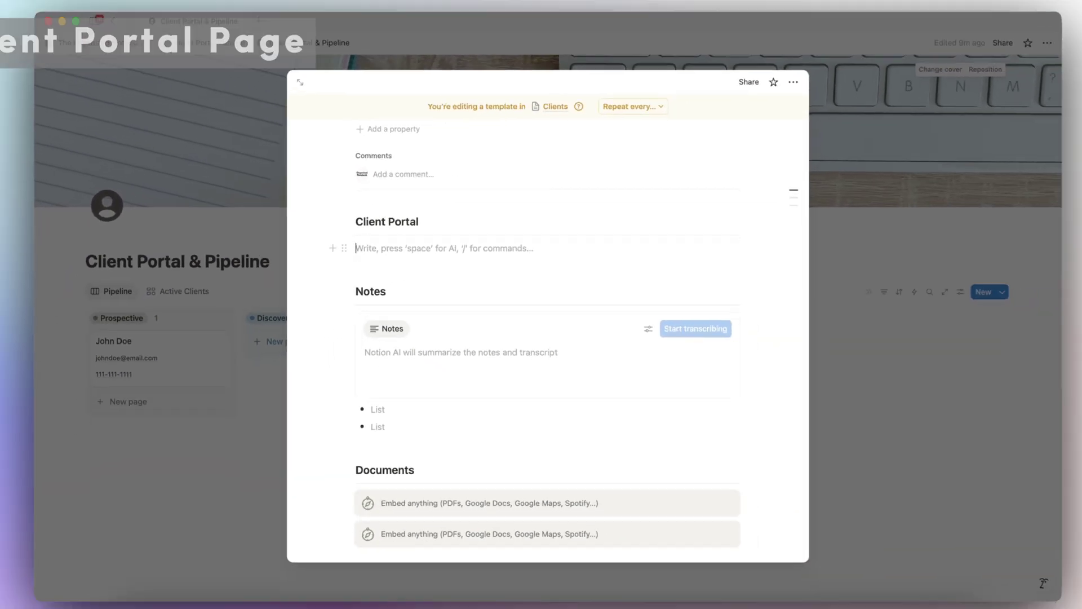
text(/p)
key(Return)
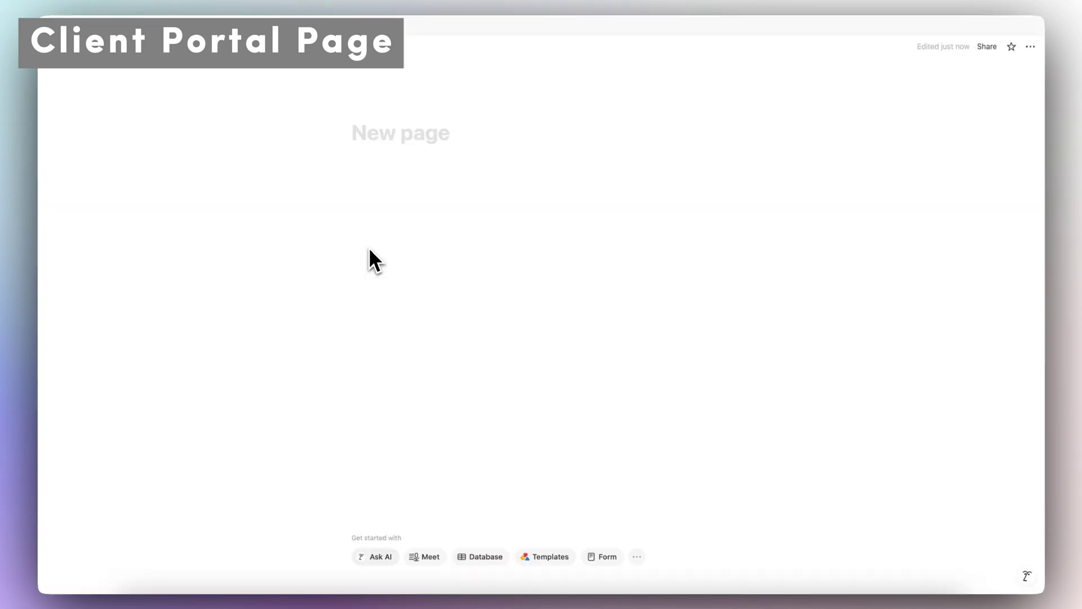
text(Client)
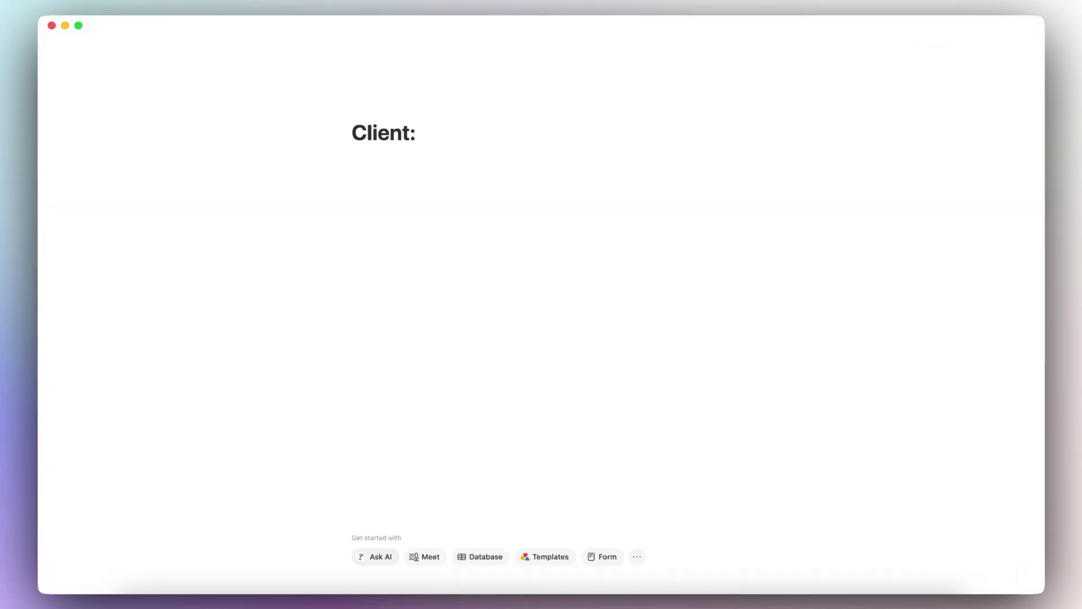
text(: [Client N)
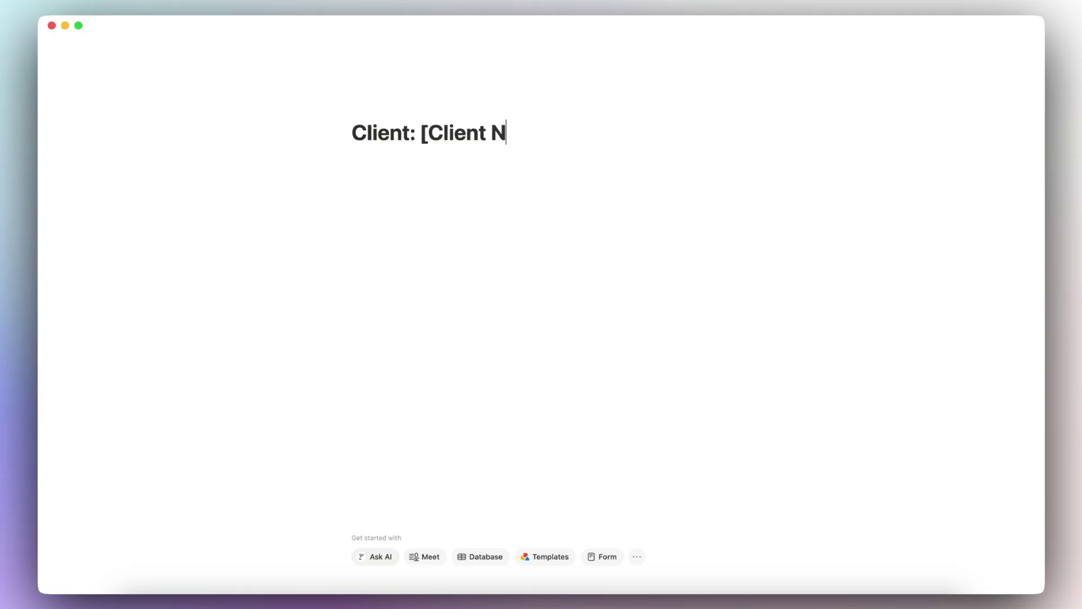
text(ame])
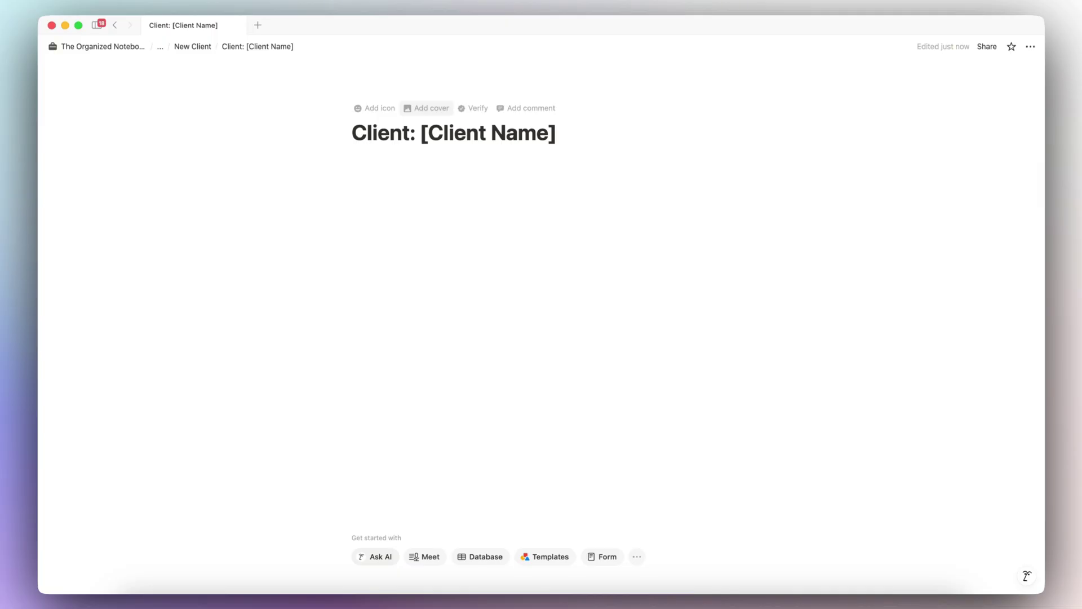
Add a page cover using a pale sky photo from an Unsplash search for "minimal".
click(430, 110)
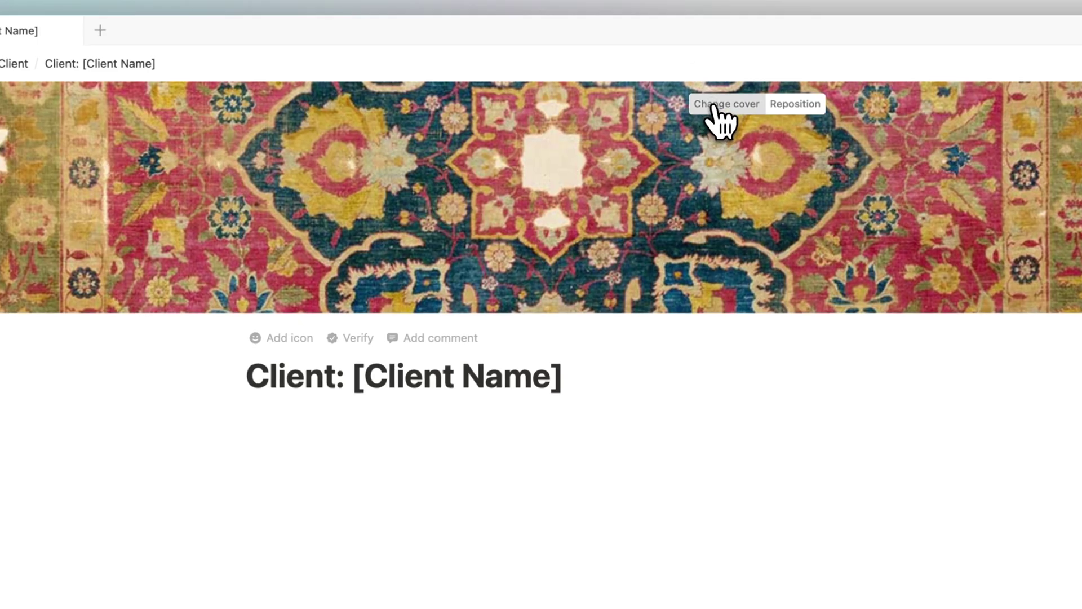
click(716, 107)
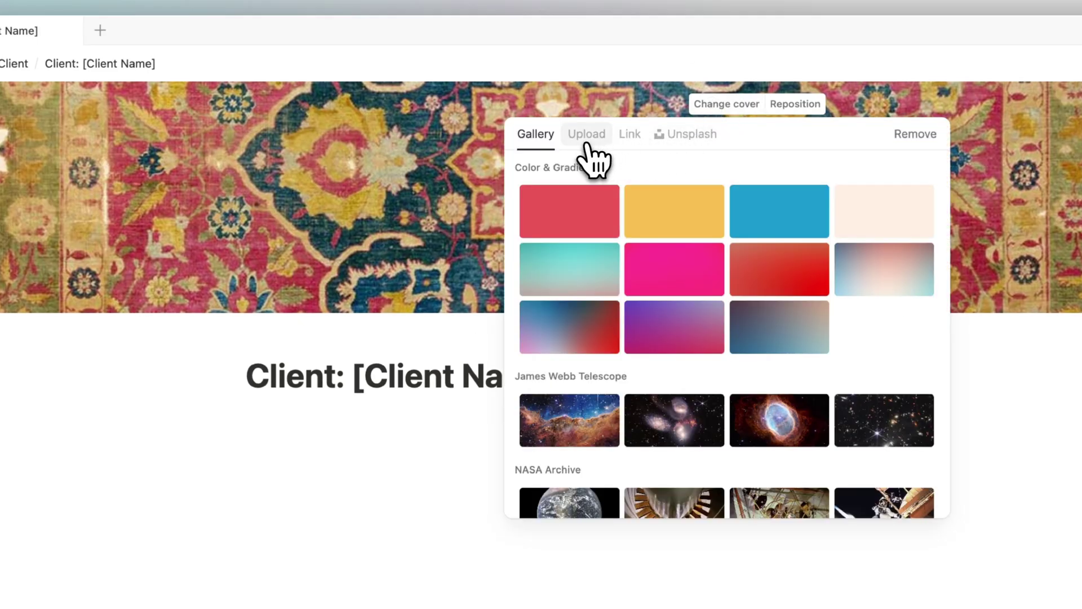
click(693, 135)
text(minimal)
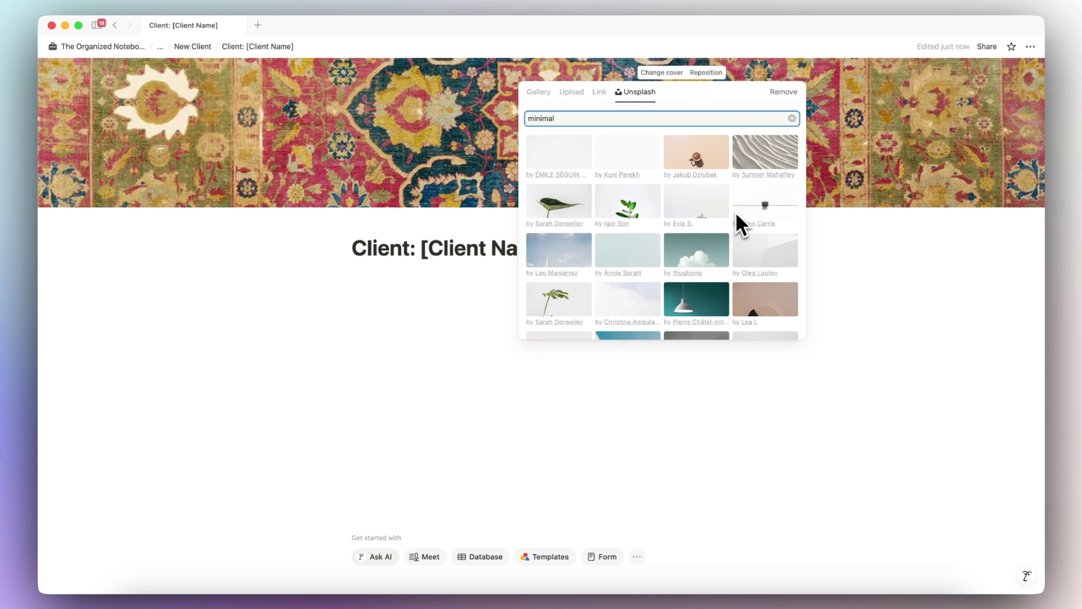
click(643, 310)
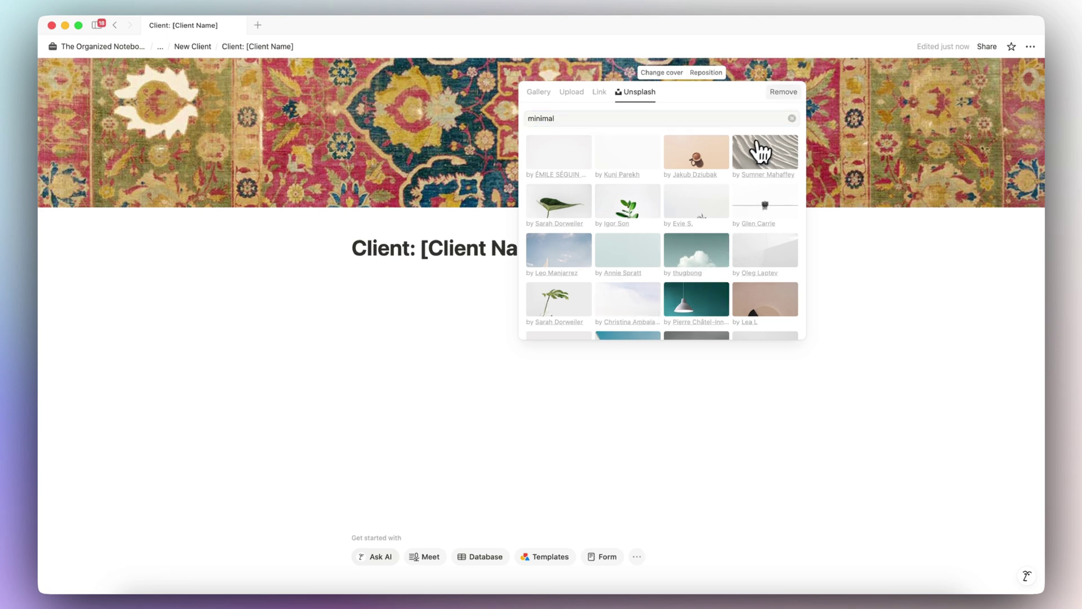
Give the client page the dark rounded-square icon with a dot, found by filtering the icons for "app".
click(372, 223)
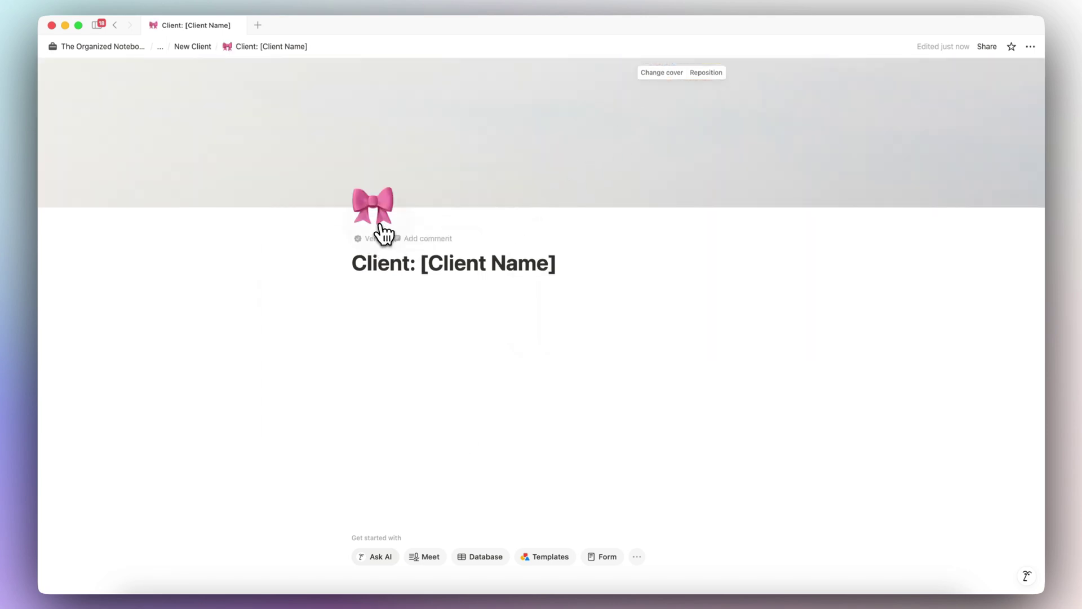
click(375, 219)
click(316, 243)
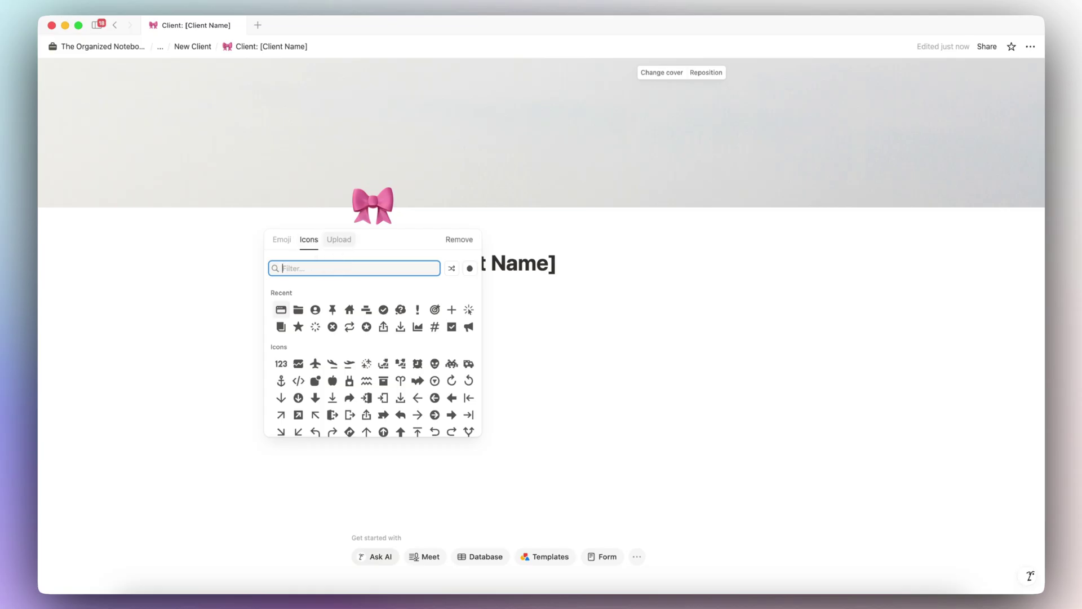
text(app)
click(298, 293)
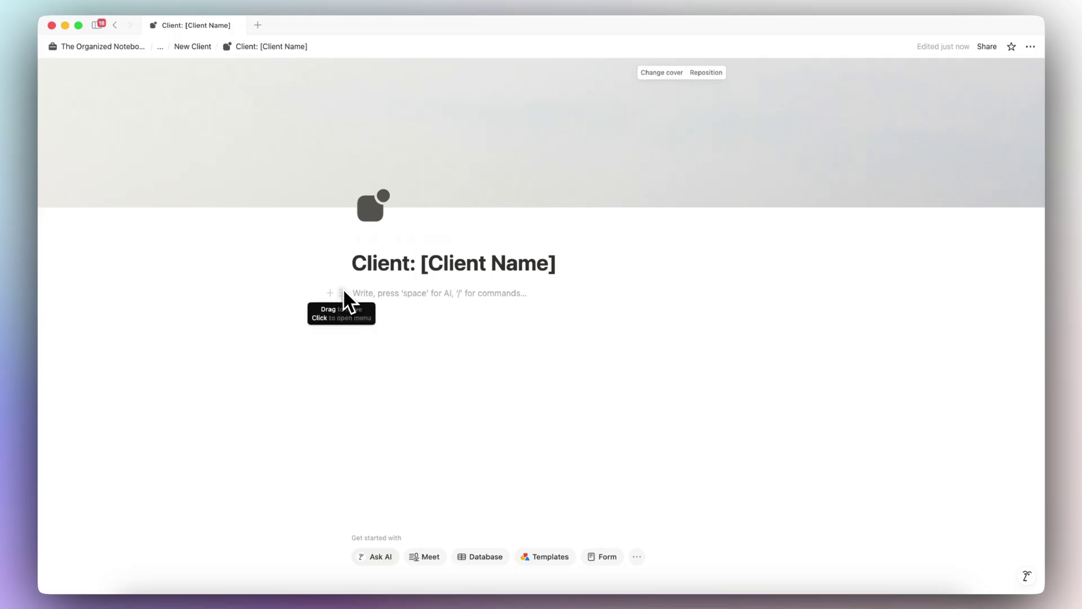
Insert a callout containing "Welcome!", the dedicated-space introduction, a four-bullet list of what to expect, and the closing lines ending "We're excited to work with you!".
text(/call)
click(381, 330)
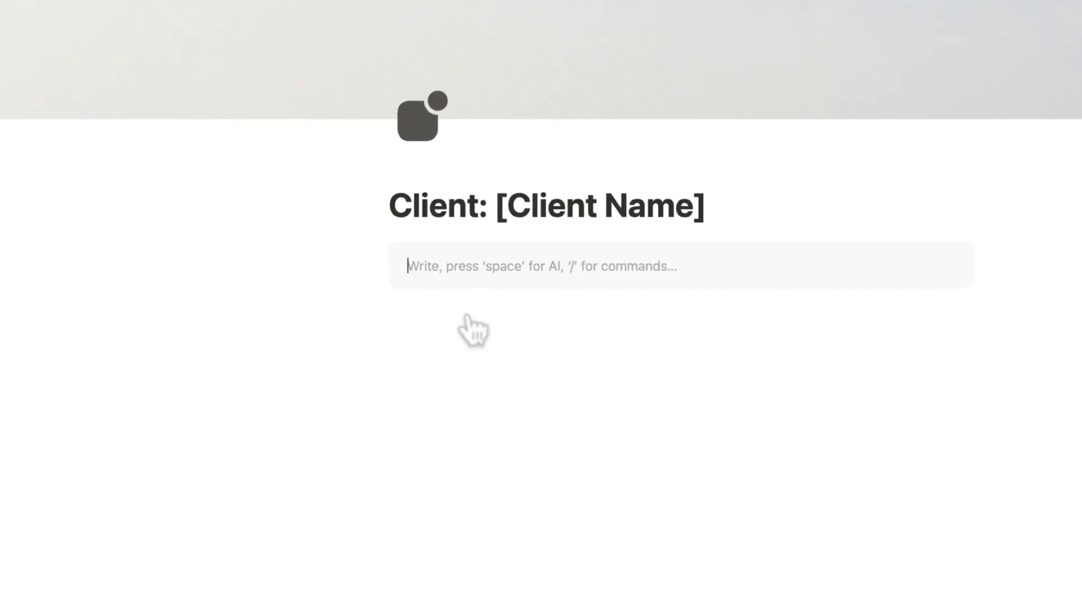
text(Welcome!)
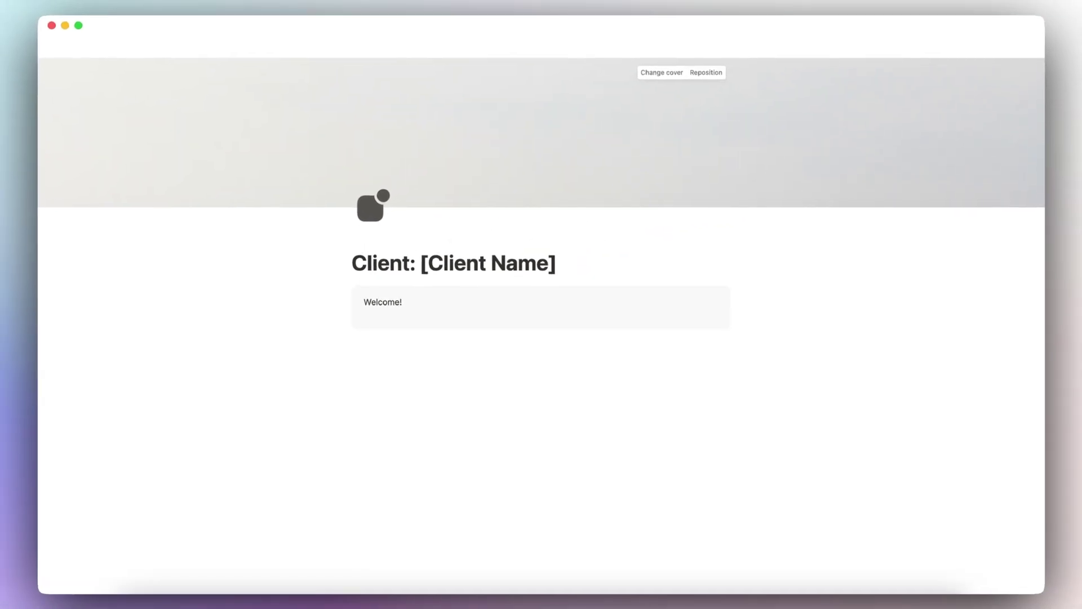
text(This is your dedicated space where you can find all project materials, updates, and communications in one place. Here's what you can expect: Project documents and deliverables will be shared here Regular status updates on your project timeline A collaborative space for feedback and discussions Important dates and milestones Feel free to browse through the sections below, and don't hesitate to reach out if you have any questions or need assistance navigating this space. We're excited to work with you!)
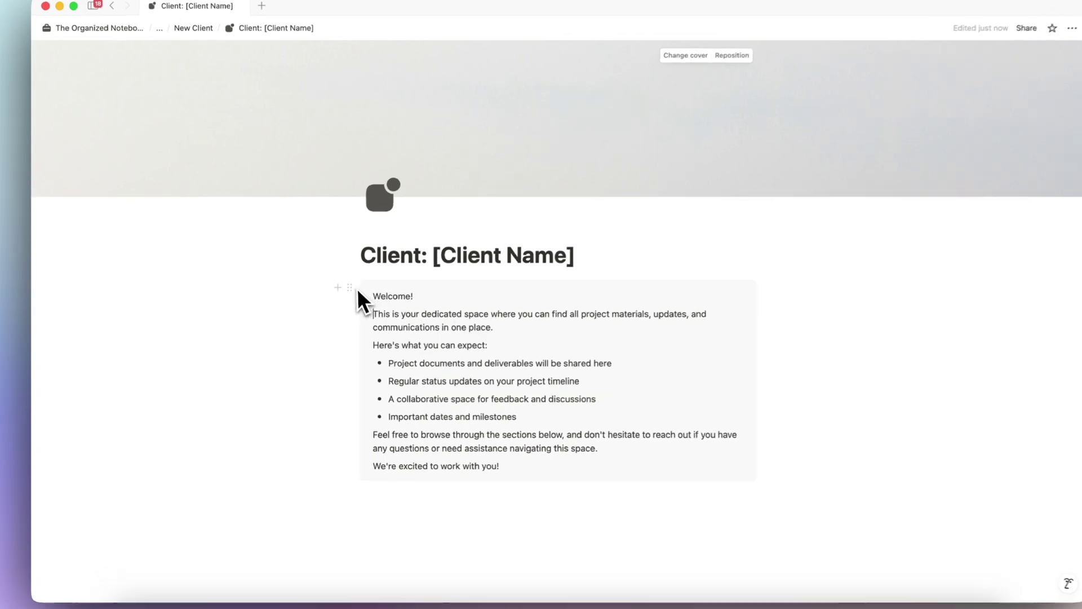
click(343, 295)
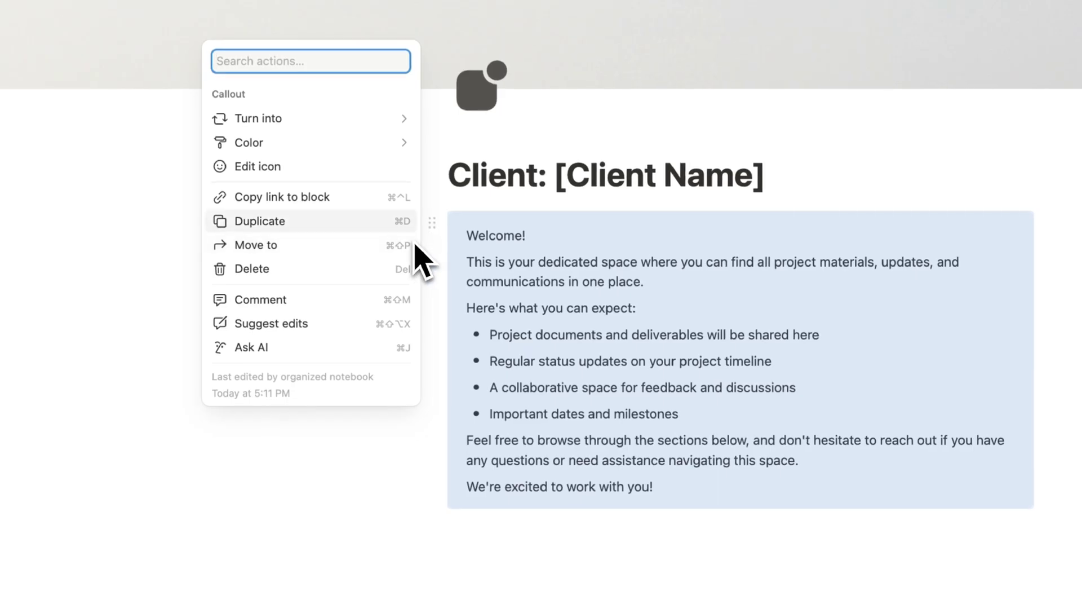
mouse_move(362, 147)
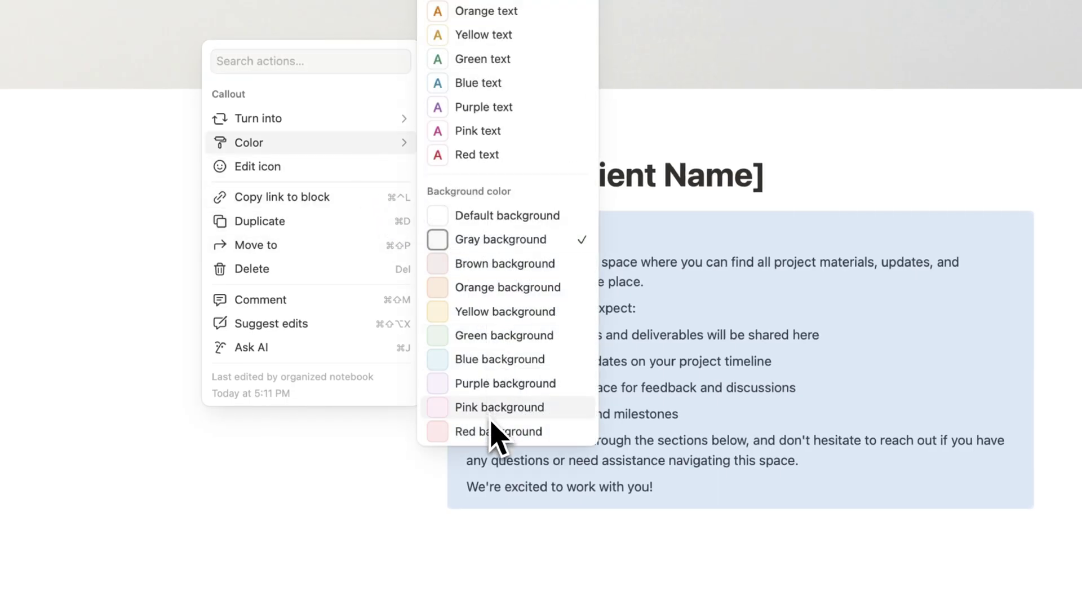
key(Escape)
Add a Toggle heading 2 titled "Project Description" below the welcome callout.
click(486, 532)
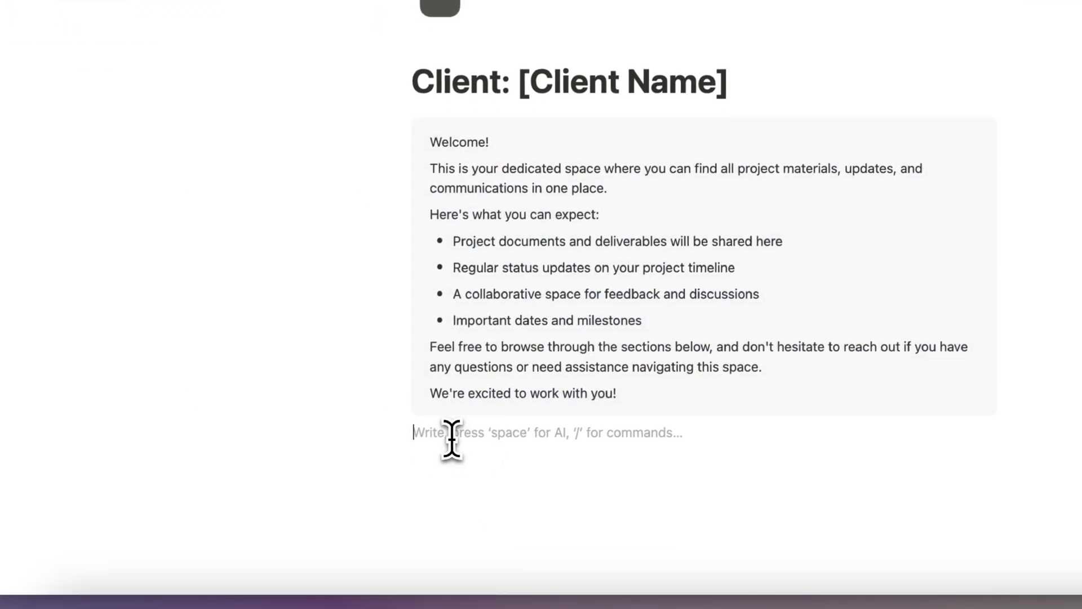
scroll(451, 439, down, 3)
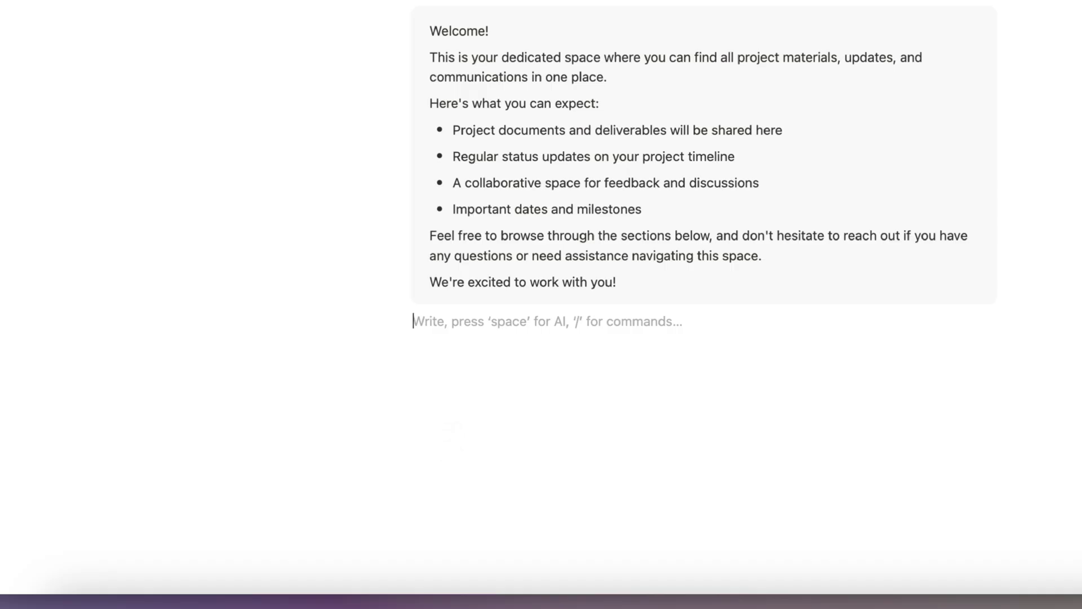
text(/)
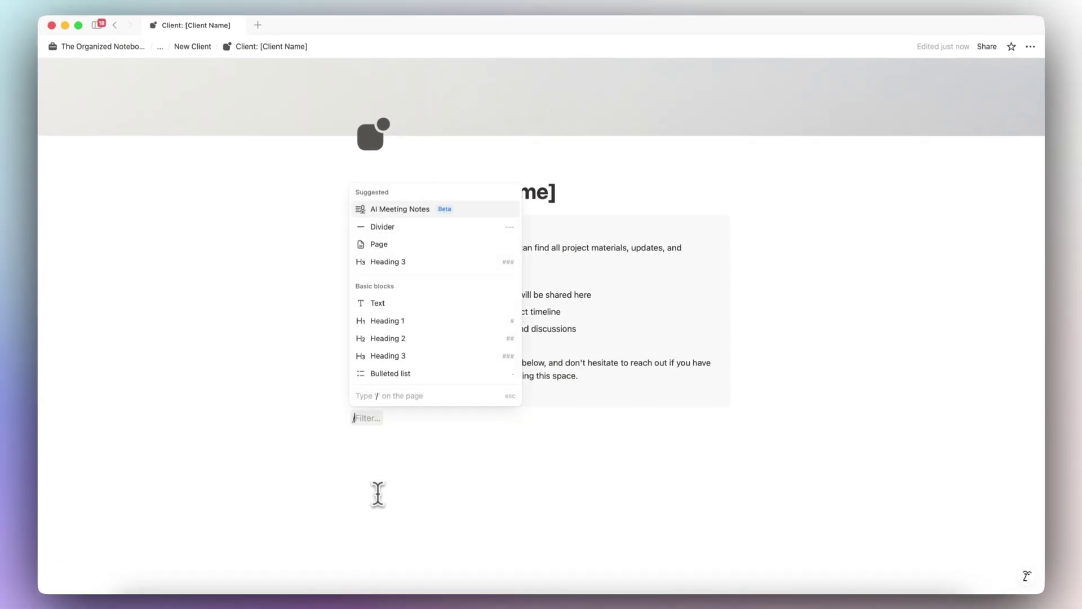
text(toggl)
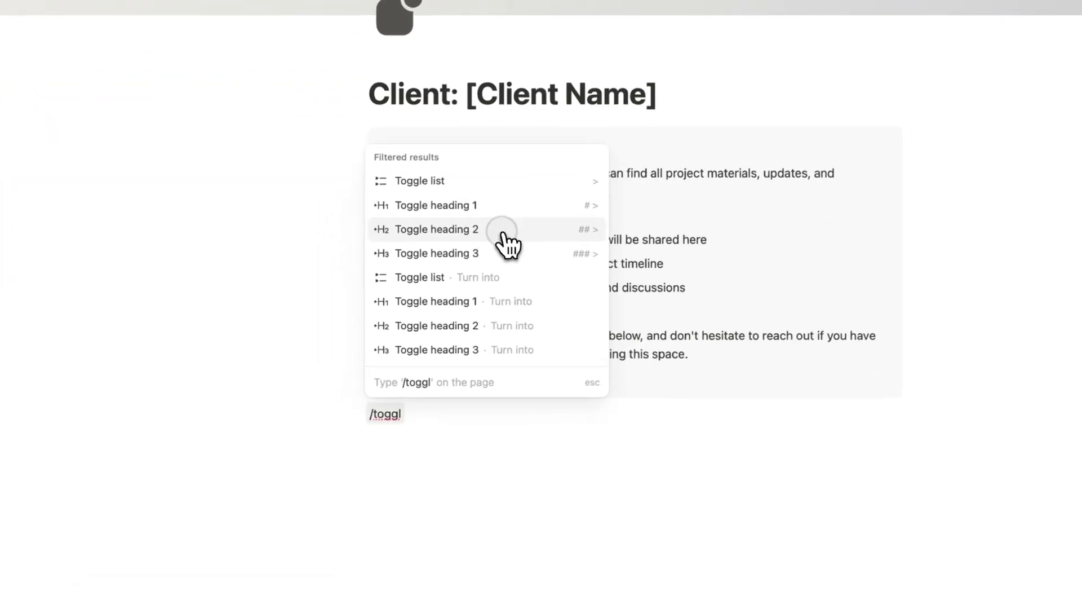
click(428, 289)
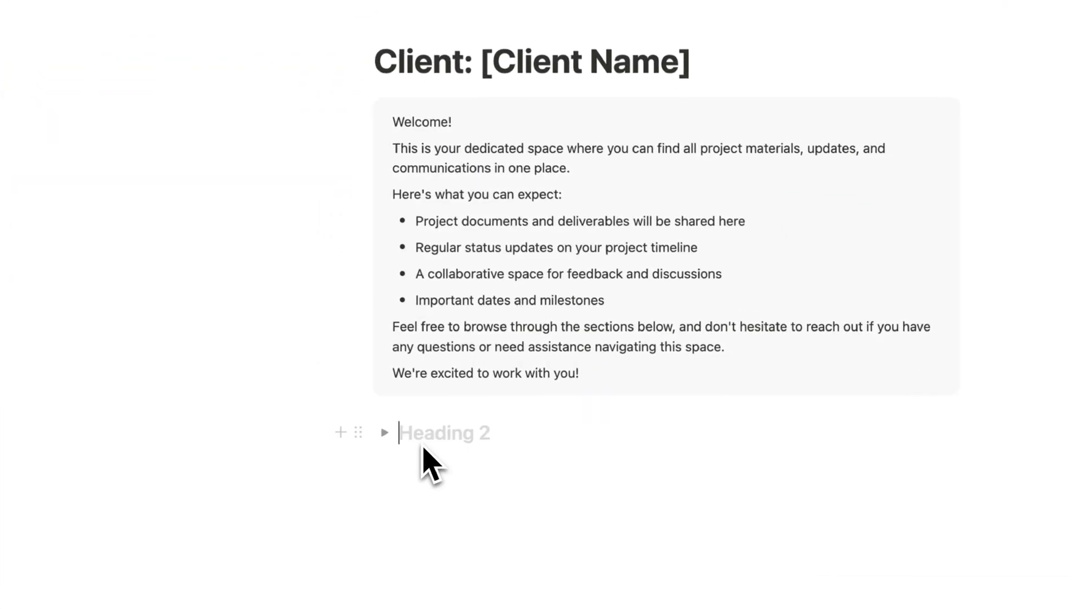
text(Project D)
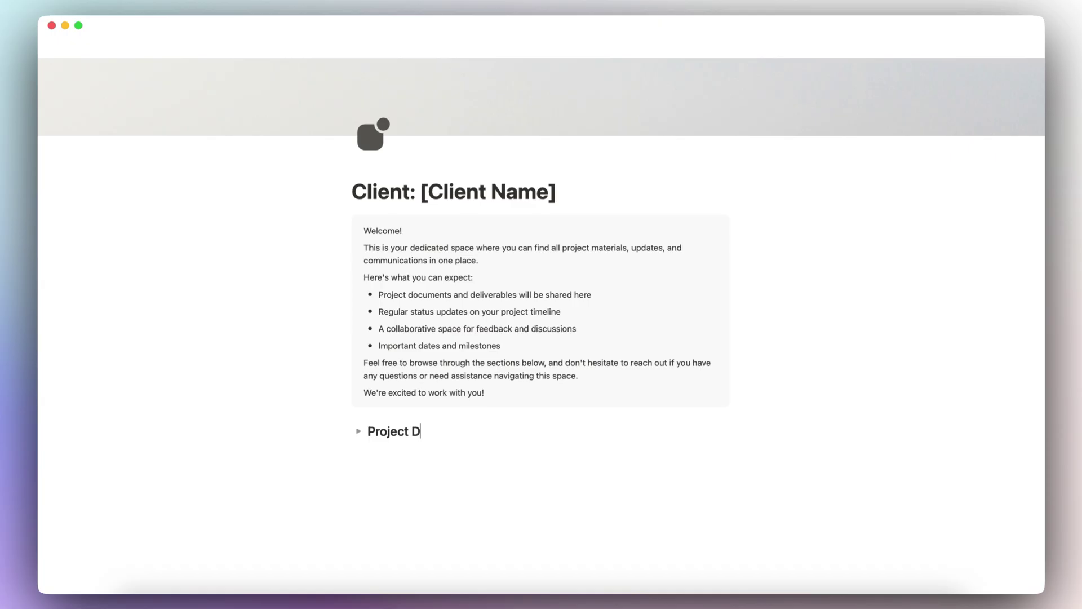
text(escription)
Expand the Project Description toggle, enter "Sample Project Description" inside it, and collapse it.
click(359, 431)
click(397, 451)
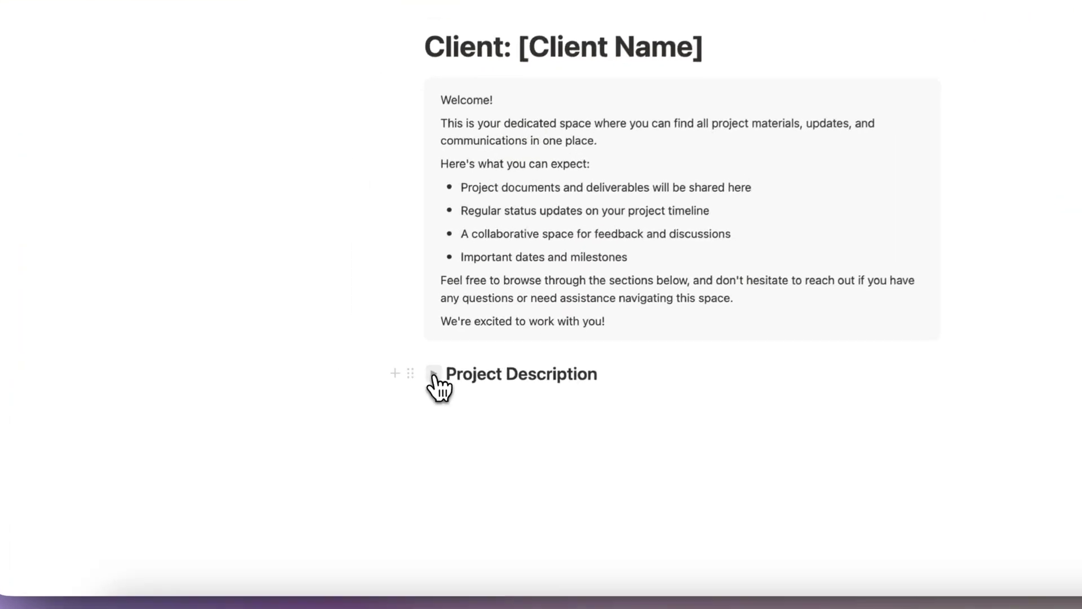
scroll(542, 394, down, 1)
text(Sample Project De)
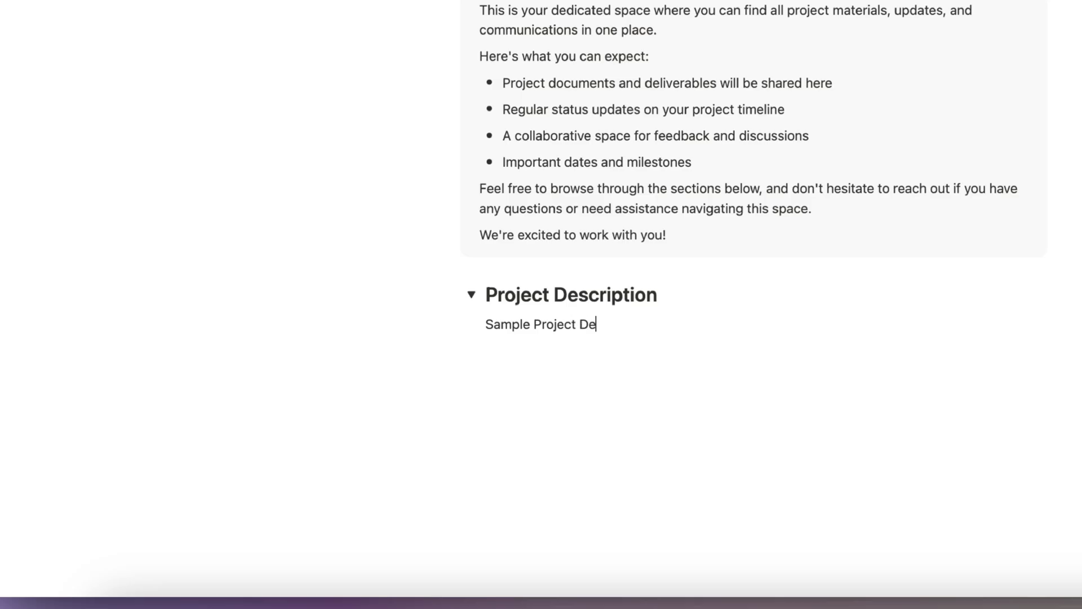
click(472, 294)
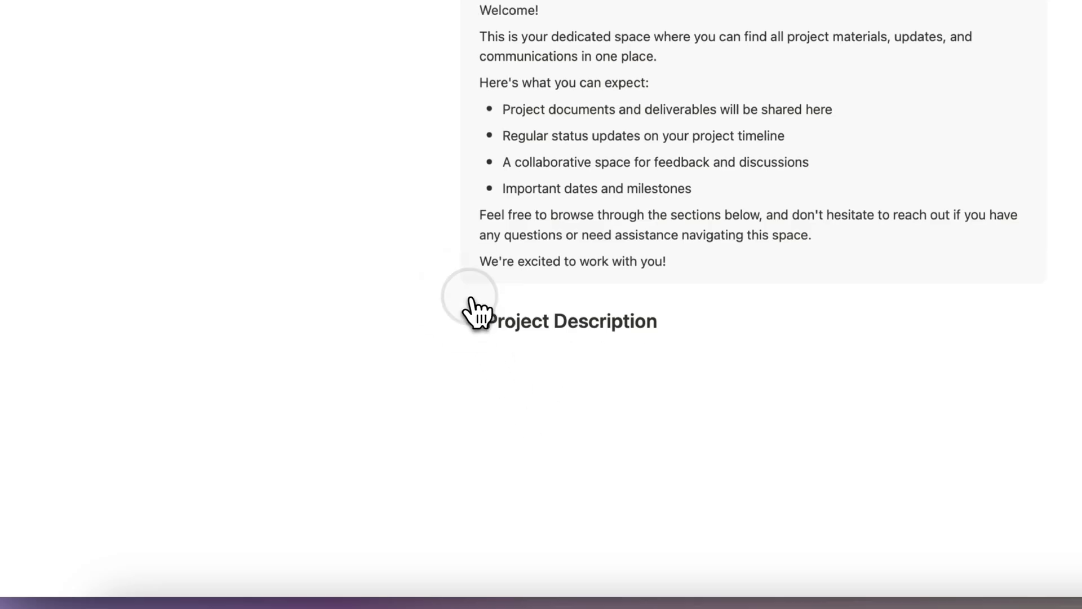
Duplicate the Project Description toggle heading four times.
click(442, 323)
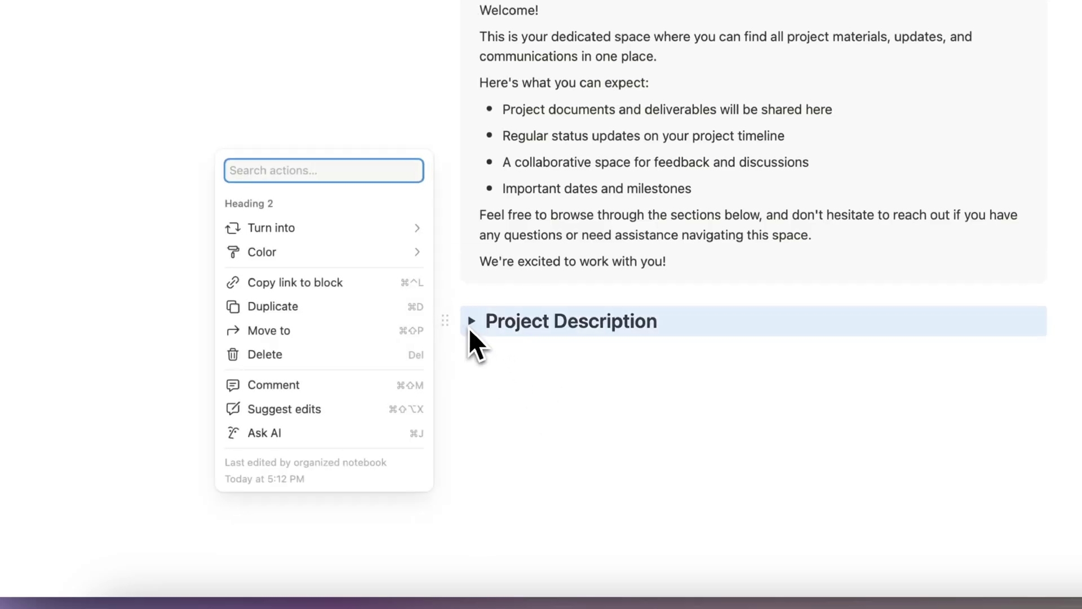
key(Escape)
click(445, 322)
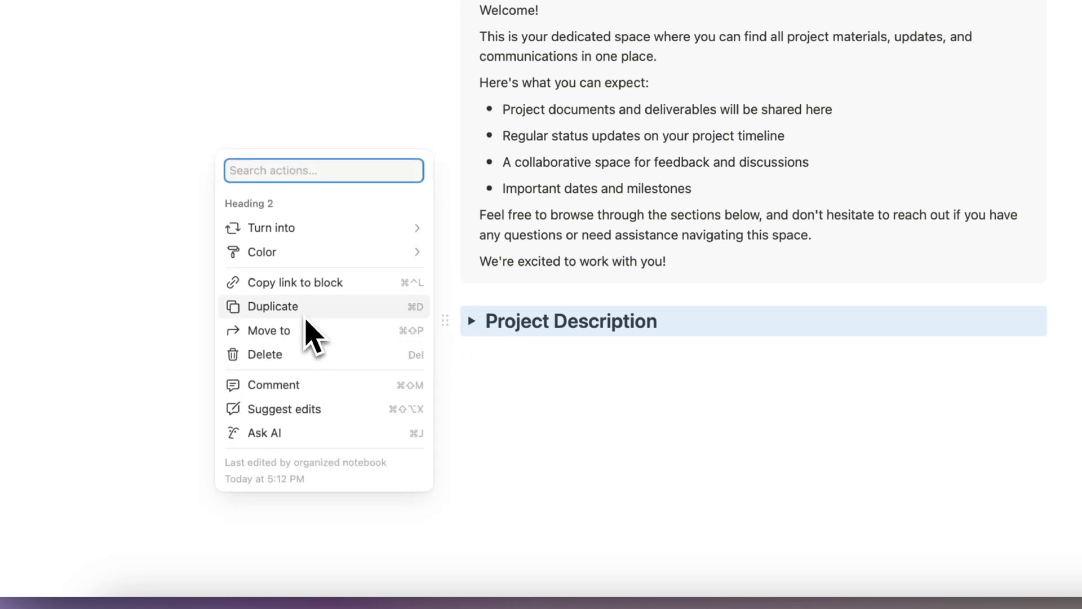
click(482, 358)
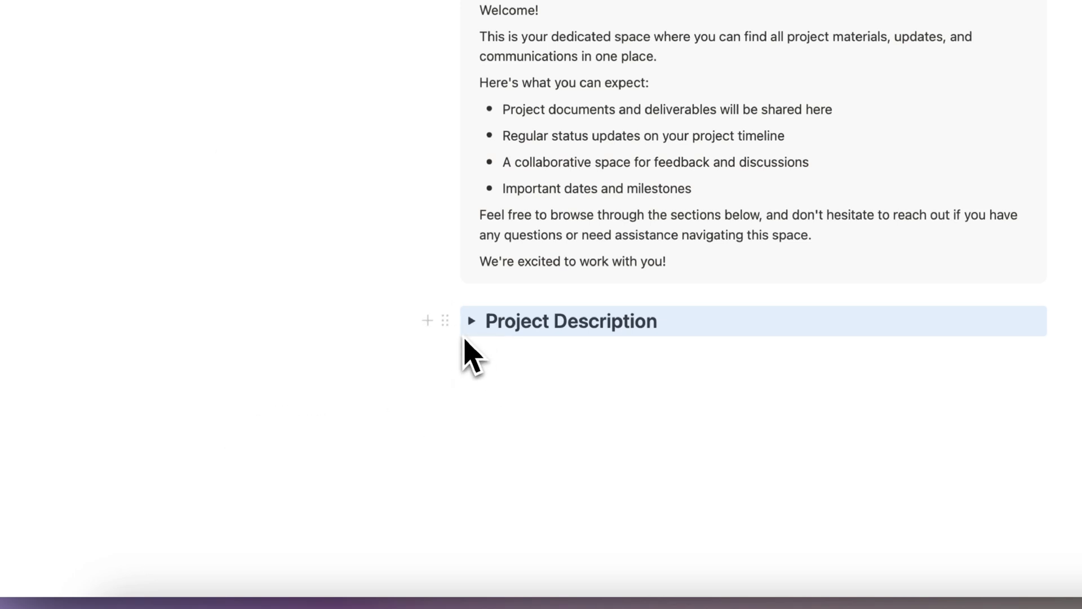
key(super+d)
key(super+d)
key(super+d)
key(super+d)
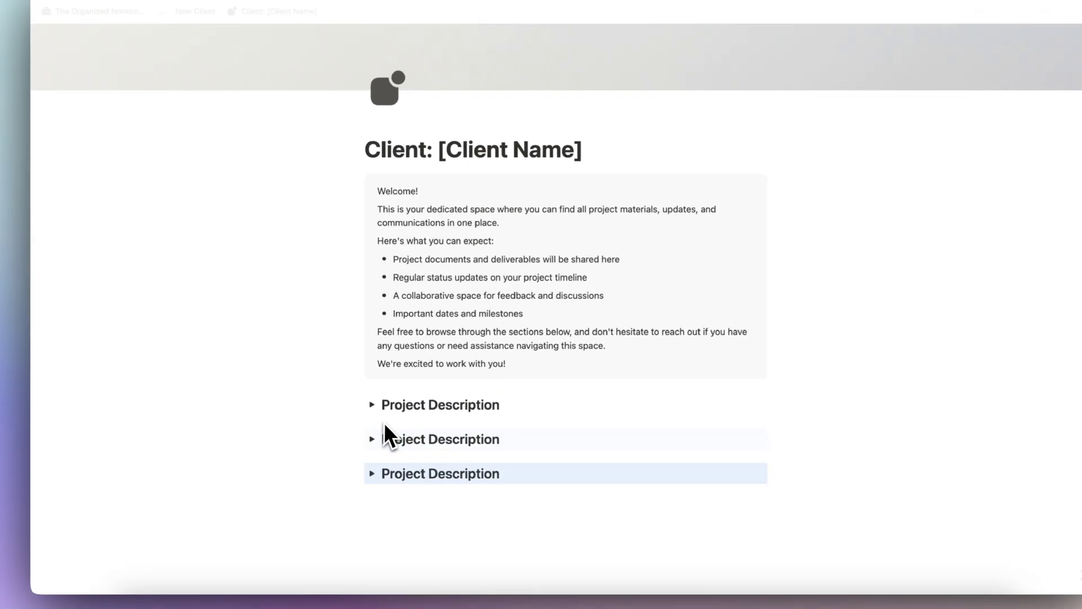
Rename the second Project Description toggle heading as "Calendar".
click(358, 448)
click(359, 448)
click(392, 448)
triple_click(393, 449)
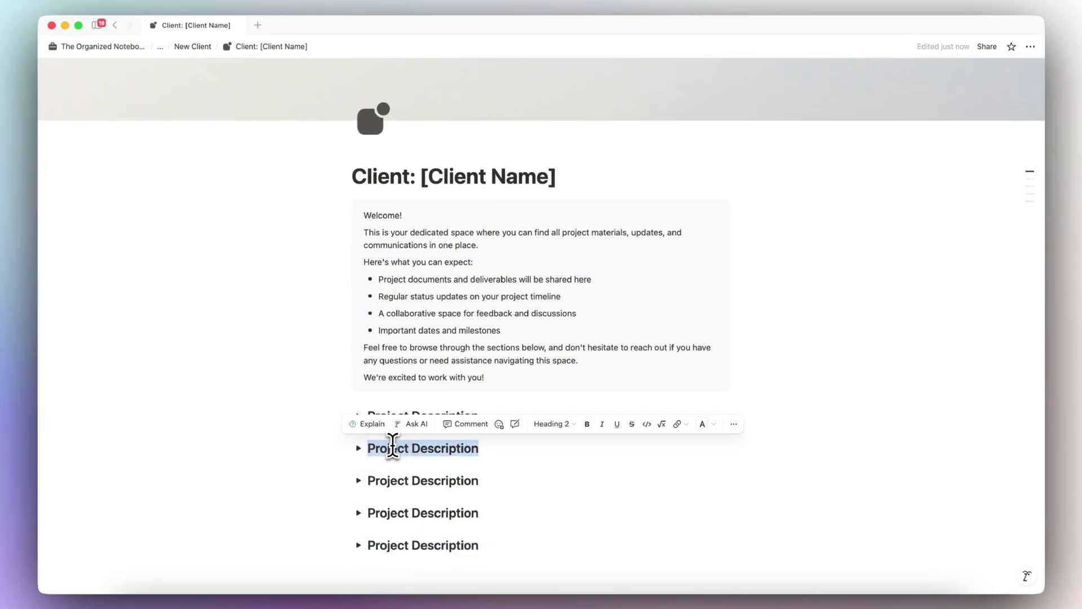
key(BackSpace)
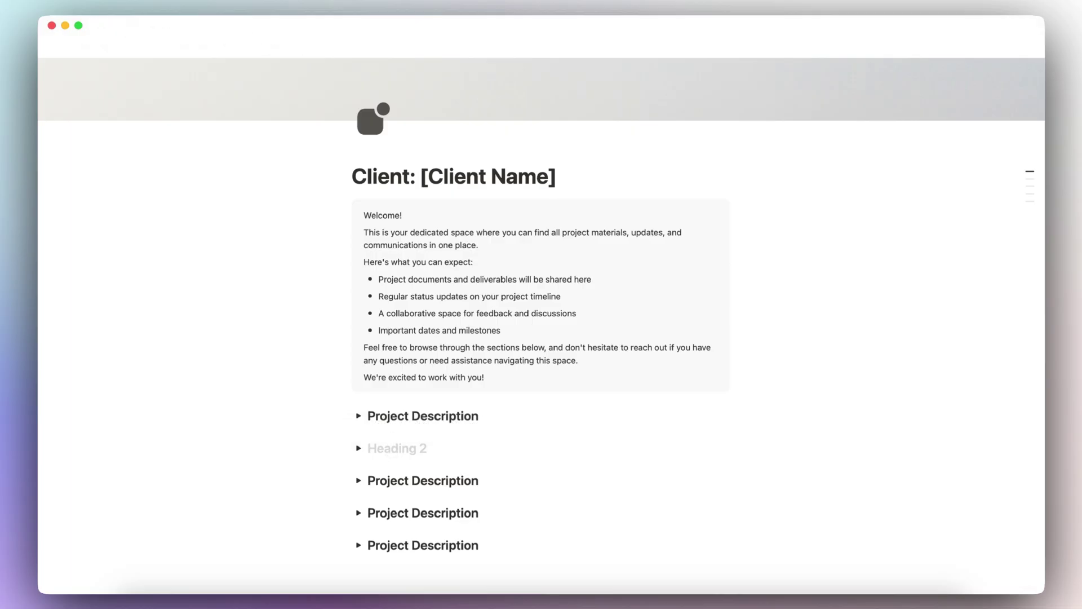
text(Calendar)
Replace the sample text inside the Calendar toggle with a calendar view of a new empty database.
click(359, 448)
triple_click(395, 463)
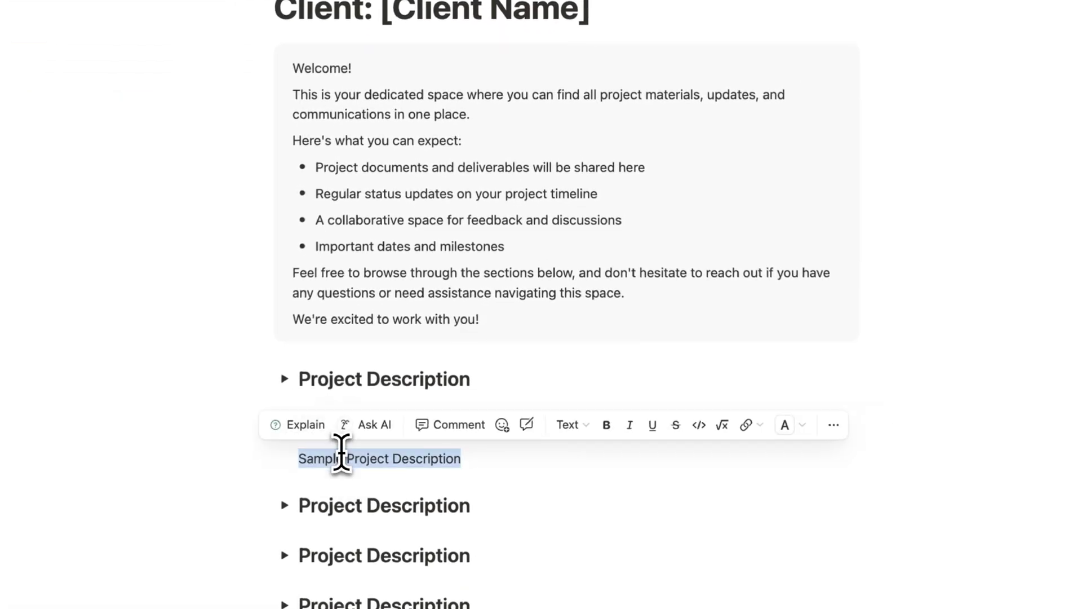
key(BackSpace)
text(/cale)
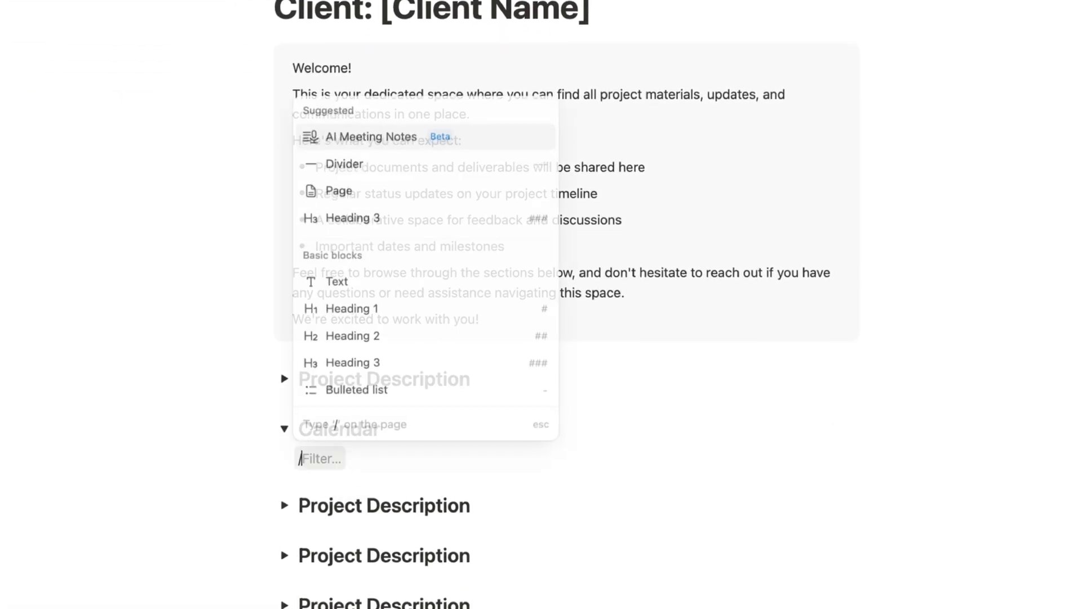
text(nd)
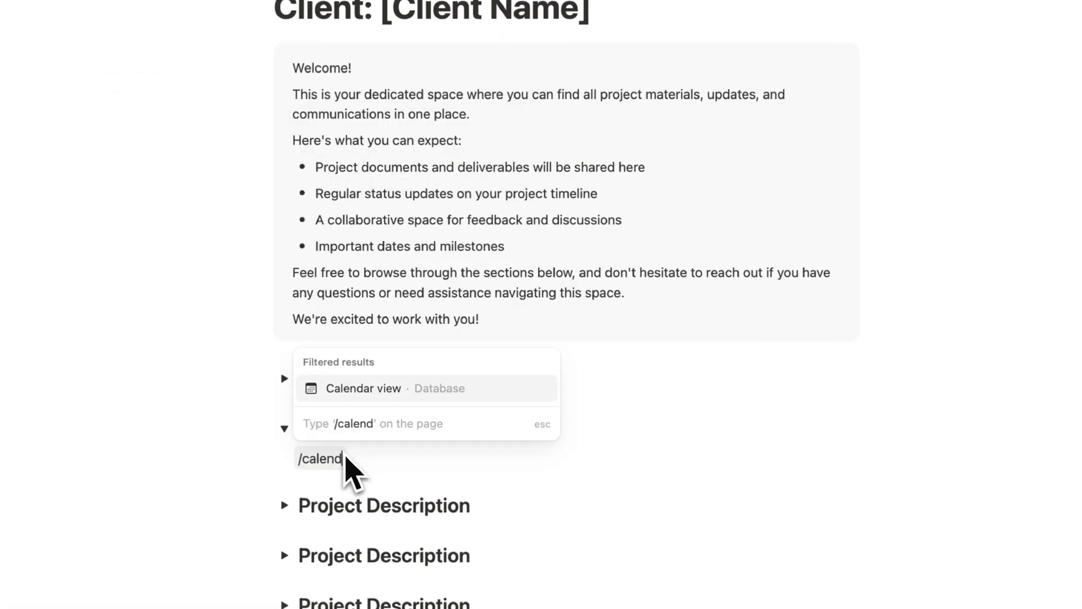
click(403, 397)
click(843, 131)
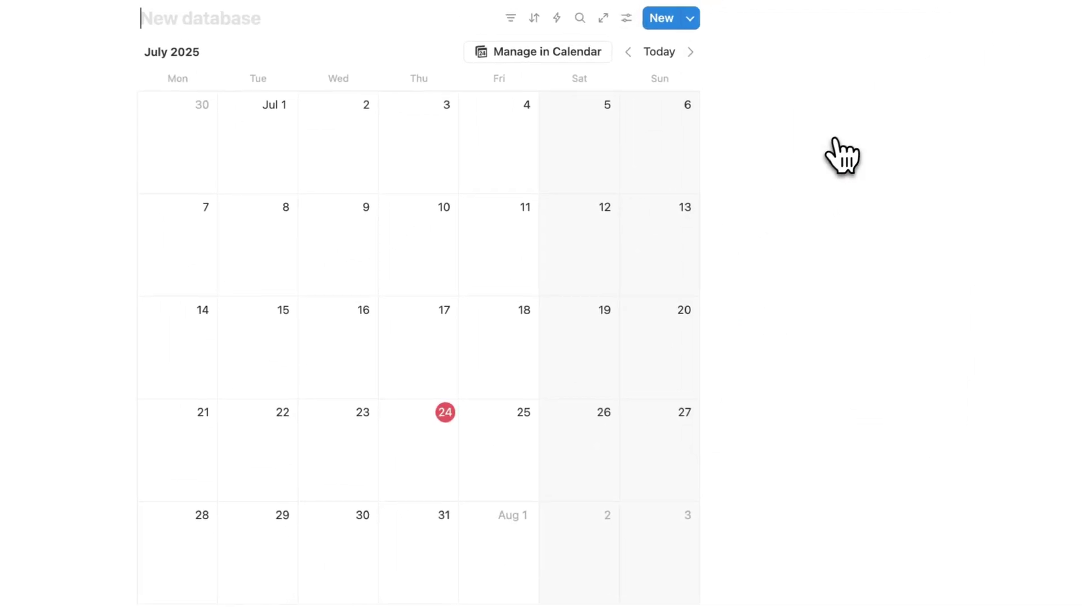
Name the new calendar database "Calendar" and hide its title.
text(Calendar)
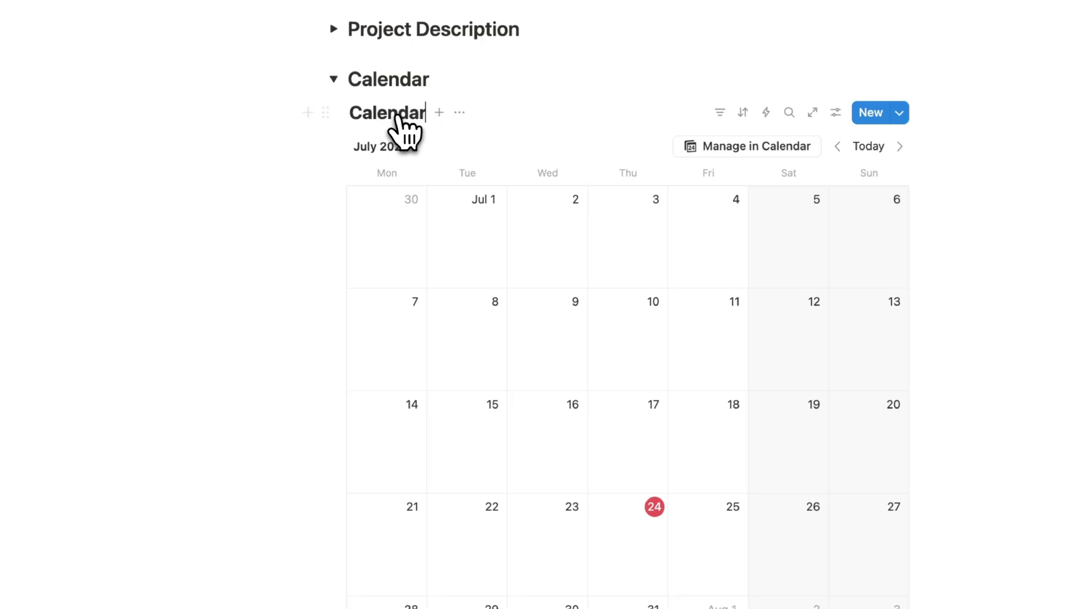
click(459, 112)
click(547, 218)
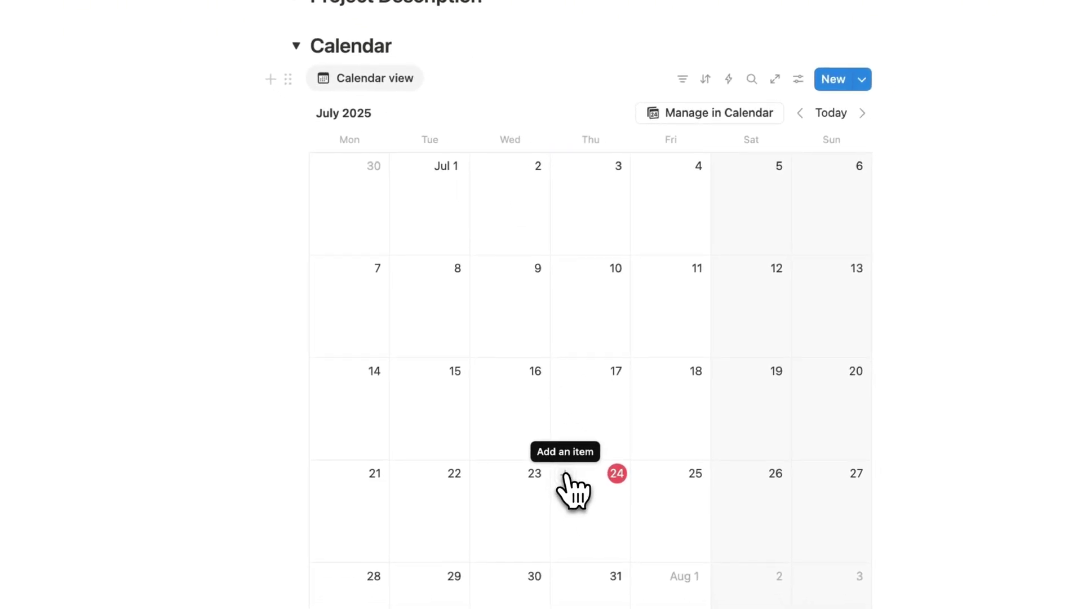
Add a calendar item titled "Send Project Proposal" on July 24, 2025.
click(568, 478)
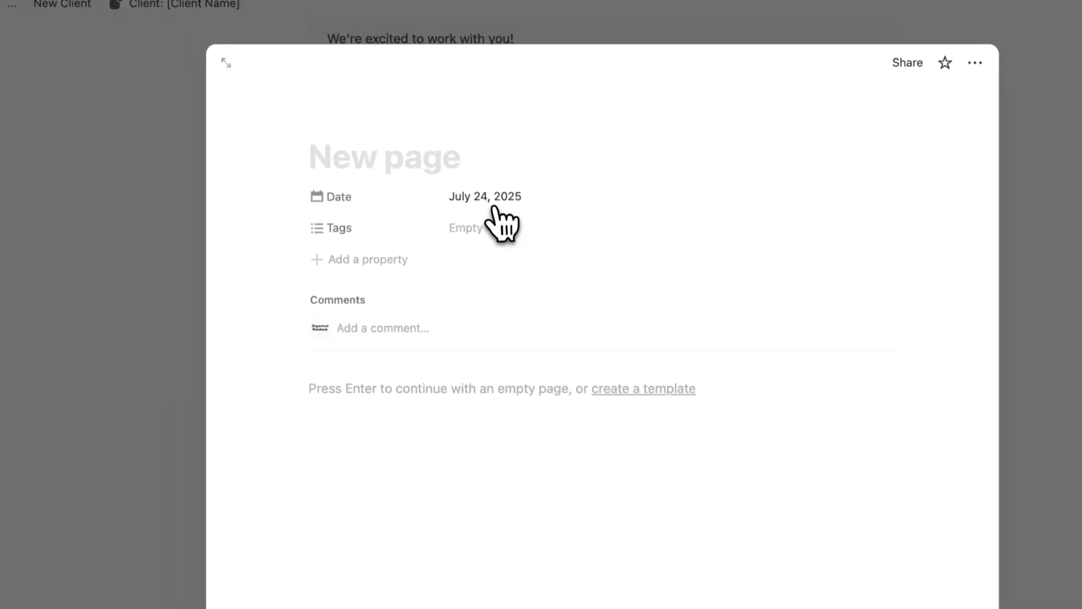
text(Send Project P)
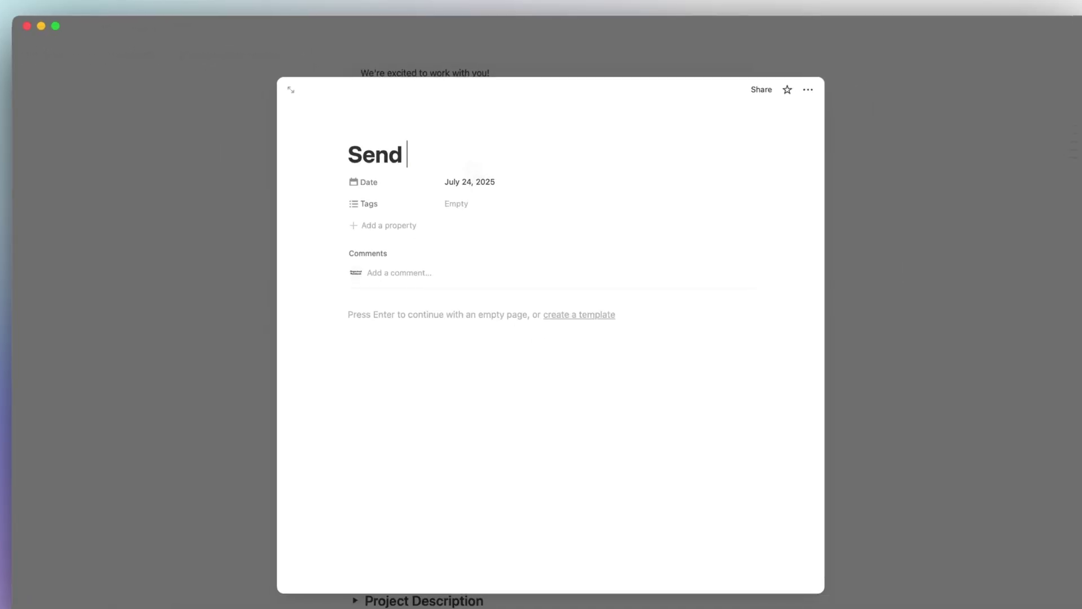
text(roposal)
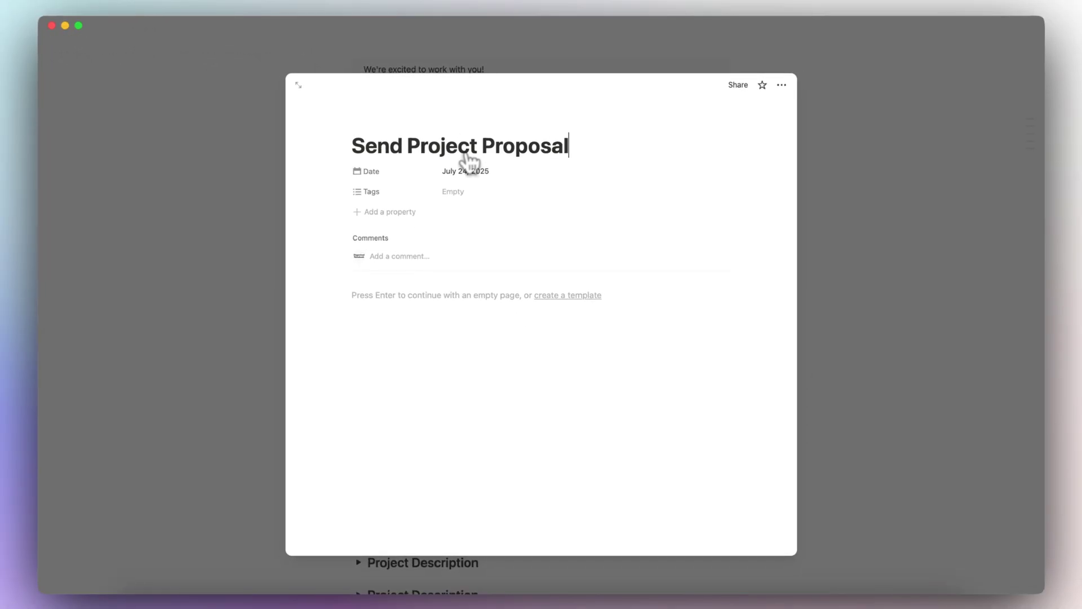
Add a checkbox property named "Done" to the Send Project Proposal item.
click(401, 211)
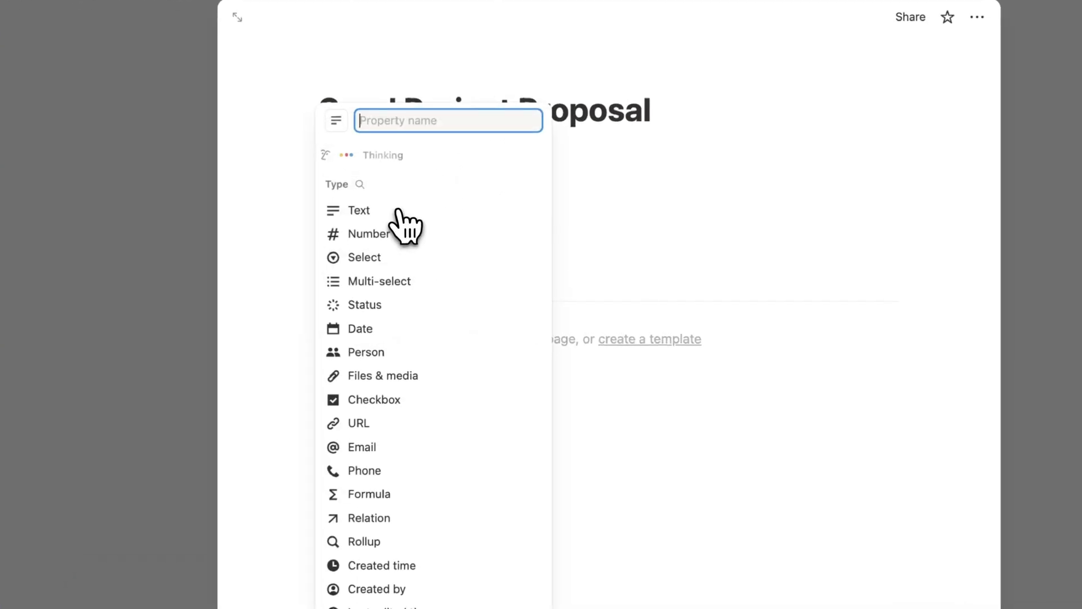
click(359, 185)
text(chec)
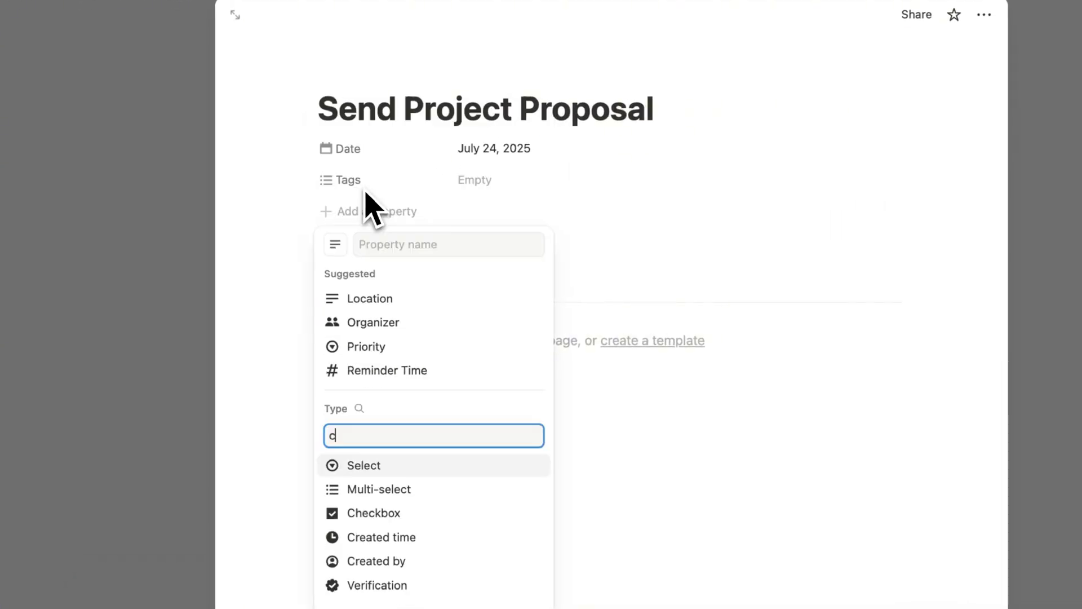
click(385, 464)
click(631, 142)
drag(397, 150, 367, 225)
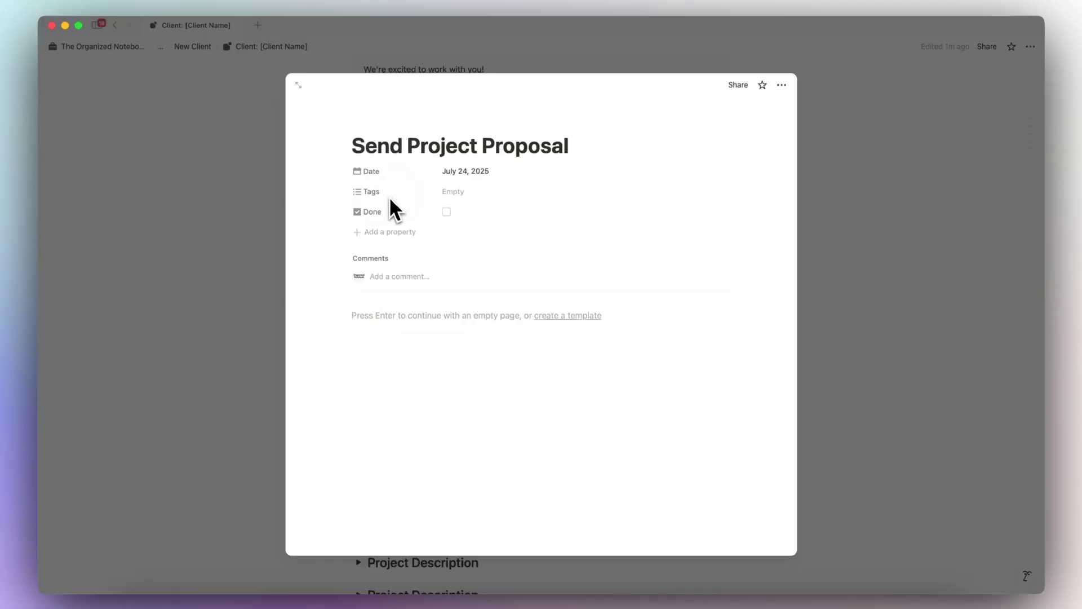
click(382, 192)
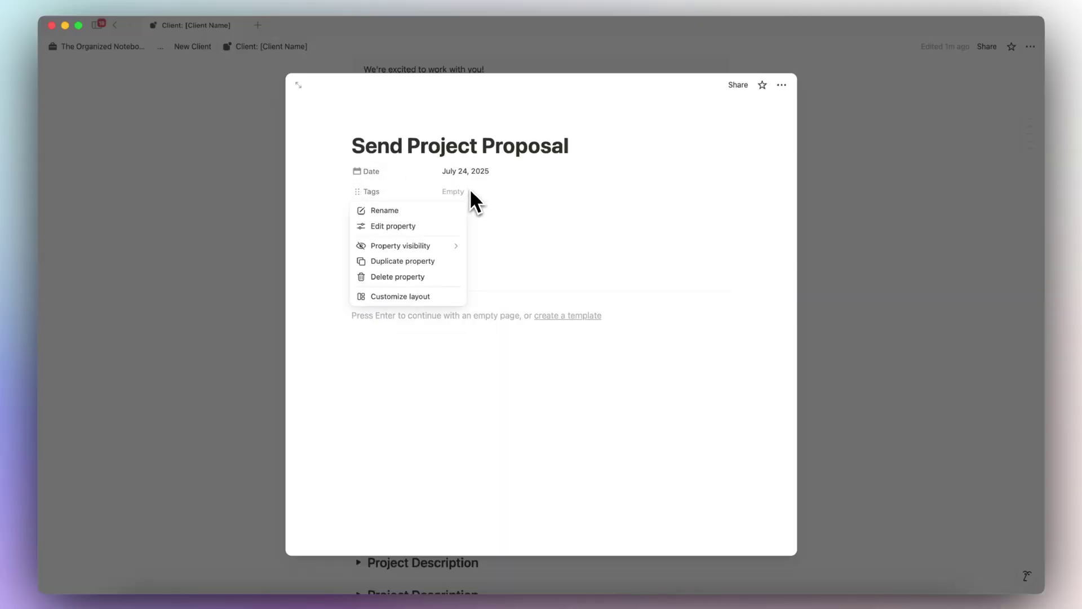
click(469, 191)
click(389, 193)
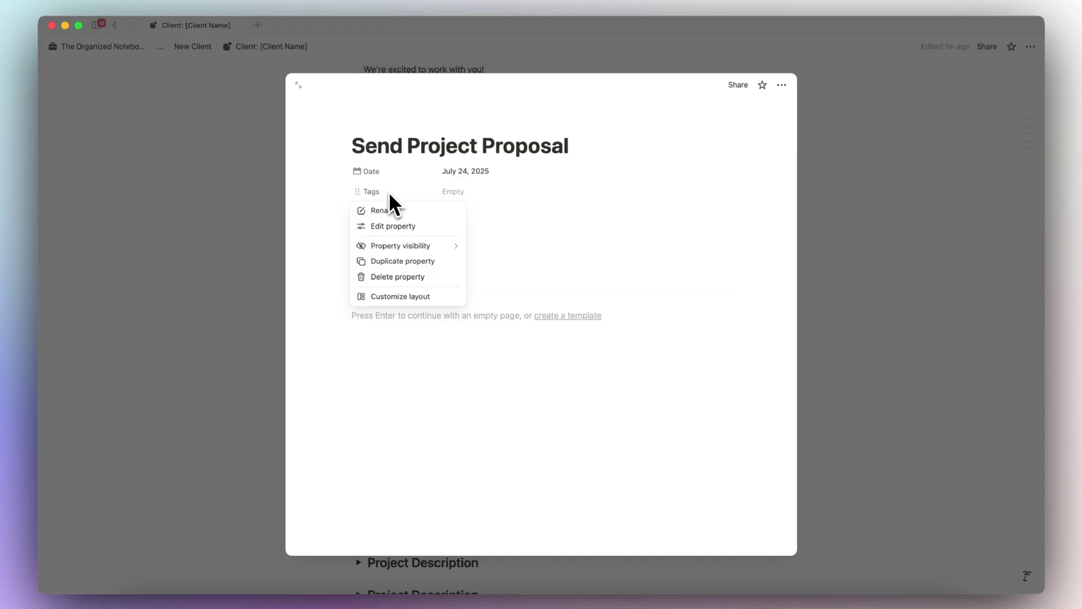
Close the item page and show the Done property on the calendar's entries.
key(Escape)
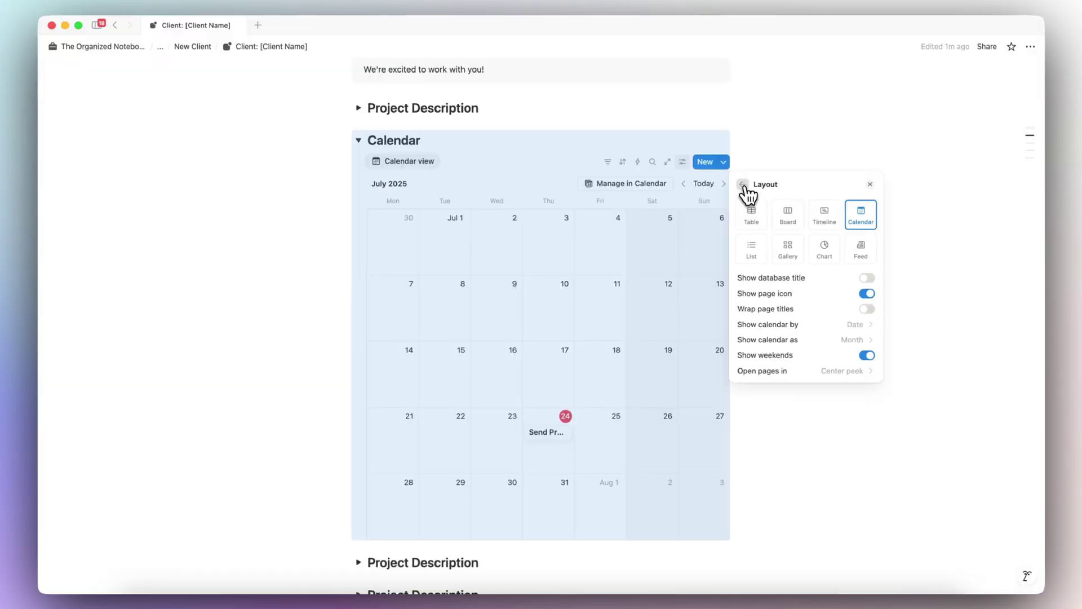
click(744, 188)
click(785, 242)
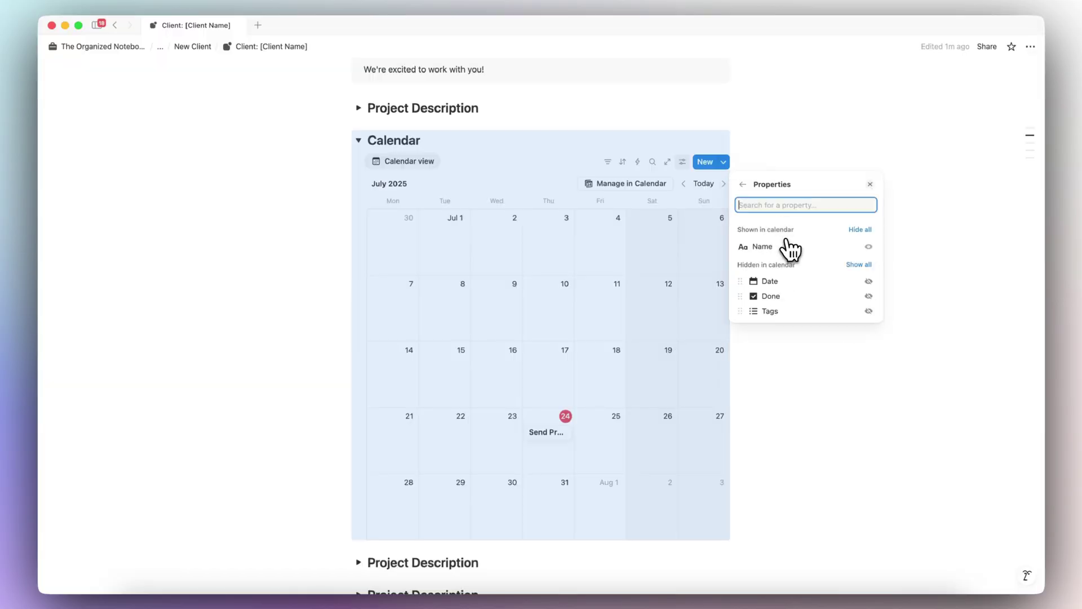
click(869, 296)
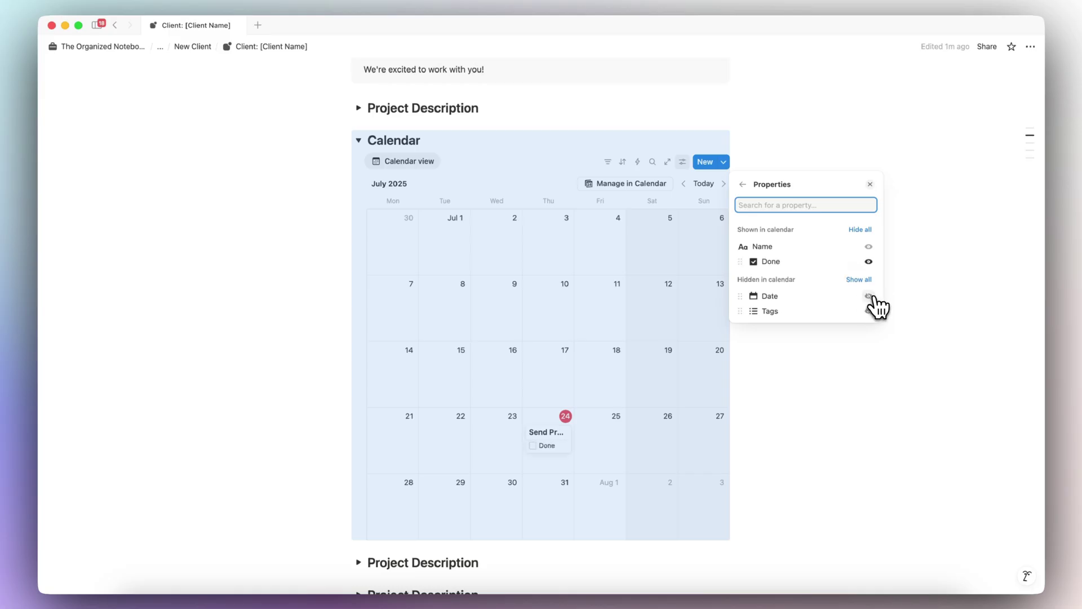
click(889, 306)
click(877, 300)
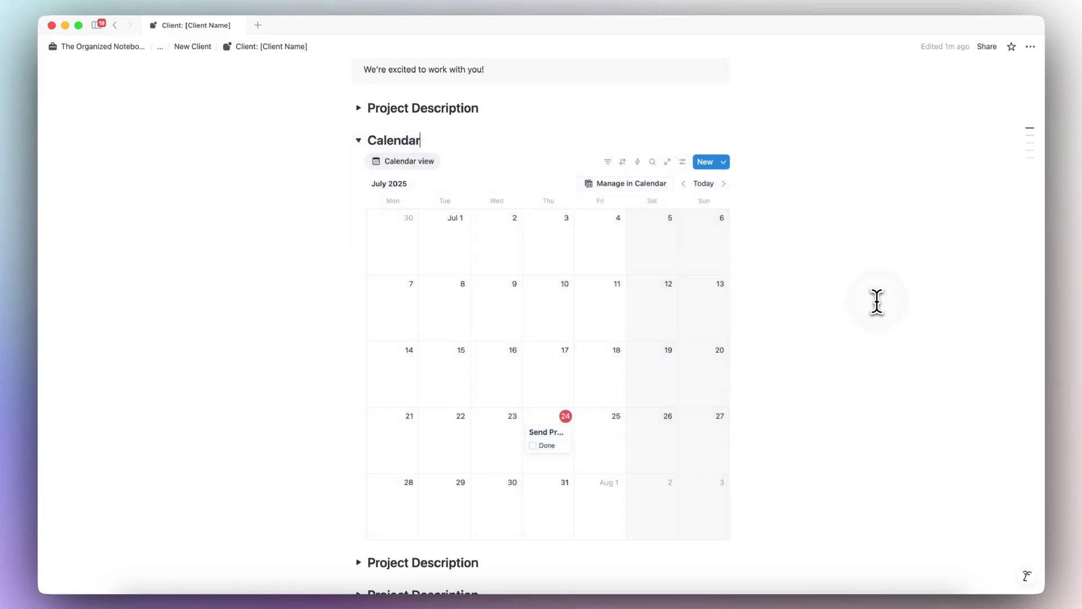
Review the Send Project Proposal item, the page's options and the portal page from the welcome callout to the calendar.
click(547, 438)
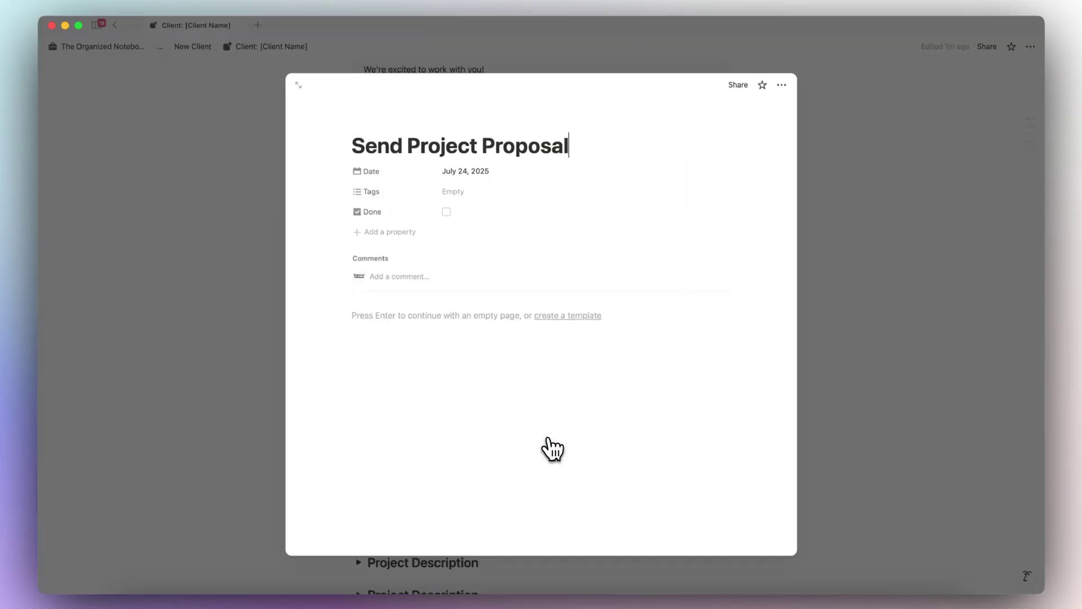
click(230, 393)
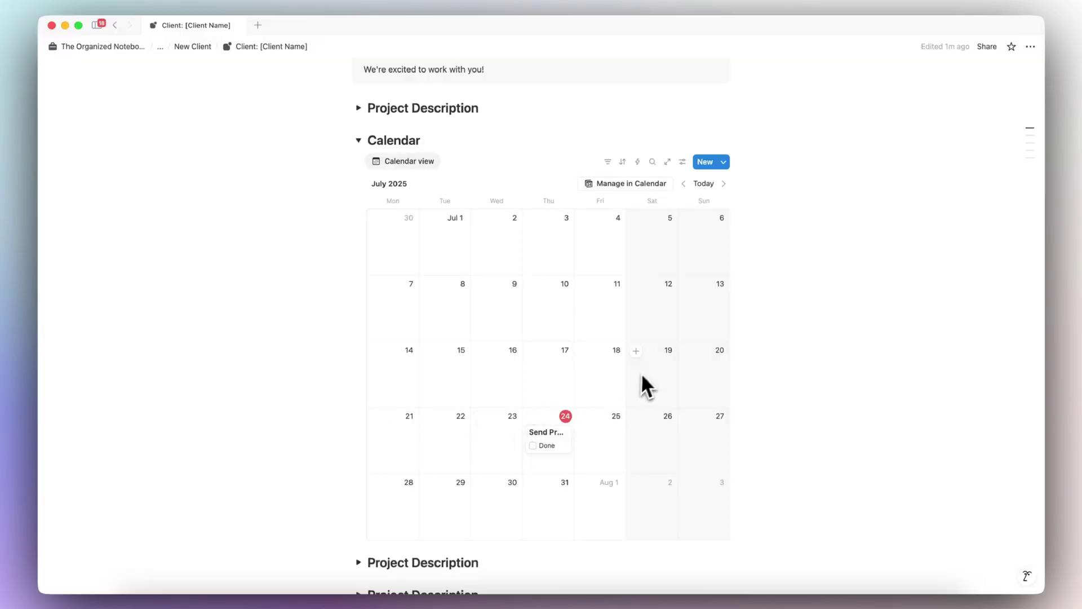
click(1030, 47)
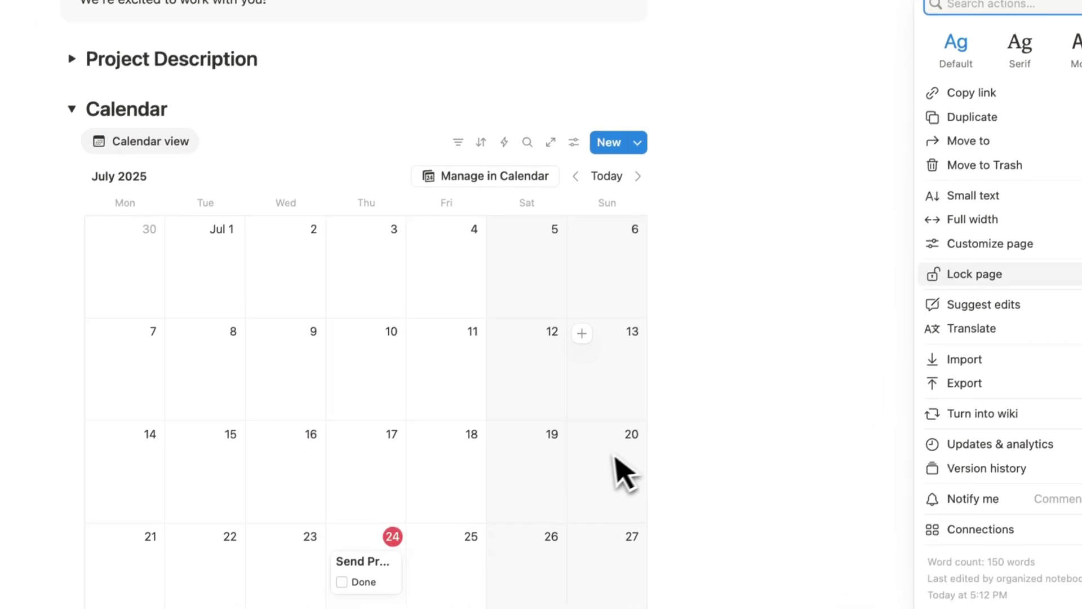
click(408, 594)
scroll(693, 180, up, 4)
scroll(694, 179, down, 2)
scroll(693, 179, up, 3)
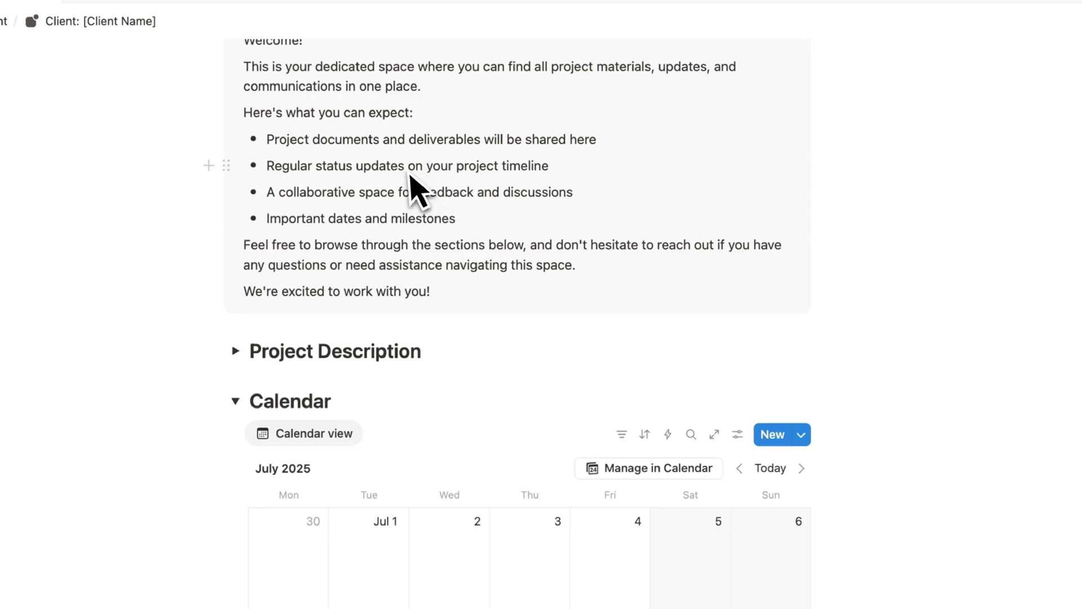
scroll(507, 338, down, 10)
click(700, 415)
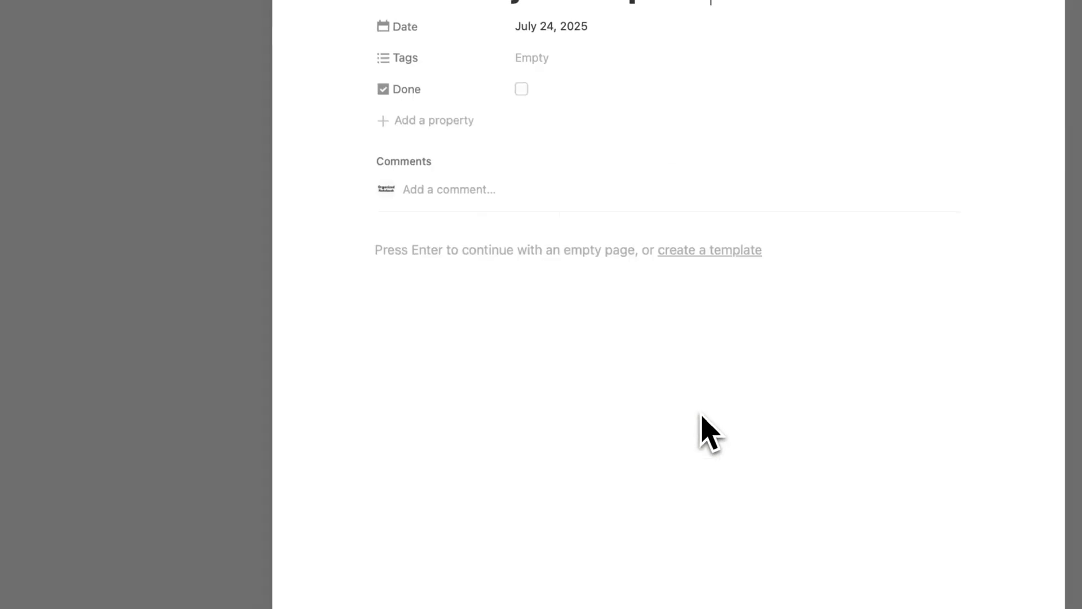
click(230, 364)
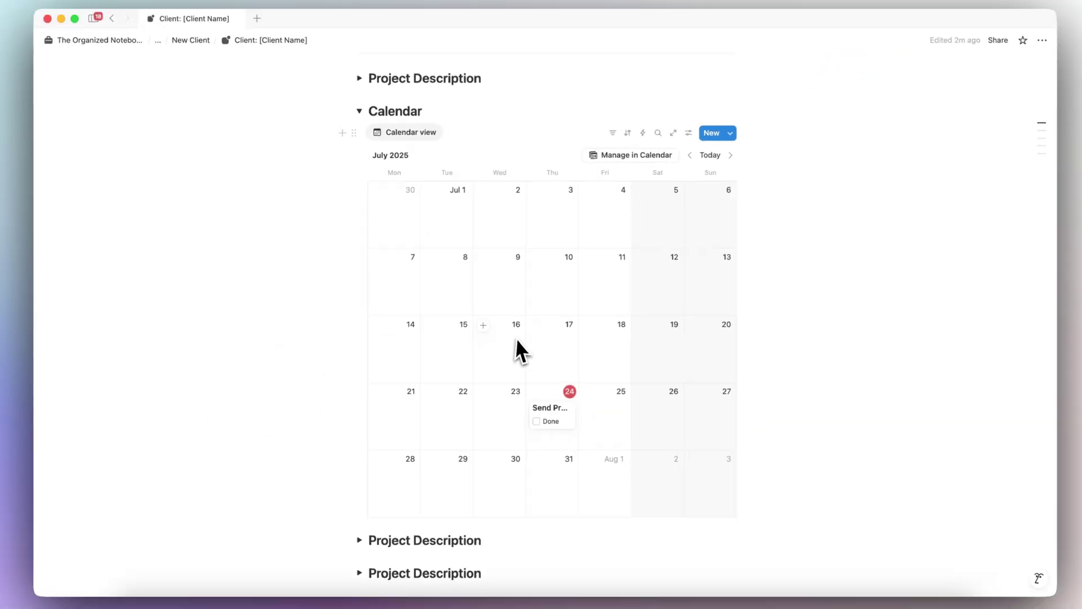
Collapse the Calendar toggle and rename the Project Description toggle directly below it as "Invoices".
click(374, 354)
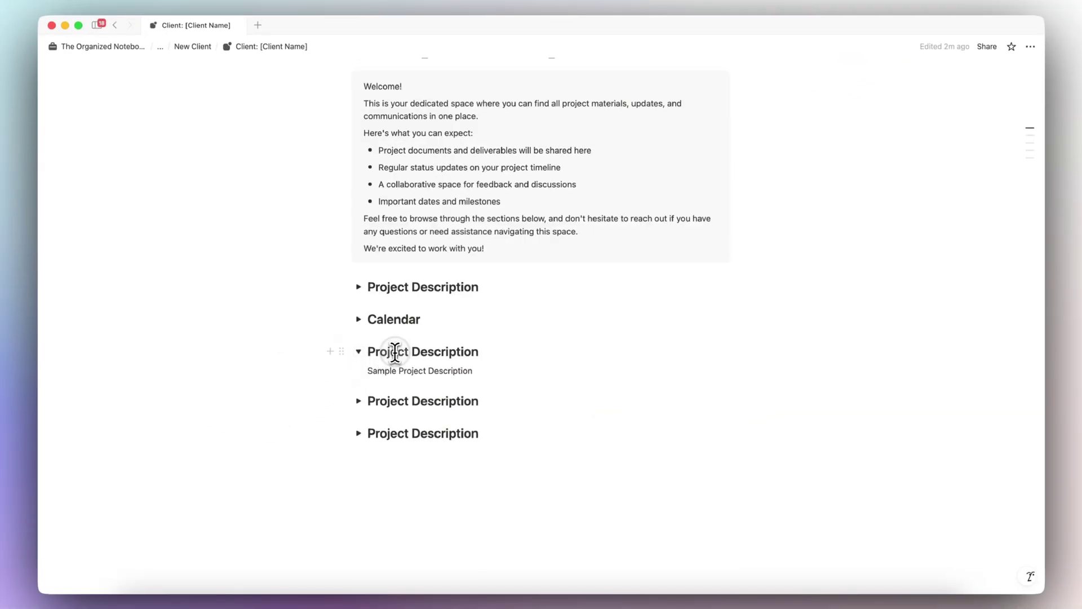
triple_click(395, 353)
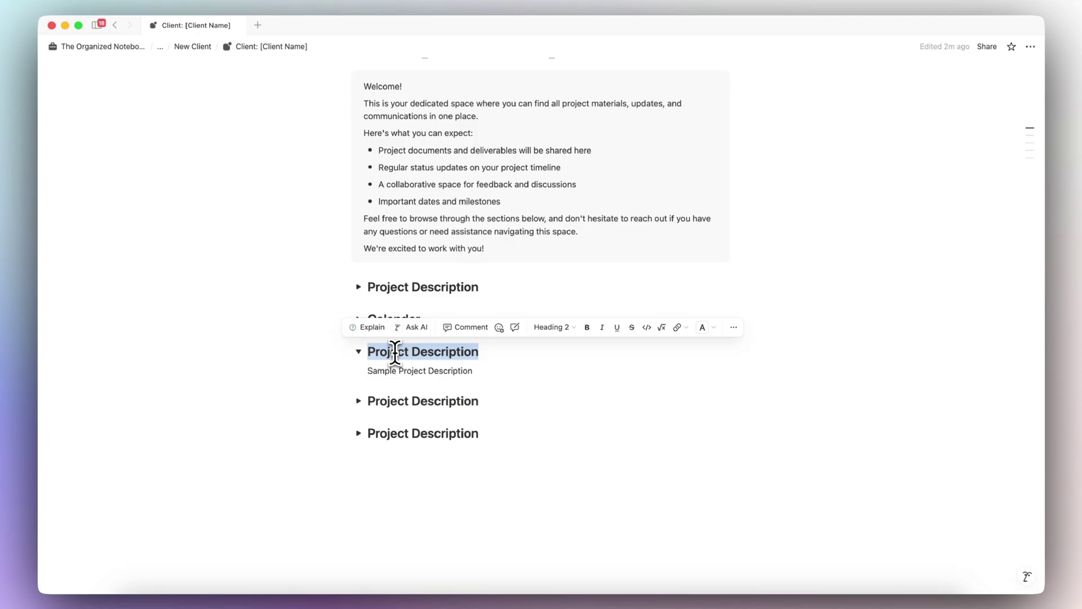
text(Invoices)
Replace the Invoices toggle's sample text with an empty embed block, add the label "Invoice 1" above it and collapse the toggle.
triple_click(412, 372)
key(BackSpace)
text(embed)
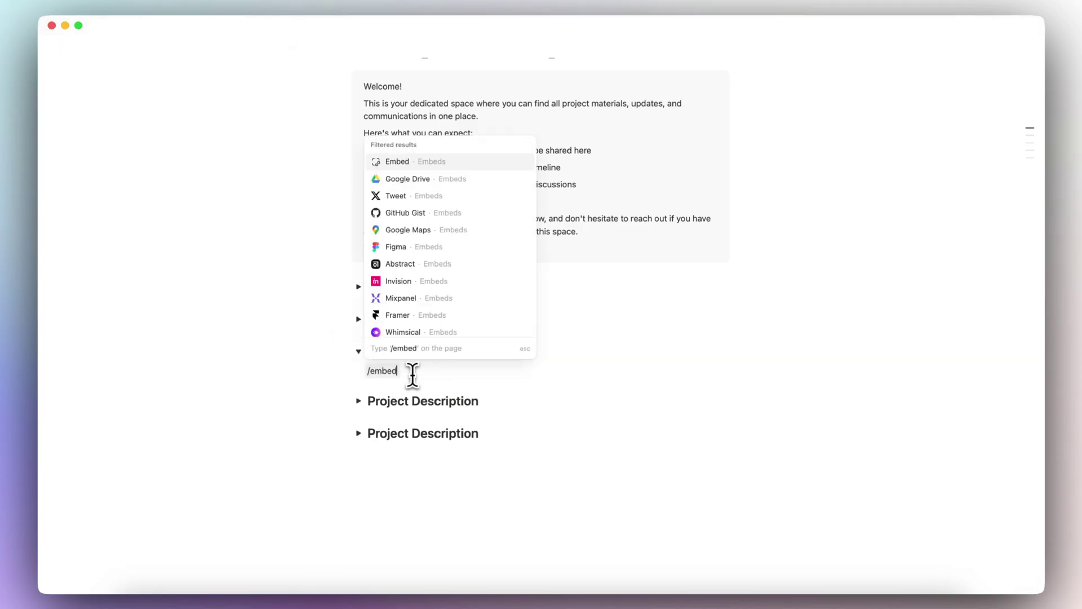
click(418, 162)
click(423, 358)
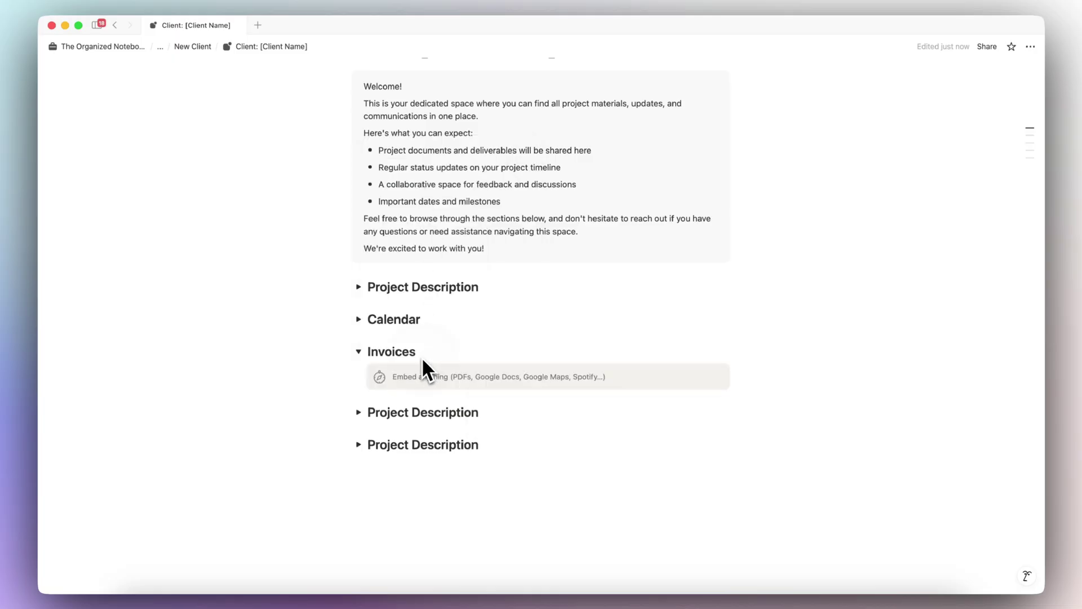
key(Return)
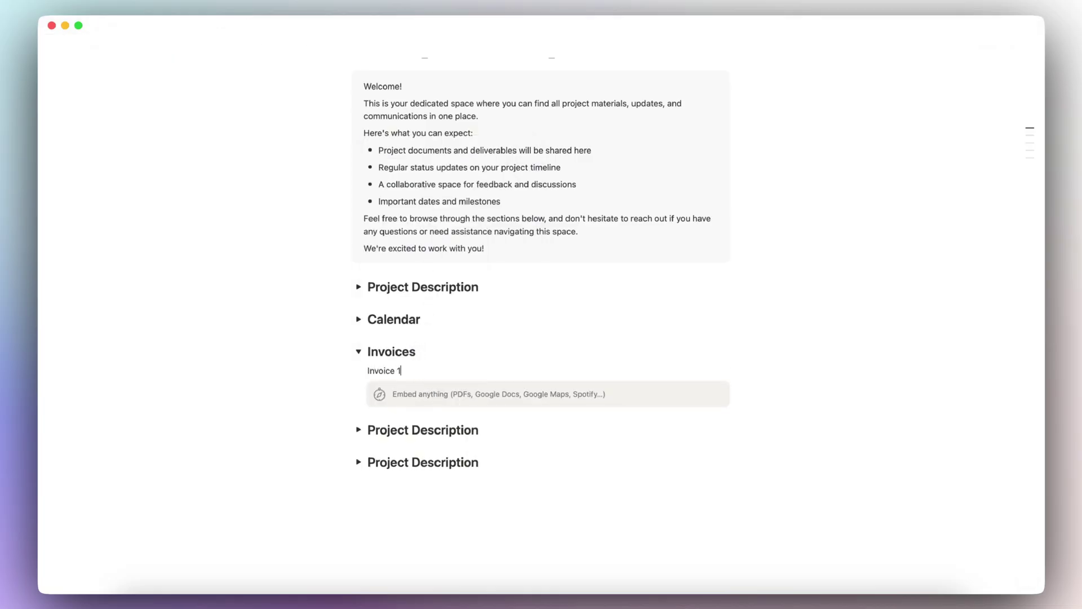
click(359, 351)
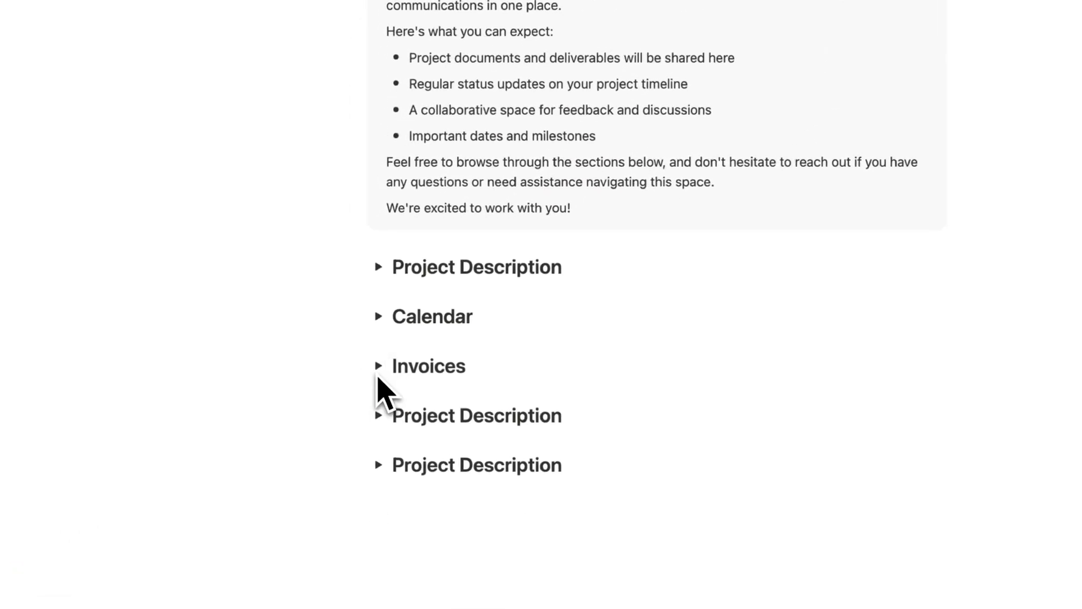
Rename the toggle below Invoices as "Documents" and replace its sample text with an empty embed block.
triple_click(445, 418)
text(Documents)
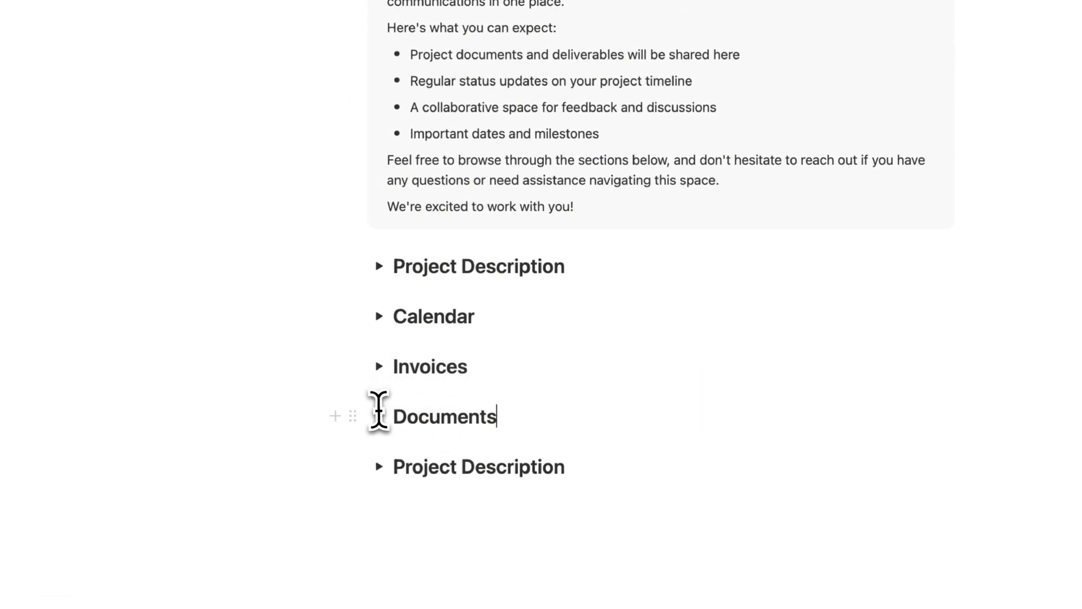
click(380, 416)
triple_click(426, 446)
key(BackSpace)
text(/embed)
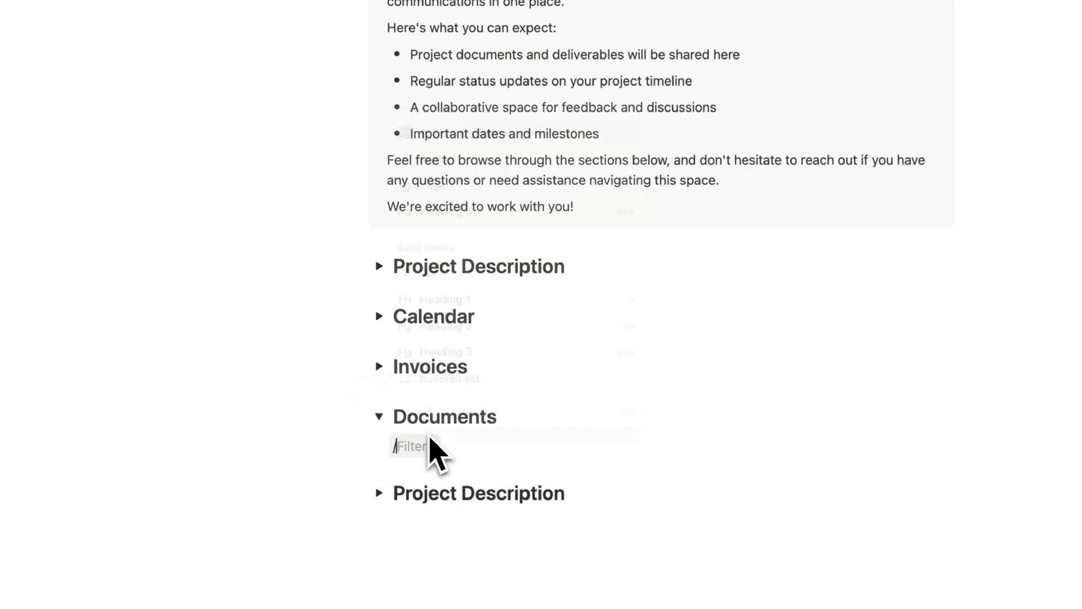
click(496, 127)
click(491, 513)
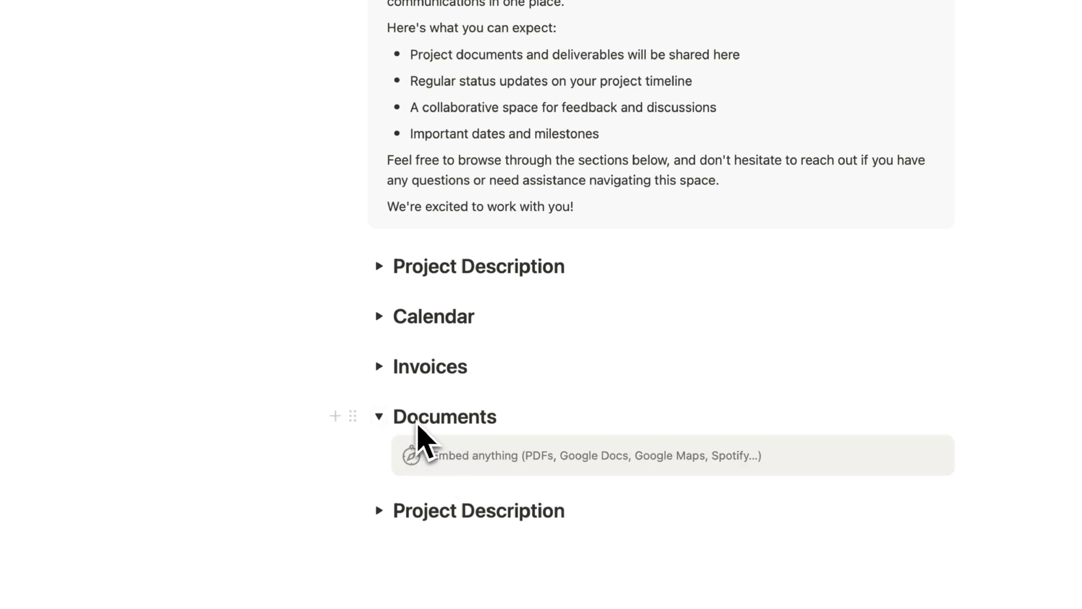
click(379, 416)
Rename the last Project Description toggle as "Notes" and delete the sample text inside it.
triple_click(464, 466)
key(BackSpace)
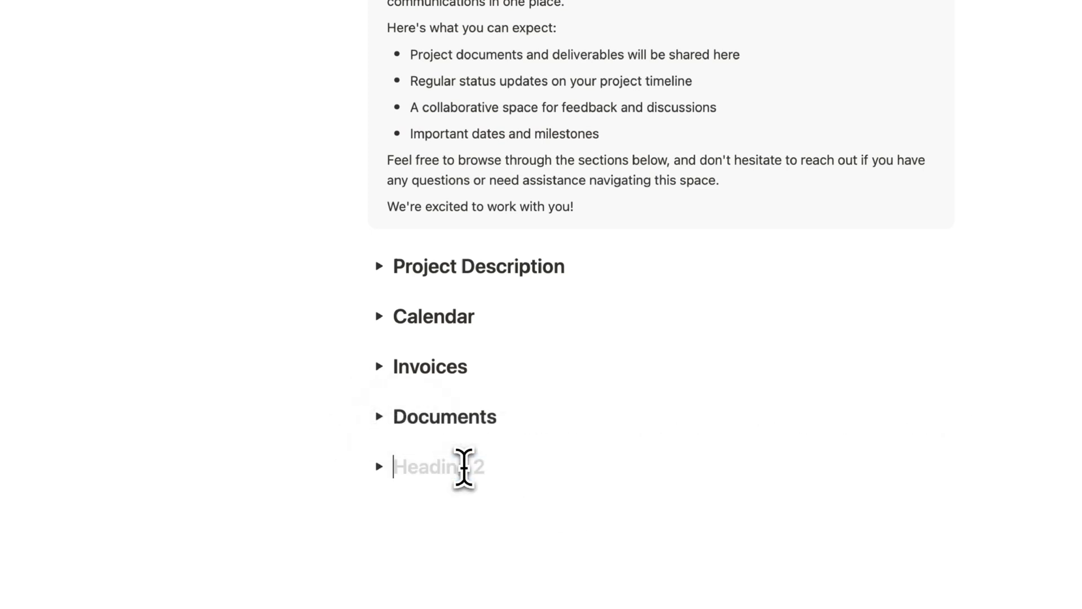
click(380, 466)
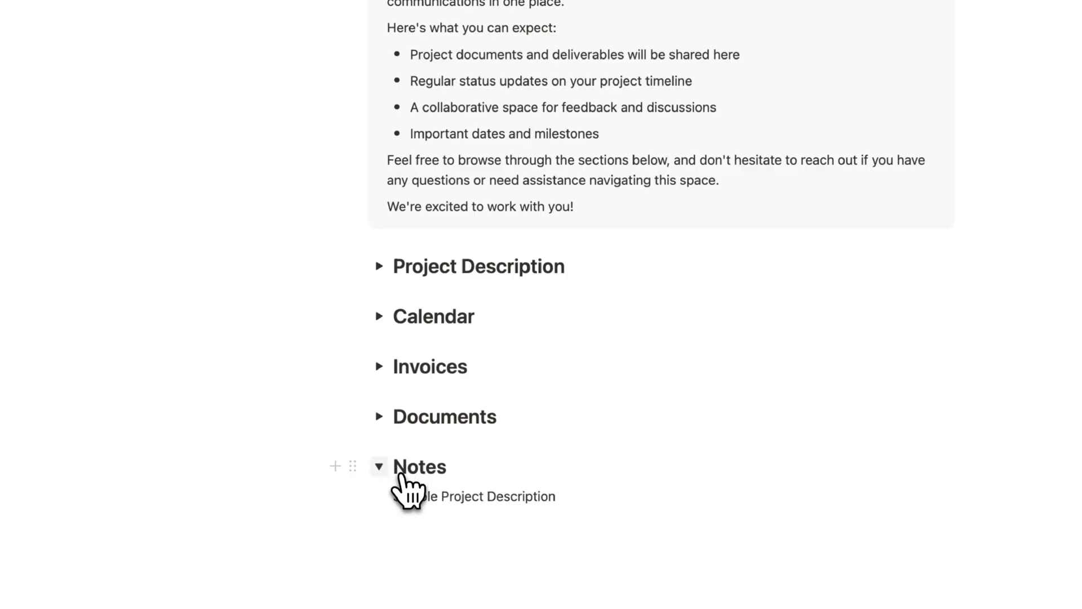
triple_click(416, 496)
key(BackSpace)
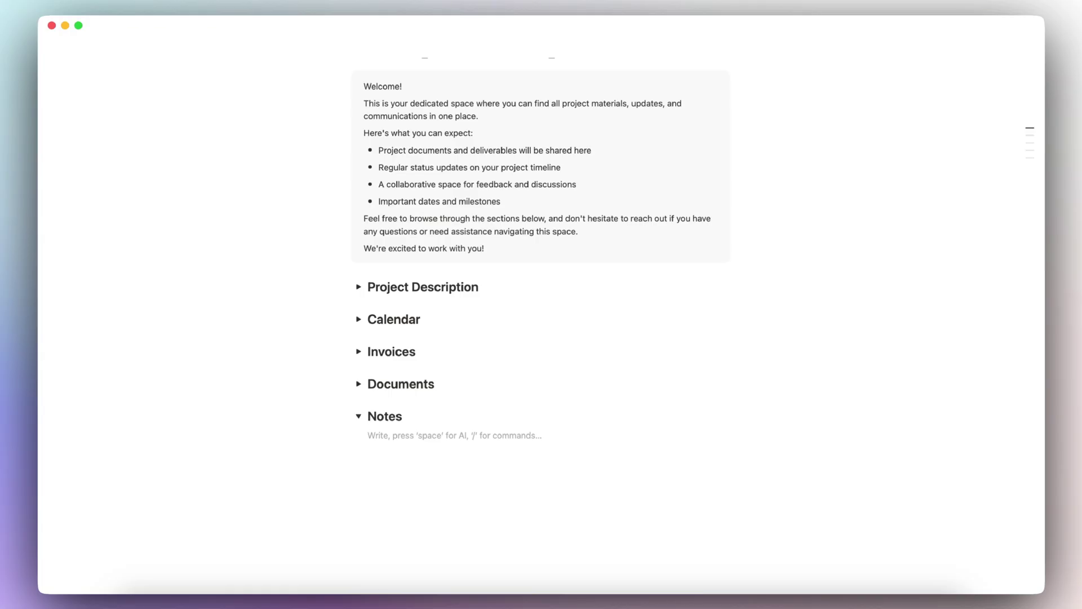
Insert a table view of a new empty database in the Notes toggle, name the database and hide its title.
click(406, 440)
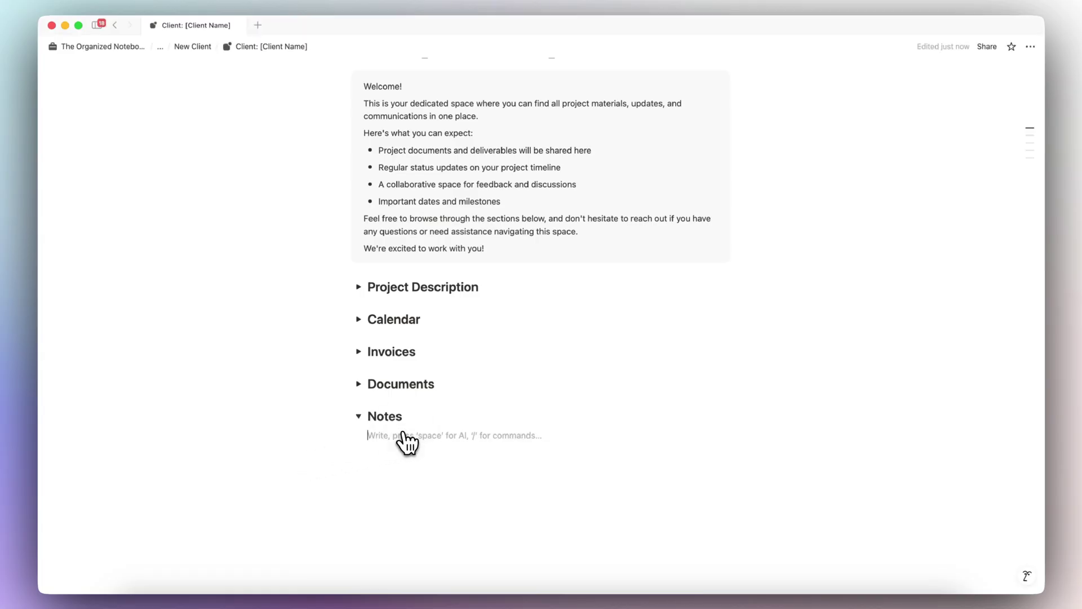
text(/table)
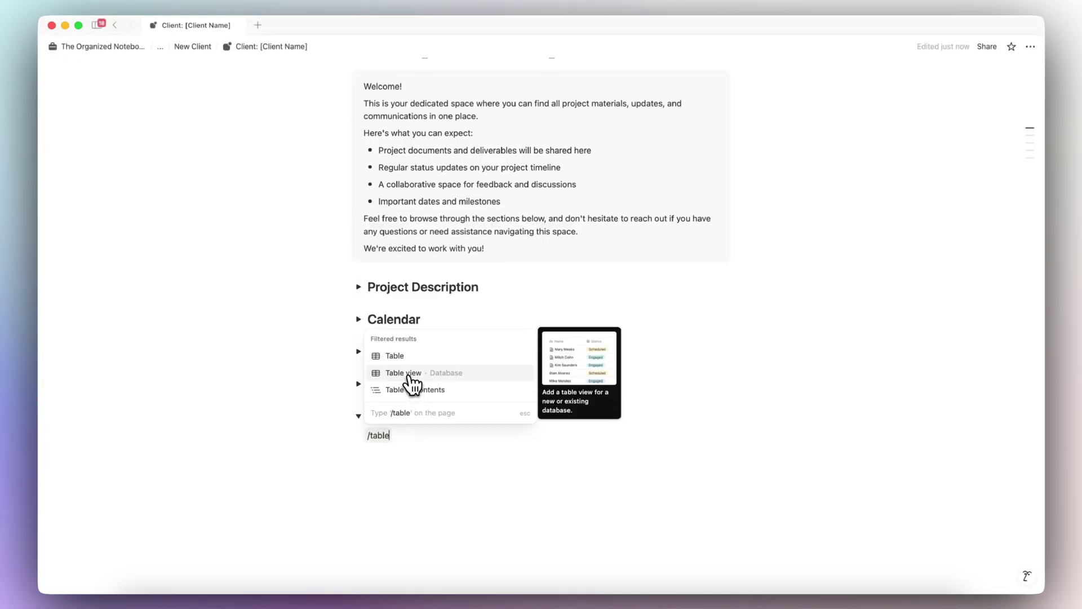
click(407, 374)
click(840, 50)
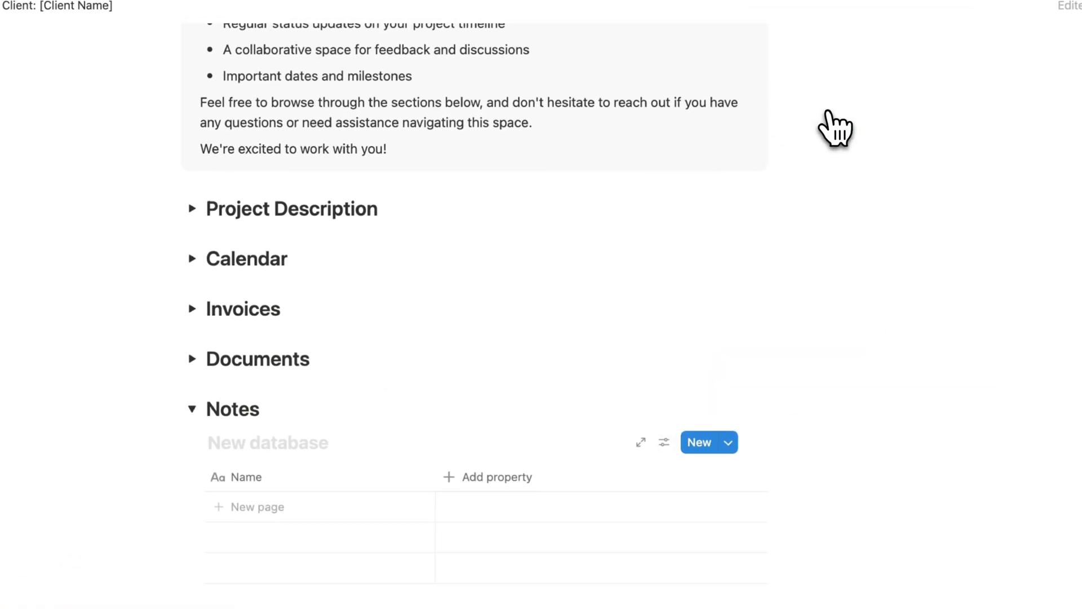
text(N)
click(289, 444)
click(347, 551)
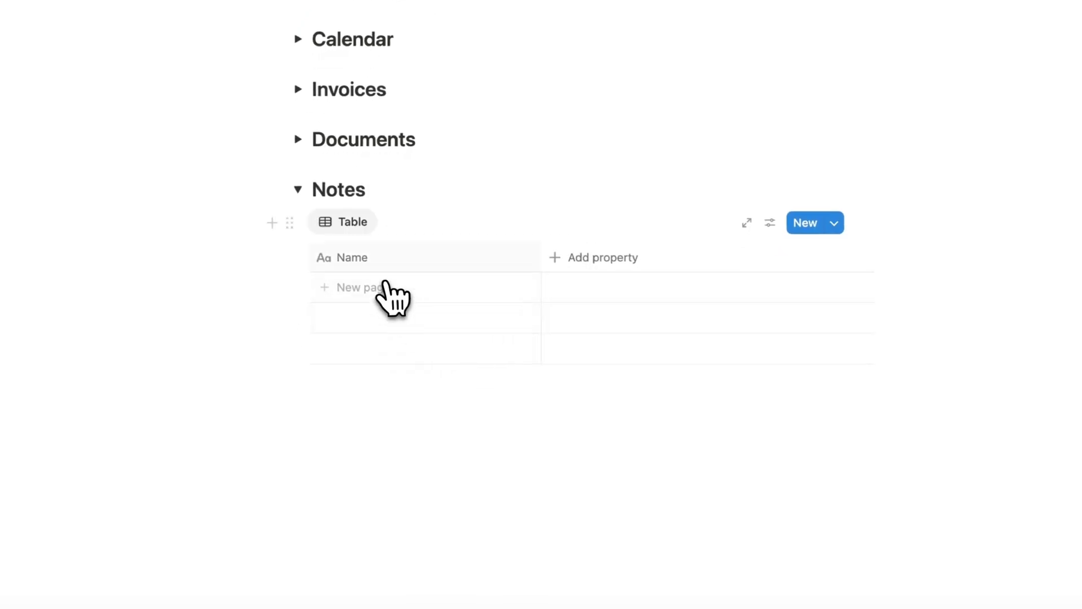
Add a Date property and a blank page to the table in the Notes toggle, and collapse the toggle.
click(592, 257)
click(615, 303)
text(da)
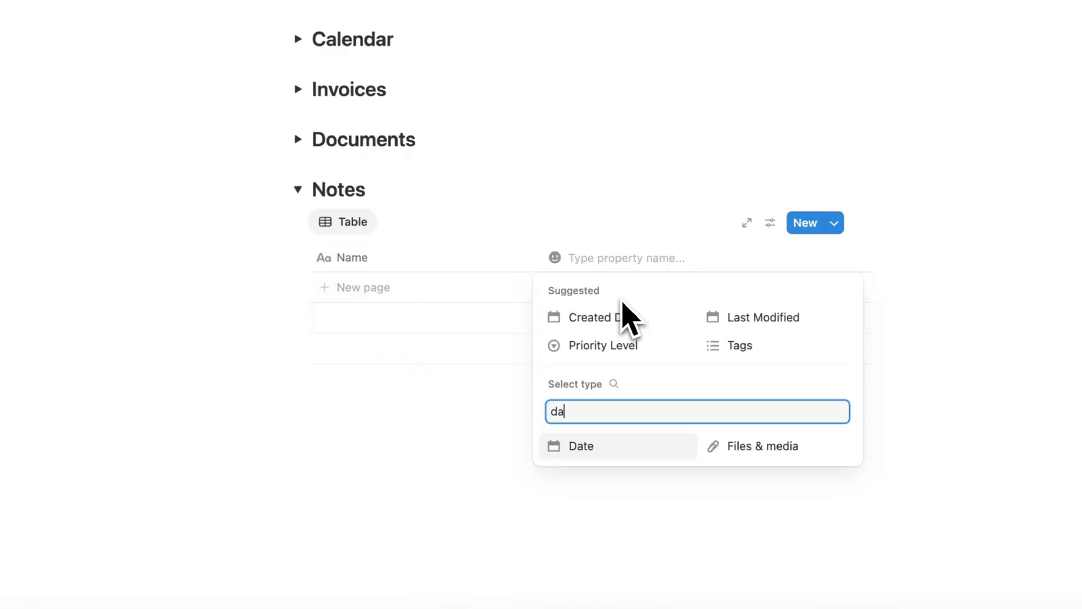
click(625, 449)
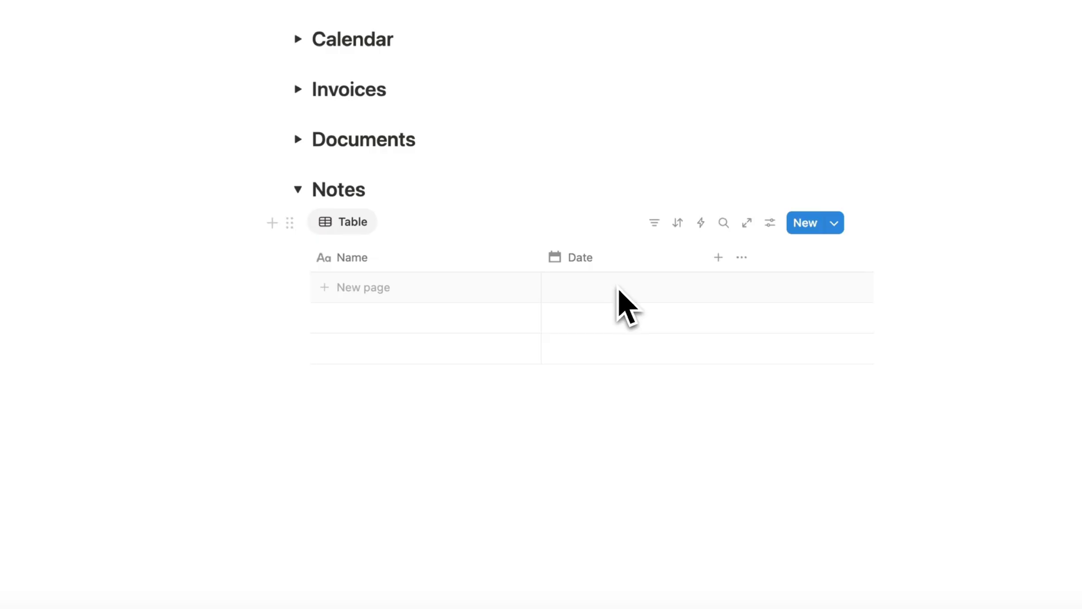
click(430, 295)
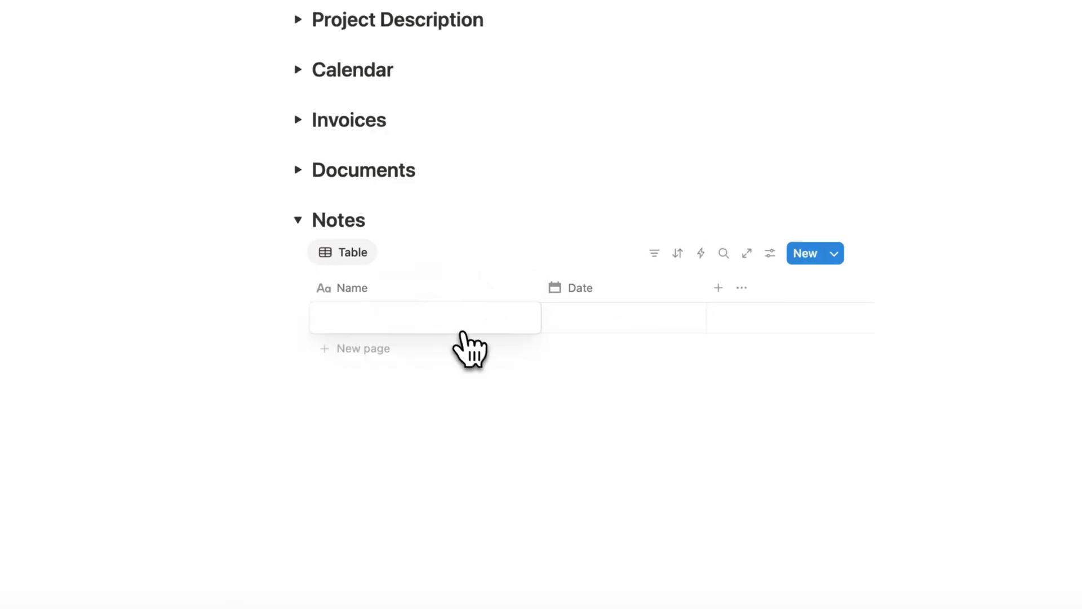
scroll(297, 336, up, 2)
click(297, 336)
Delete the sample entry on July 24 from the calendar inside the Calendar toggle.
scroll(297, 336, up, 6)
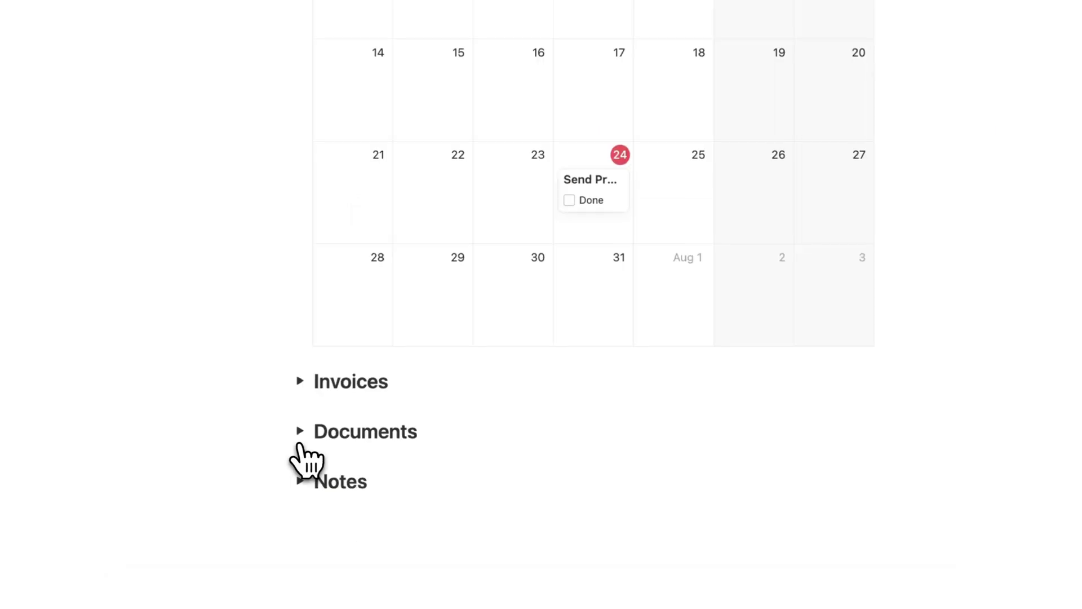
right_click(618, 198)
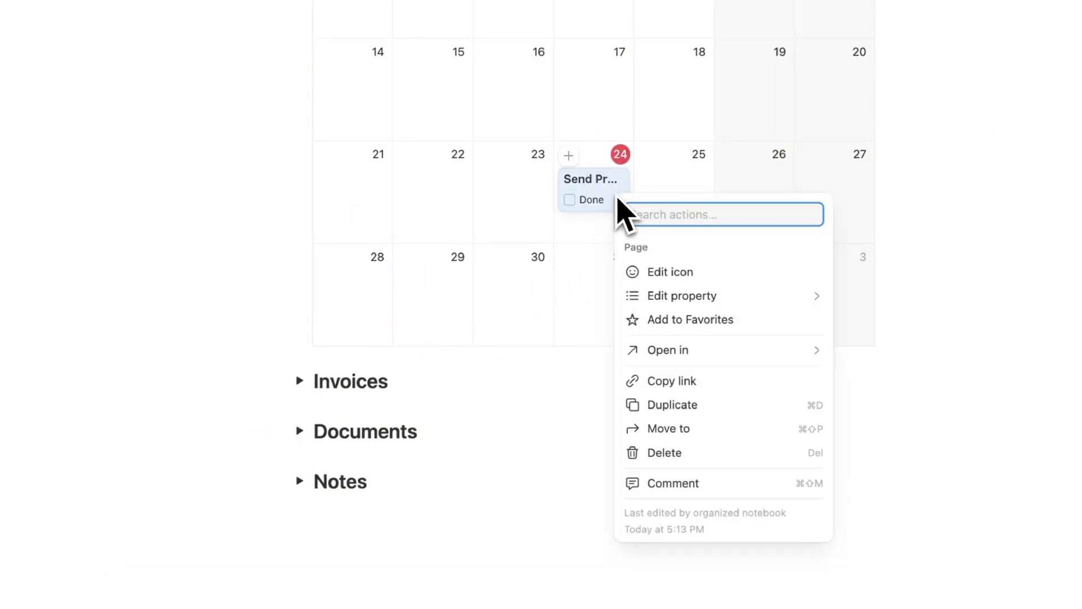
click(705, 453)
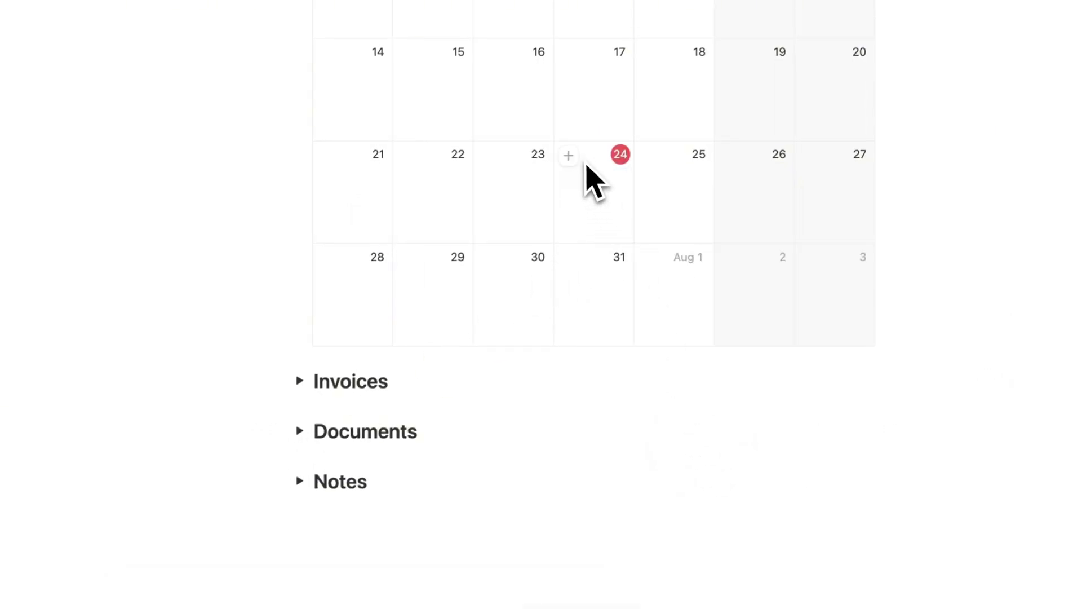
Collapse the Notes and Calendar toggles so every section of the portal page is closed.
click(300, 483)
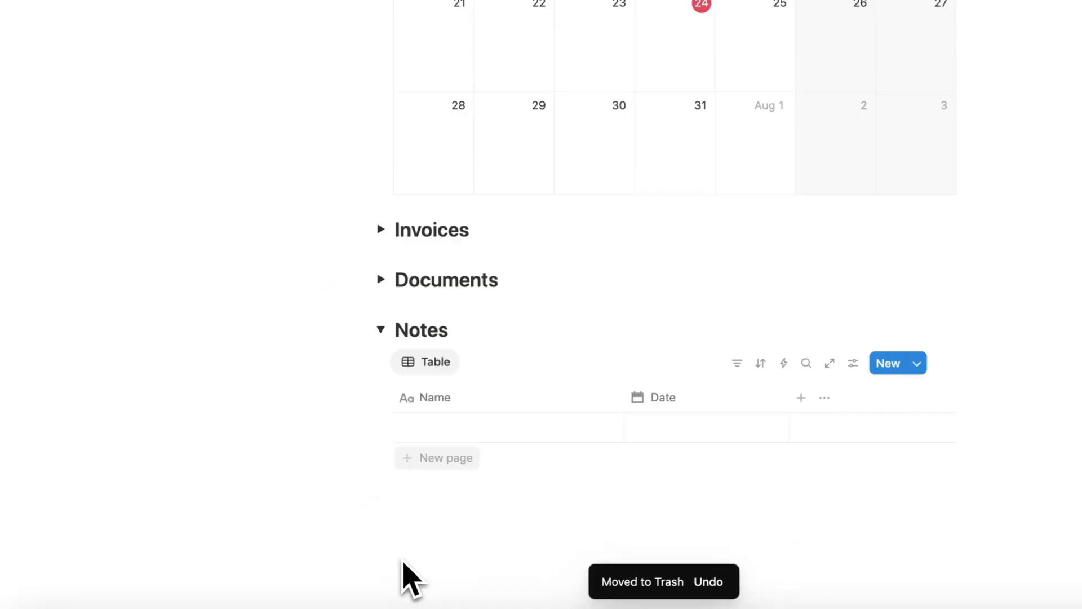
click(394, 410)
scroll(398, 435, up, 10)
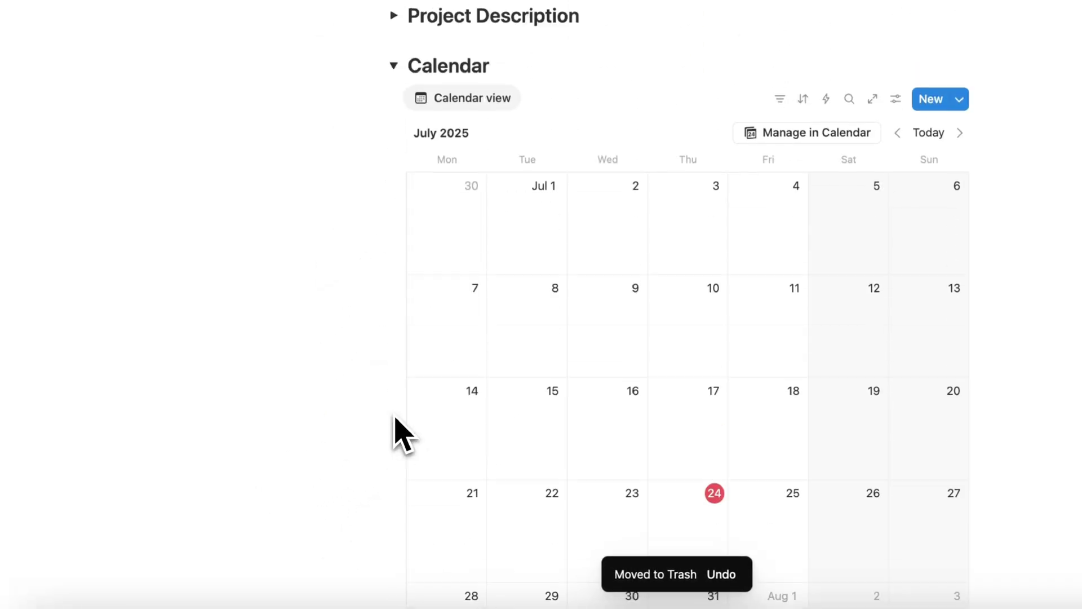
click(393, 120)
scroll(424, 191, up, 5)
scroll(402, 191, down, 5)
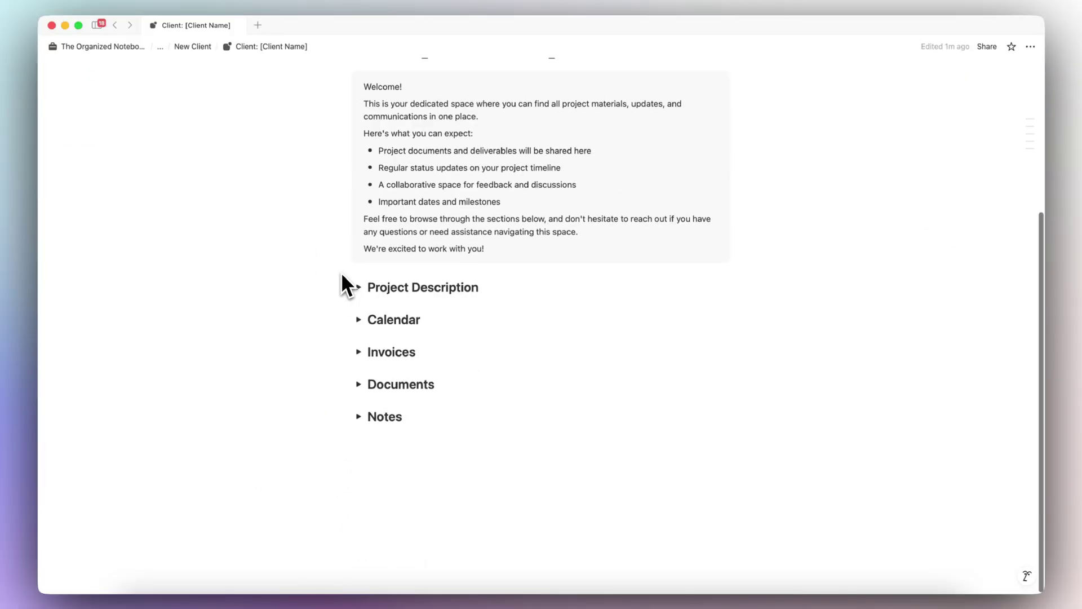
scroll(401, 192, up, 5)
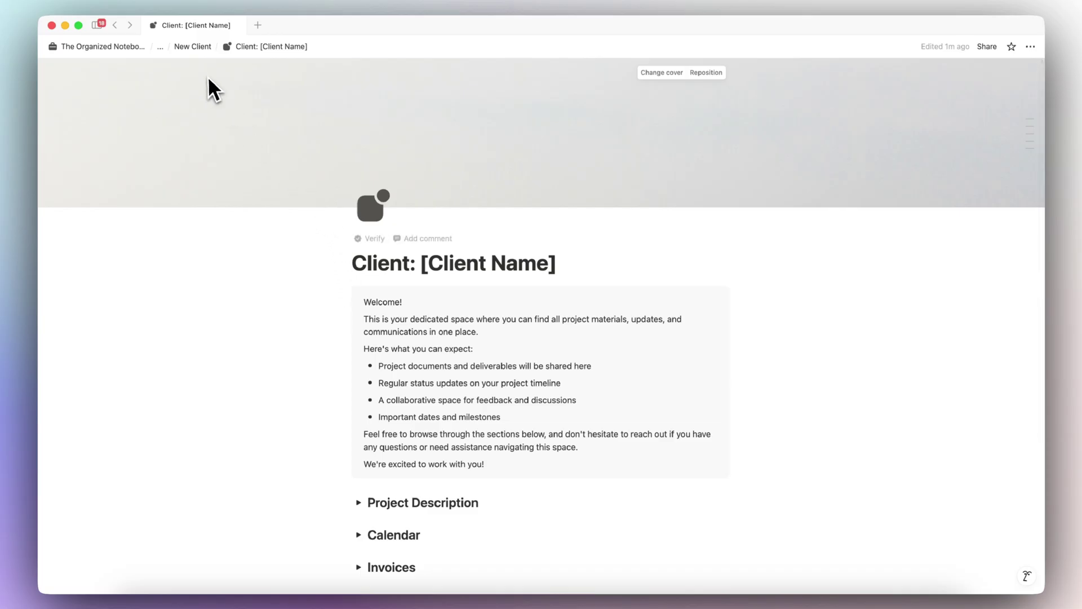
Return to the Clients database and set the New Client template as default for all views in "Clients".
click(193, 47)
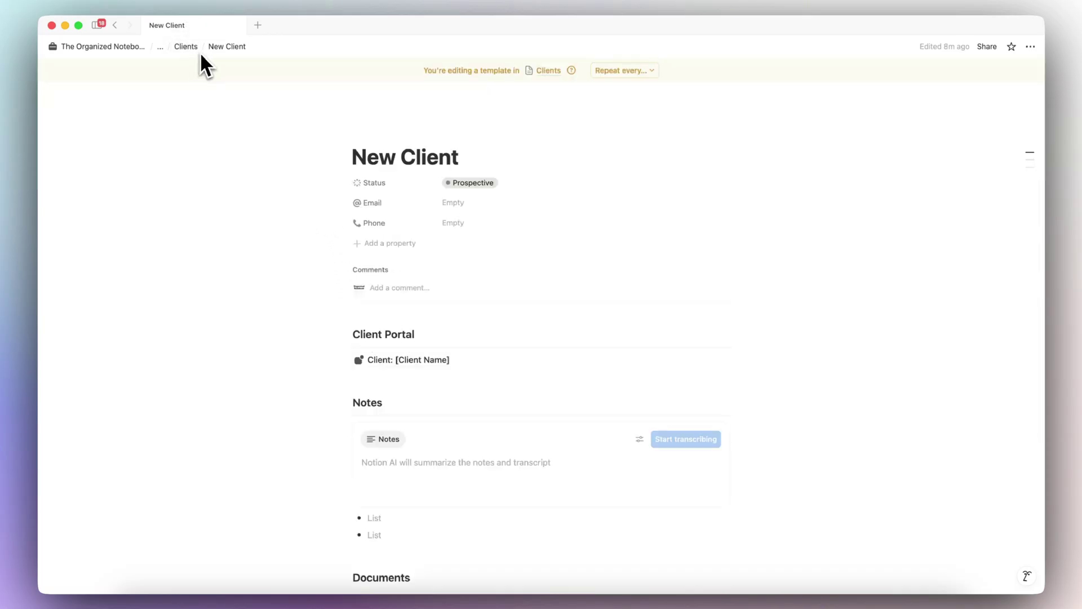
click(186, 47)
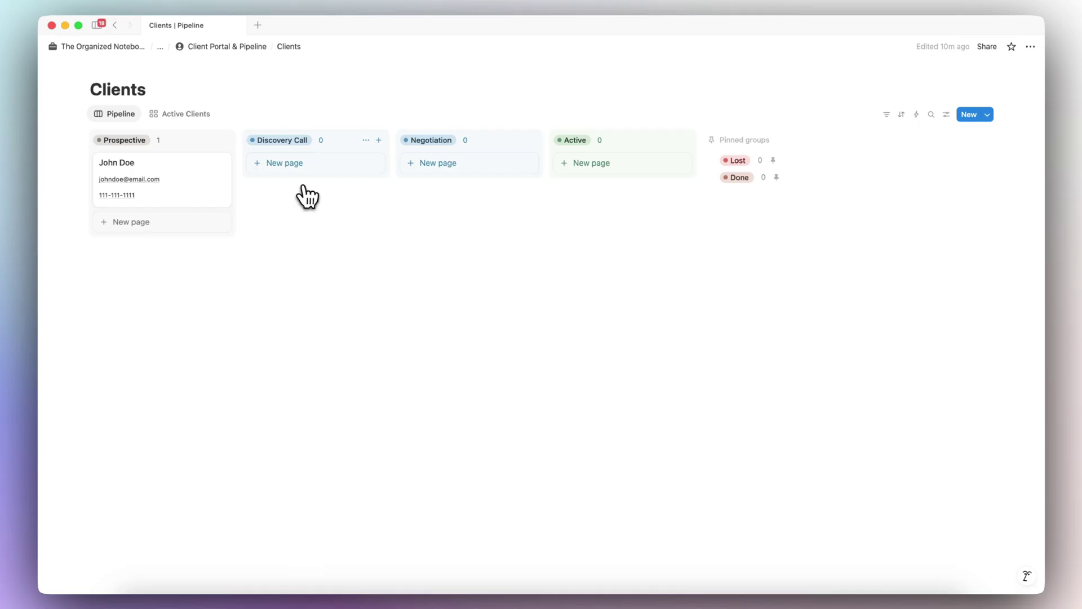
click(988, 114)
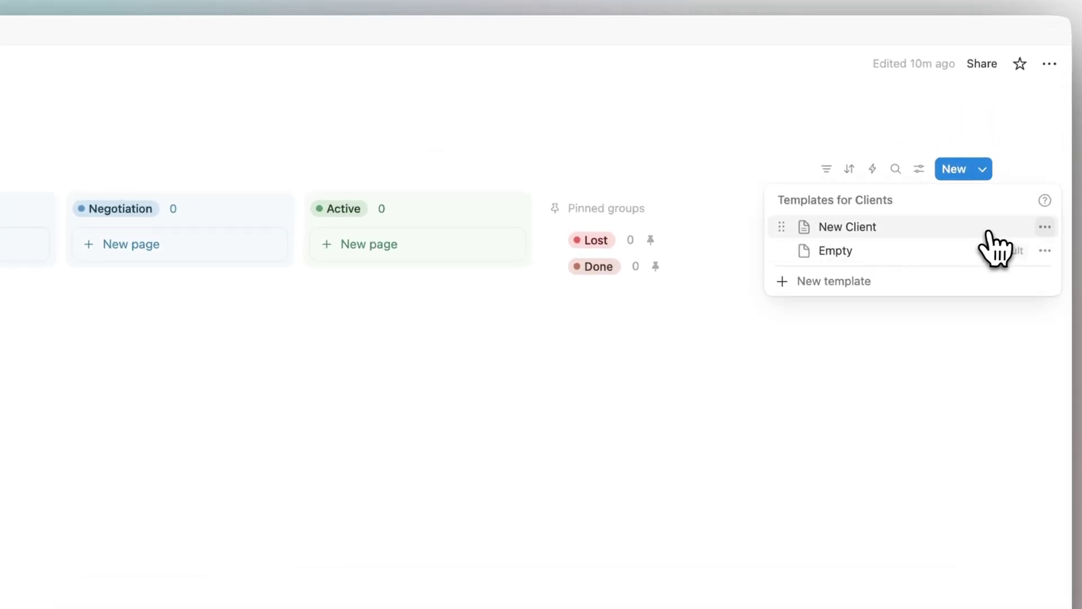
click(1046, 227)
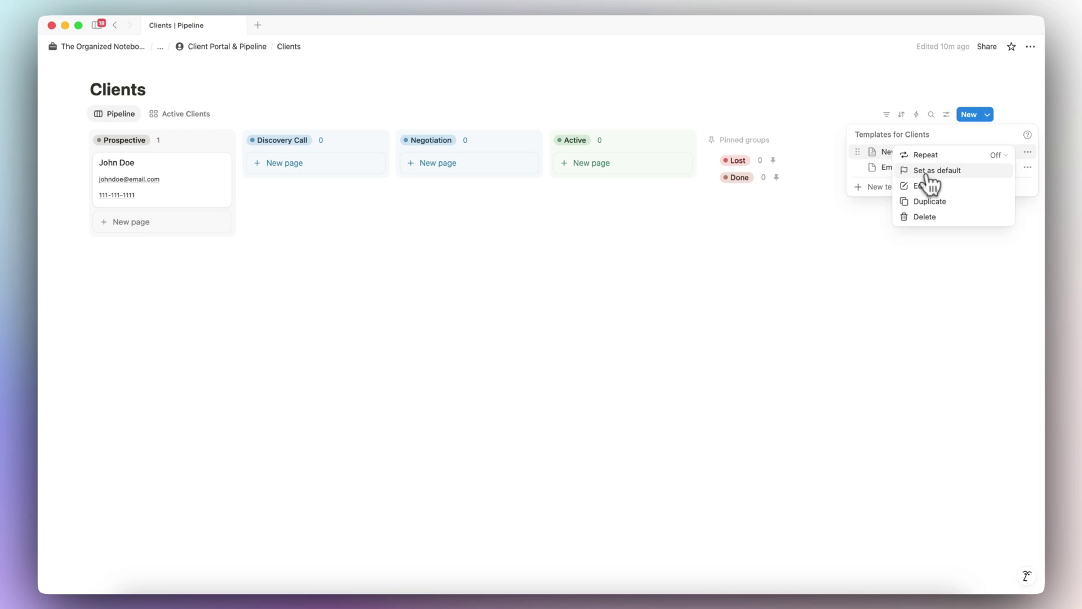
click(936, 170)
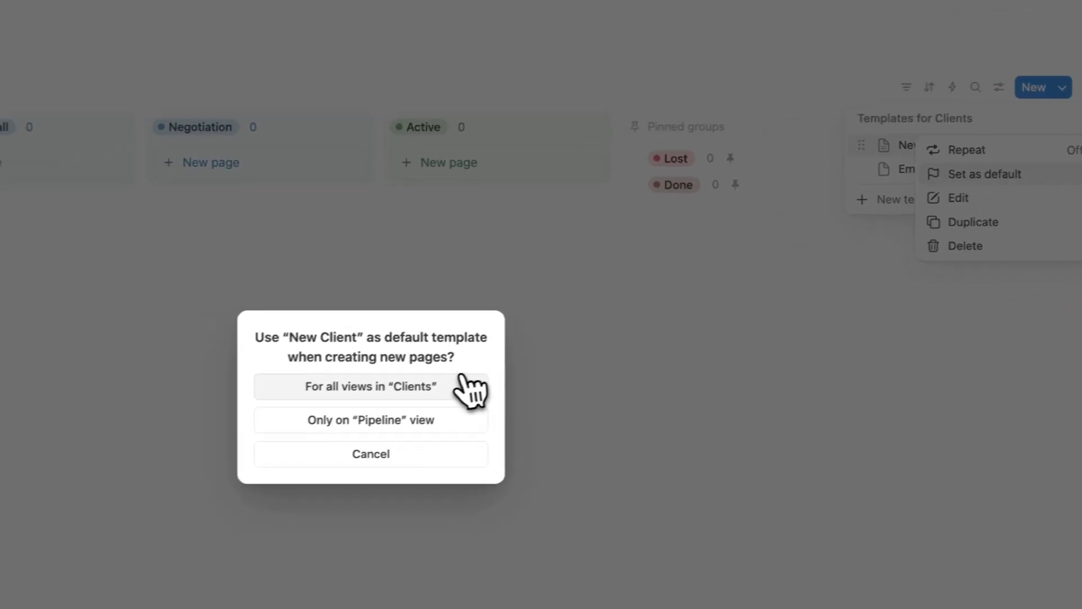
click(463, 385)
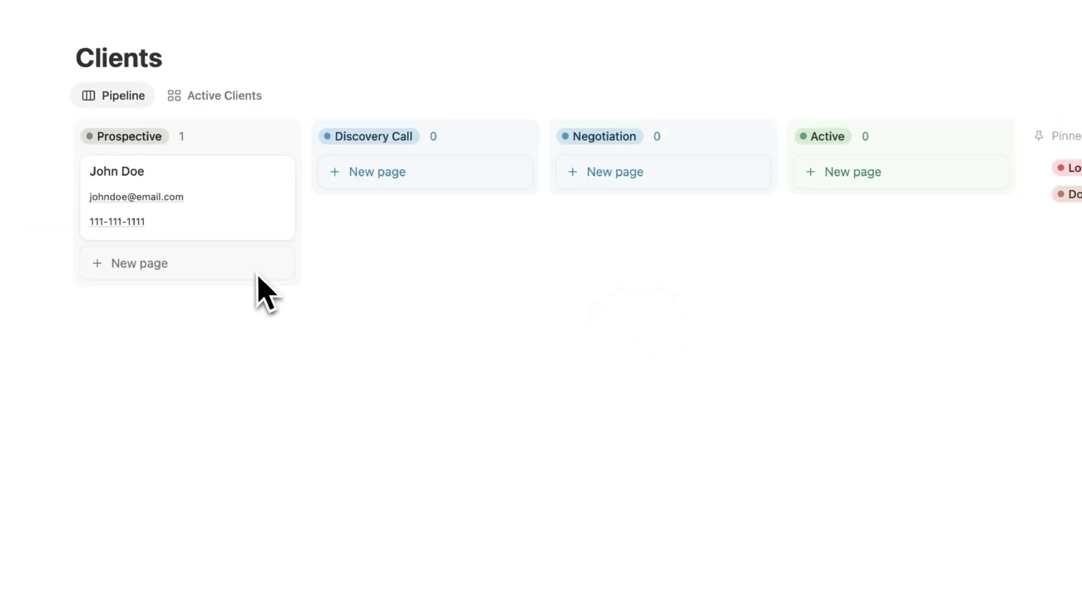
Create a page from the default template in the Prospective group of the Pipeline board and open it.
click(158, 269)
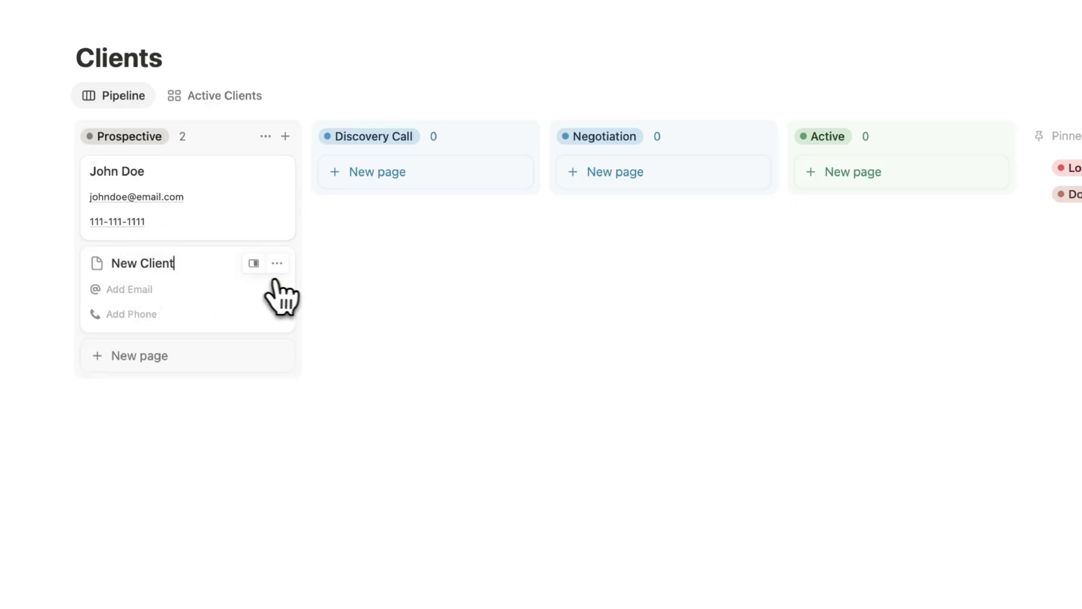
click(399, 289)
click(203, 281)
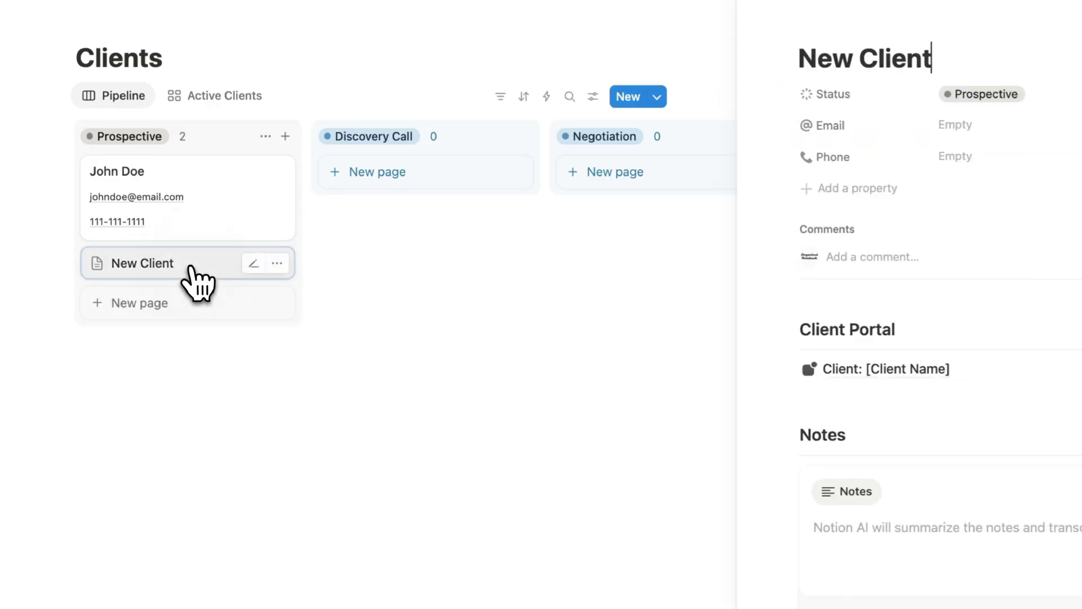
Examine the new page's notes and documents sections and the toggles of its Client: [Client Name] portal page, and return to the board.
scroll(626, 338, down, 2)
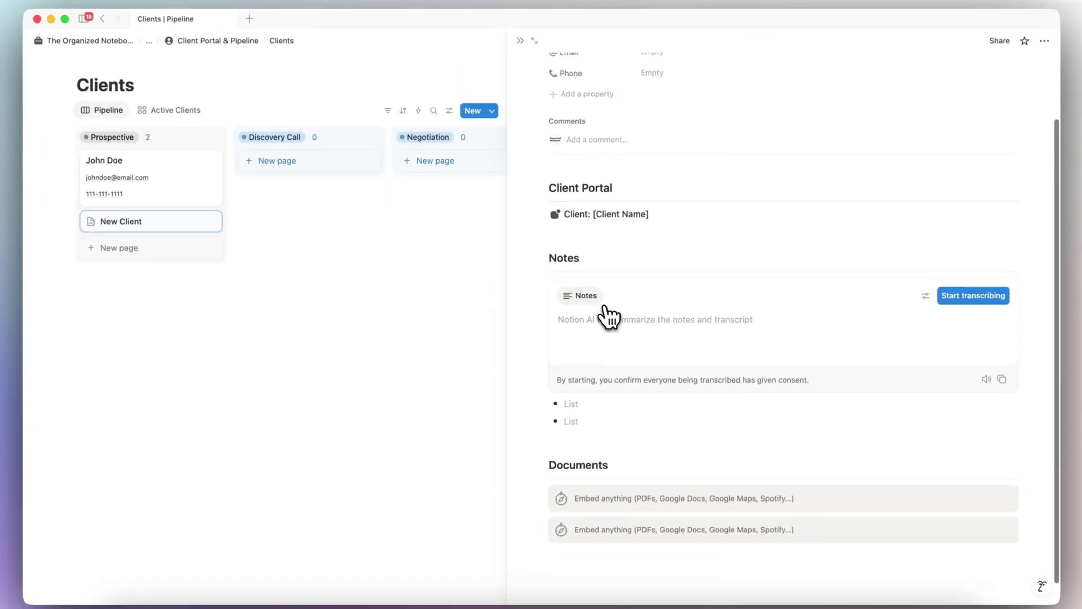
scroll(654, 355, down, 2)
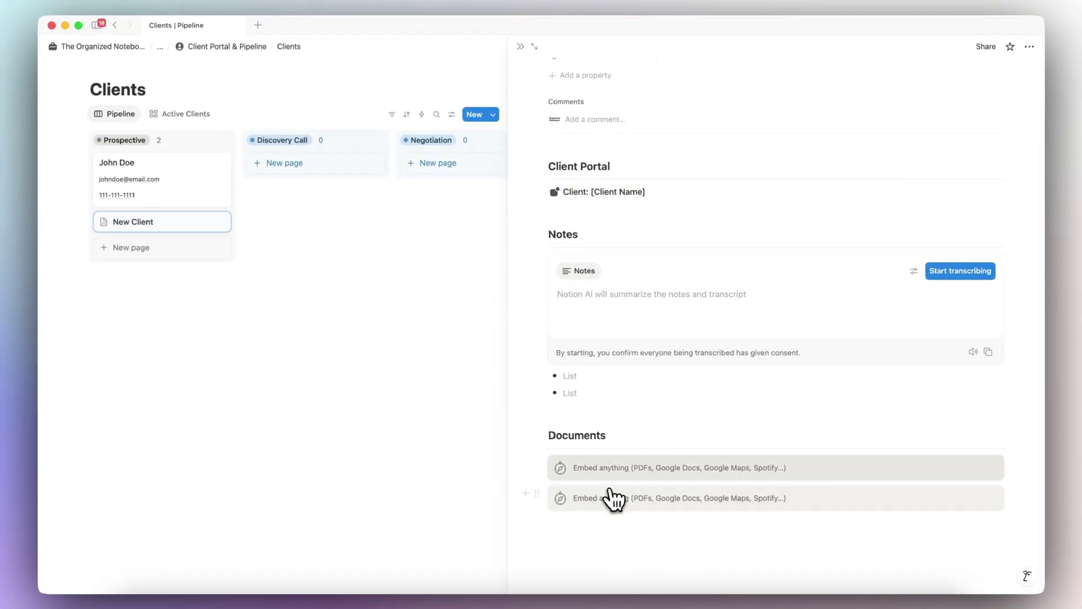
scroll(606, 496, up, 3)
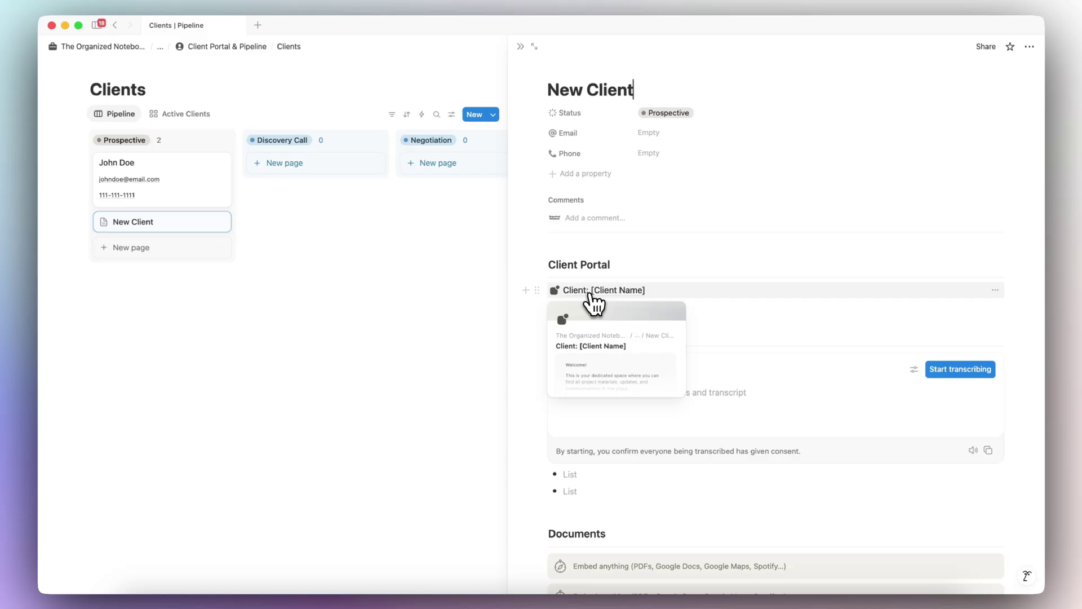
click(590, 291)
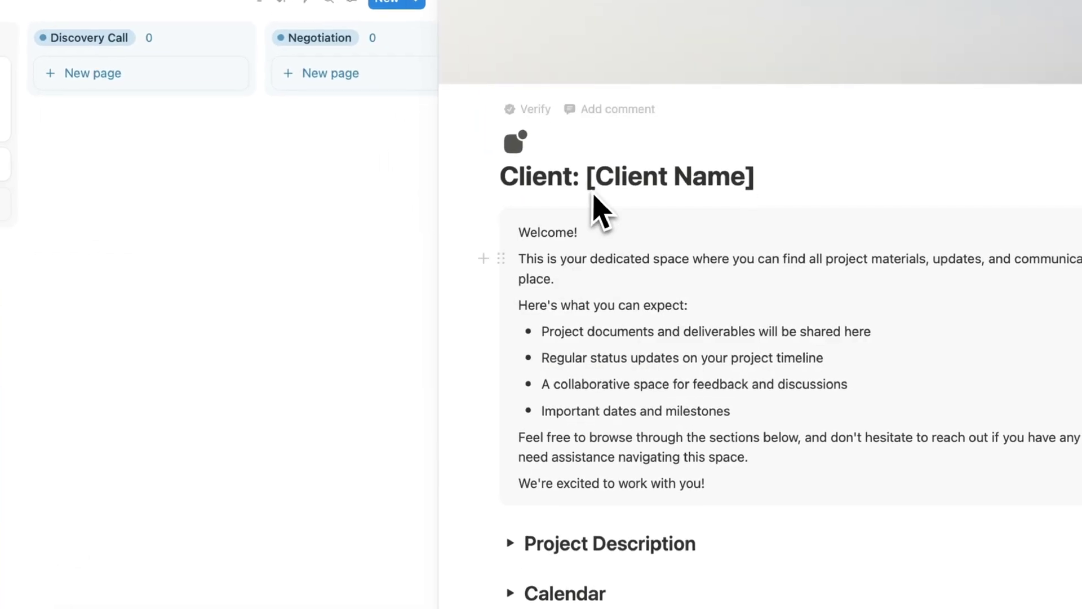
click(510, 475)
scroll(513, 506, down, 4)
scroll(547, 446, down, 2)
scroll(549, 395, up, 5)
click(543, 357)
scroll(544, 370, up, 4)
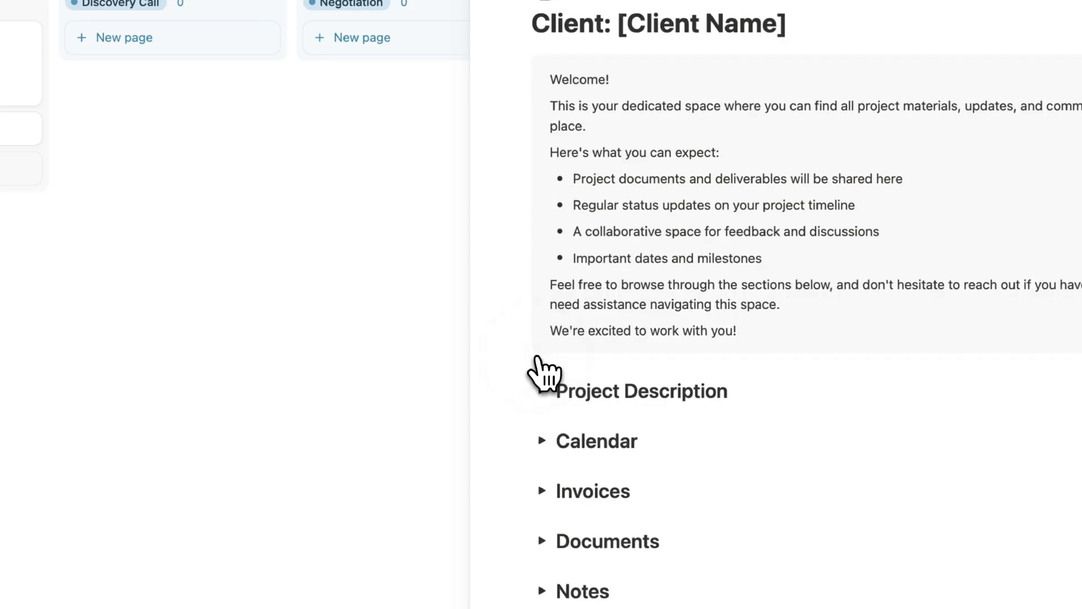
click(600, 34)
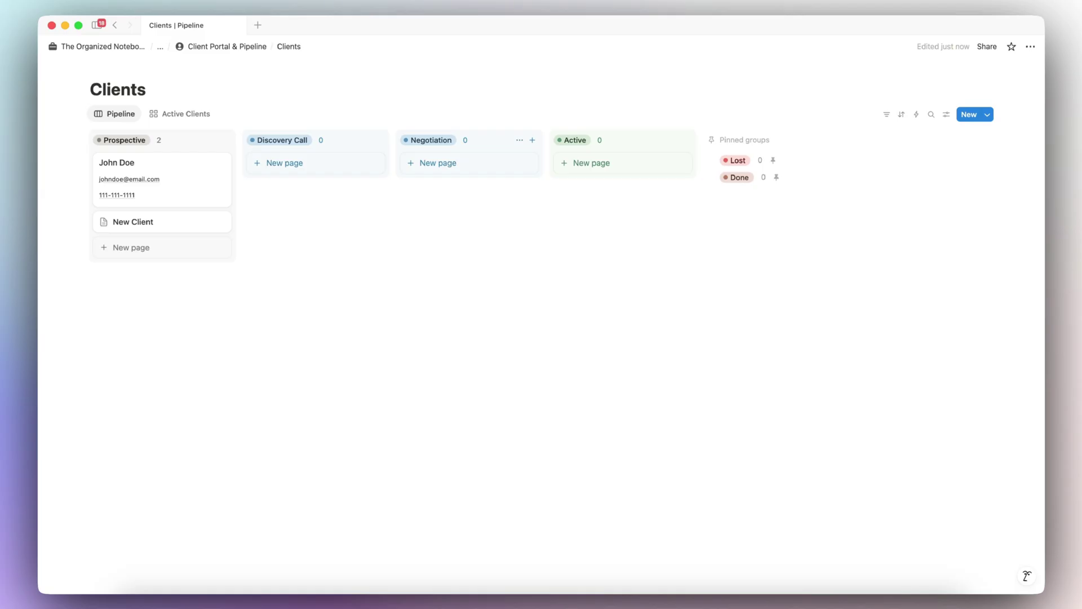
Look at the options available for the New Client template in the Clients database and close them.
click(987, 114)
click(1028, 152)
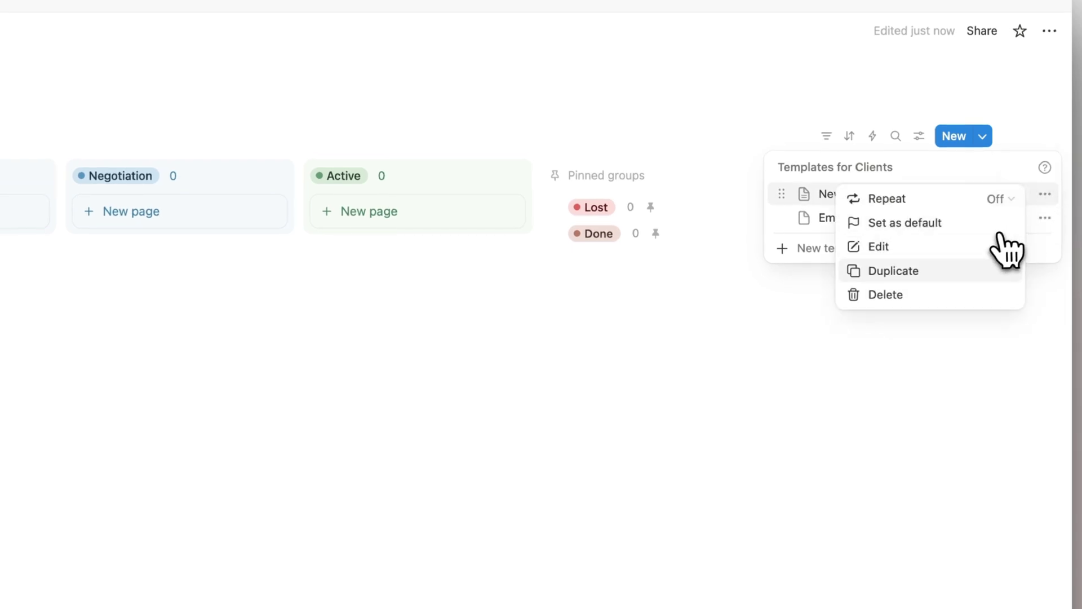
click(536, 373)
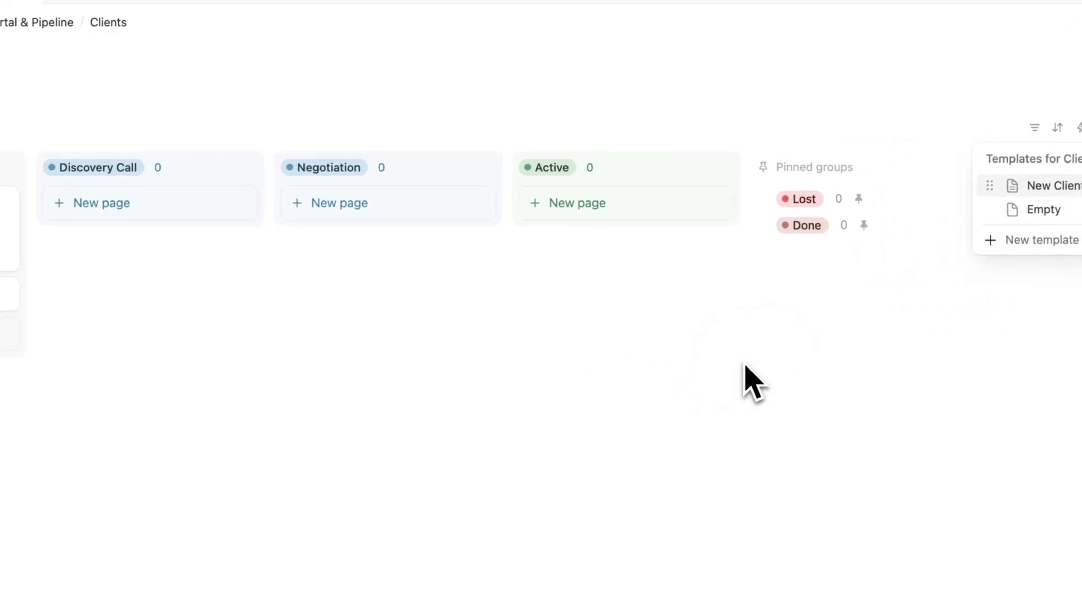
click(626, 365)
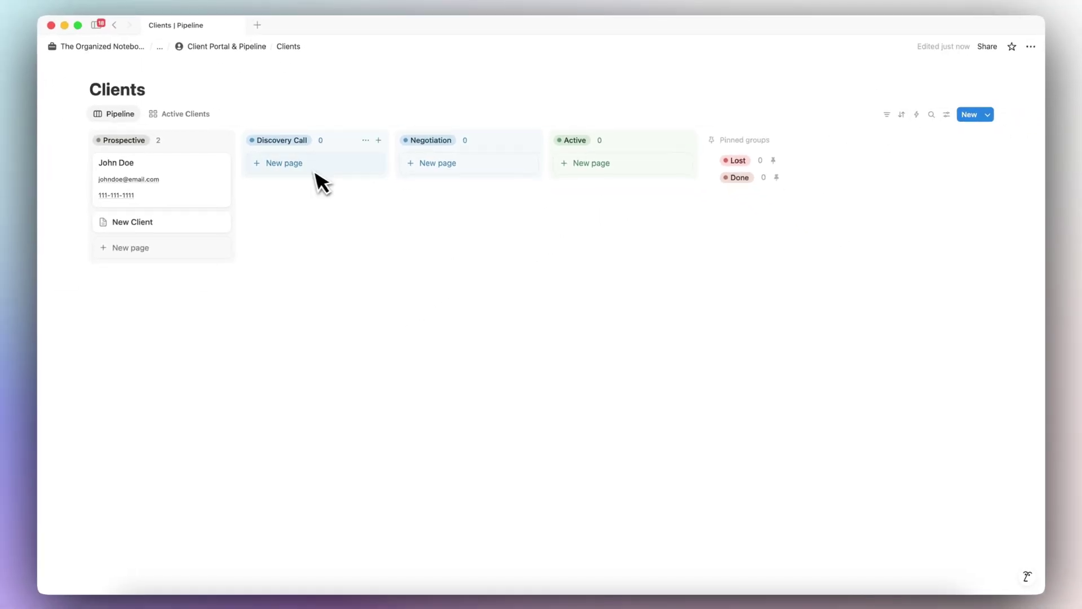
View the New Client card, close it and return to the Client Portal & Pipeline page.
click(184, 223)
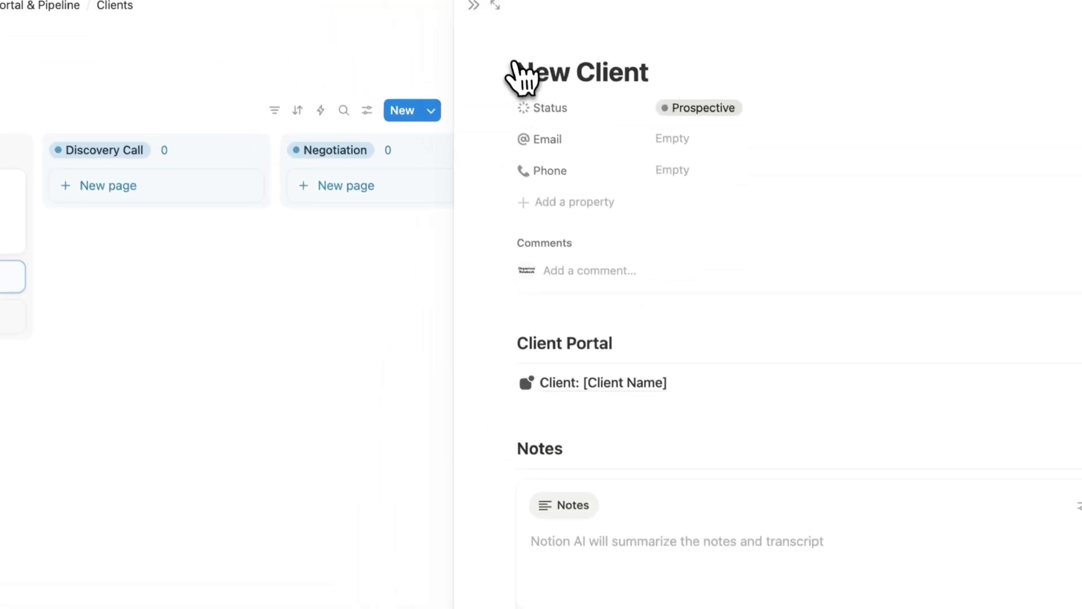
key(Escape)
key(Escape)
click(367, 503)
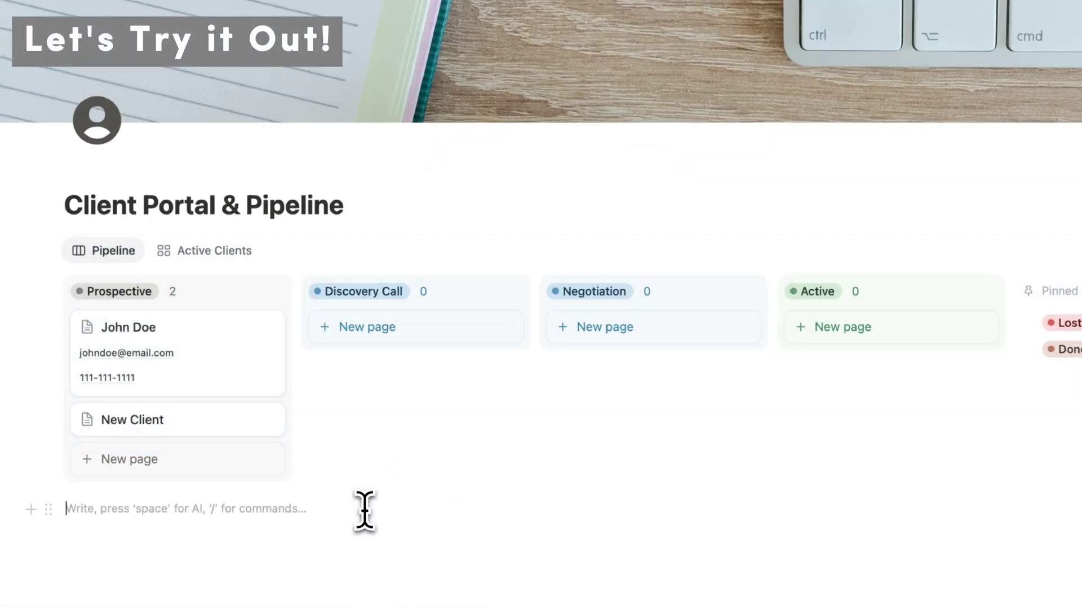
click(342, 205)
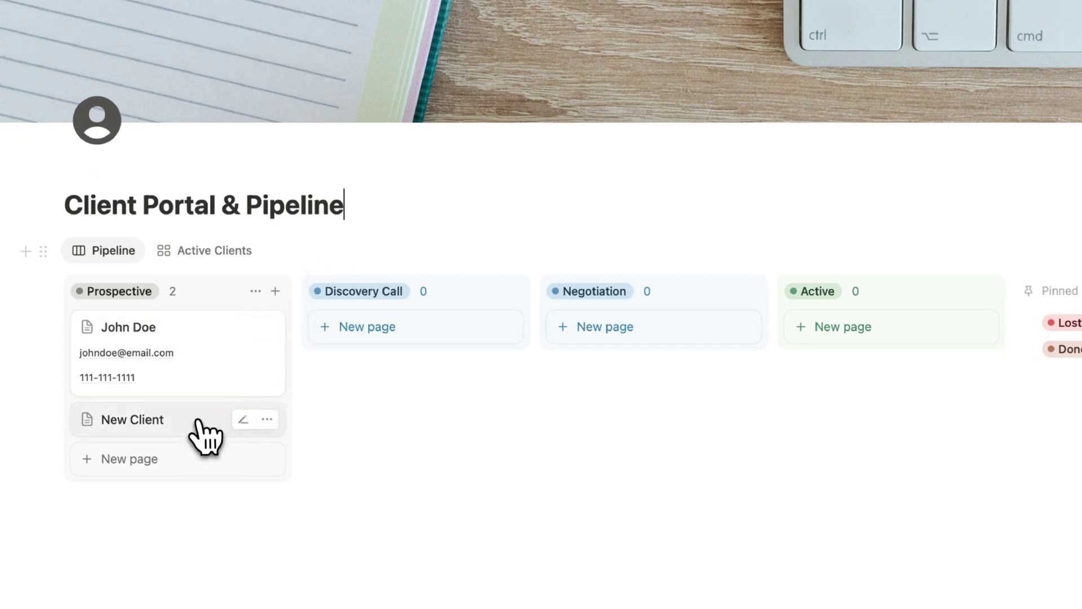
Open the New Client card in the Prospective group and replace its title with the client's full name.
click(195, 440)
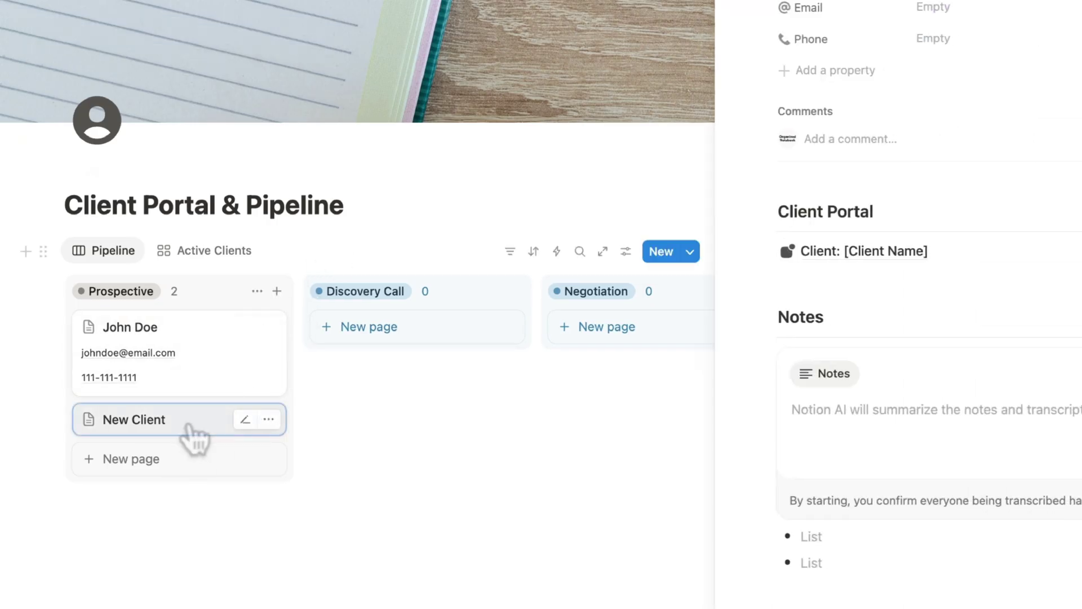
triple_click(812, 0)
key(BackSpace)
text(Jane Smith)
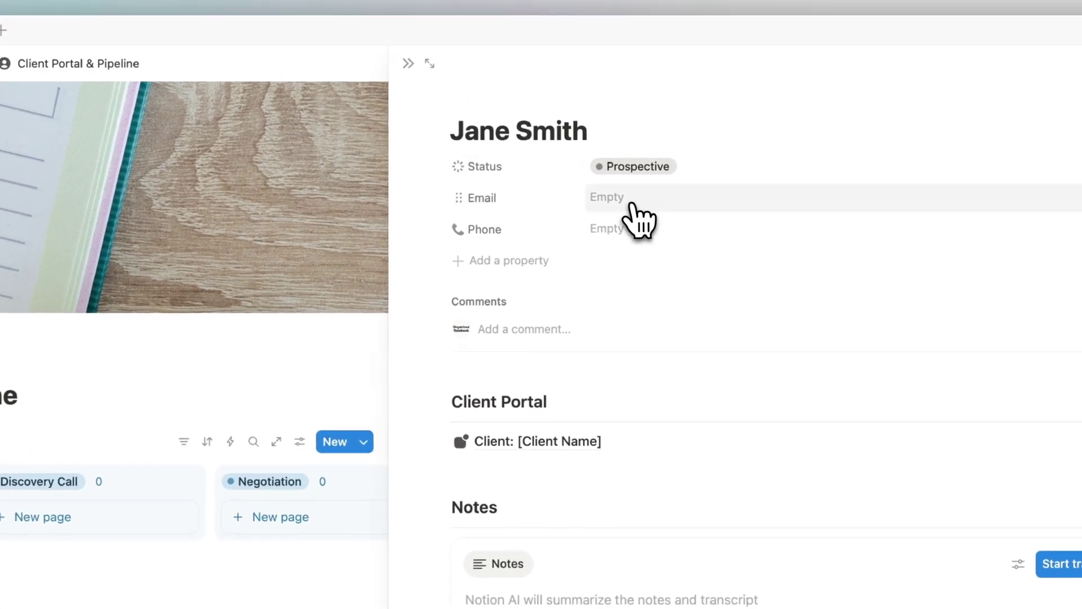
Fill in the client's email address and a placeholder phone number on the client page.
click(632, 204)
key(super+v)
click(638, 229)
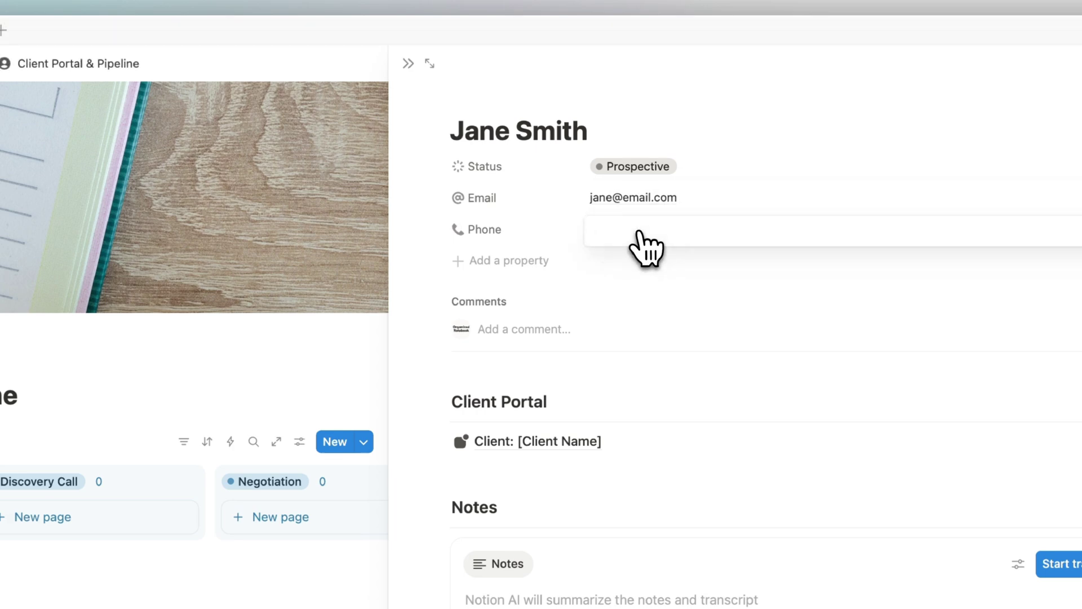
text(xxx-xxx-xx)
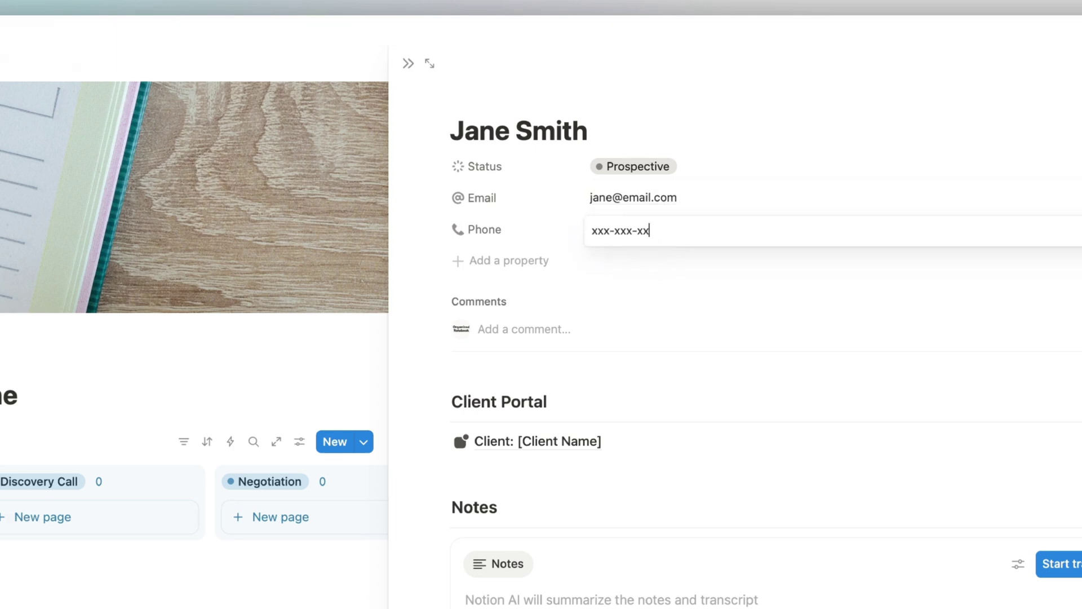
key(Return)
scroll(598, 232, down, 3)
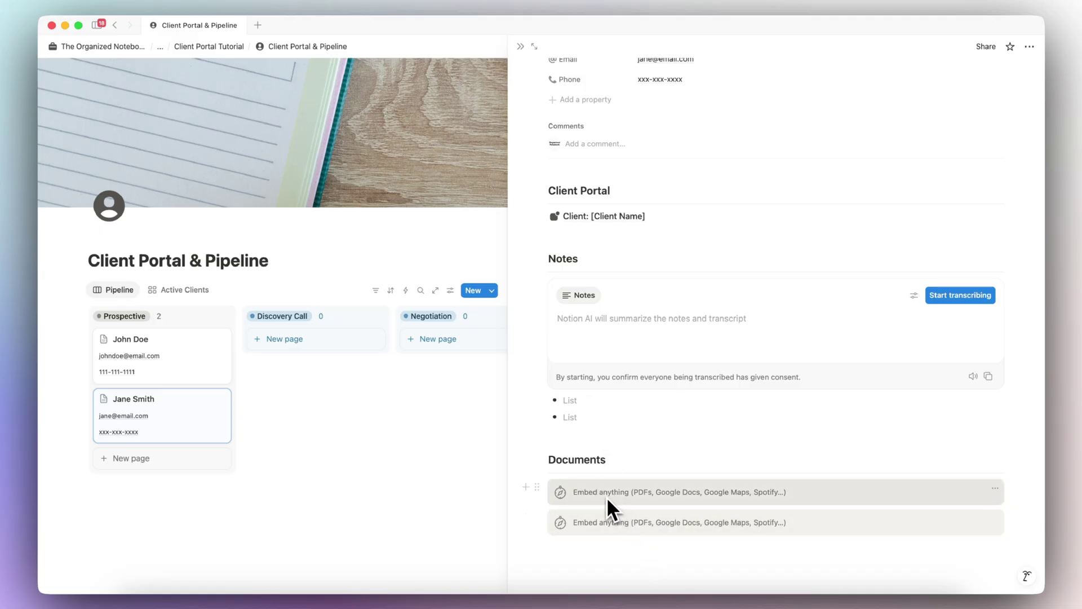
Close the new client's page and move the client's card from Prospective to Discovery Call and on to Negotiation.
scroll(607, 496, up, 3)
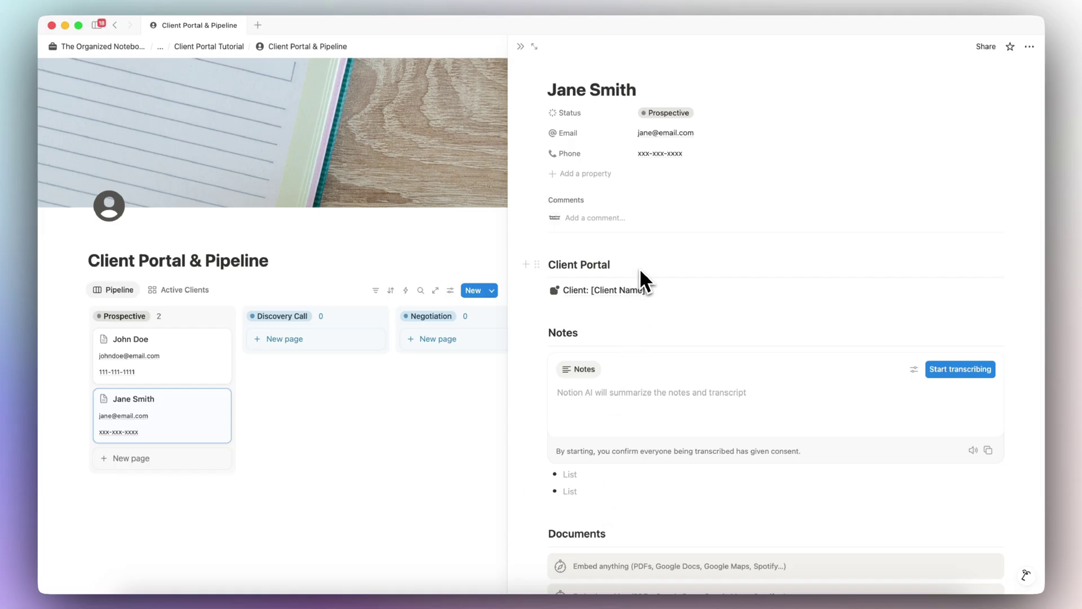
drag(194, 434, 346, 354)
key(Escape)
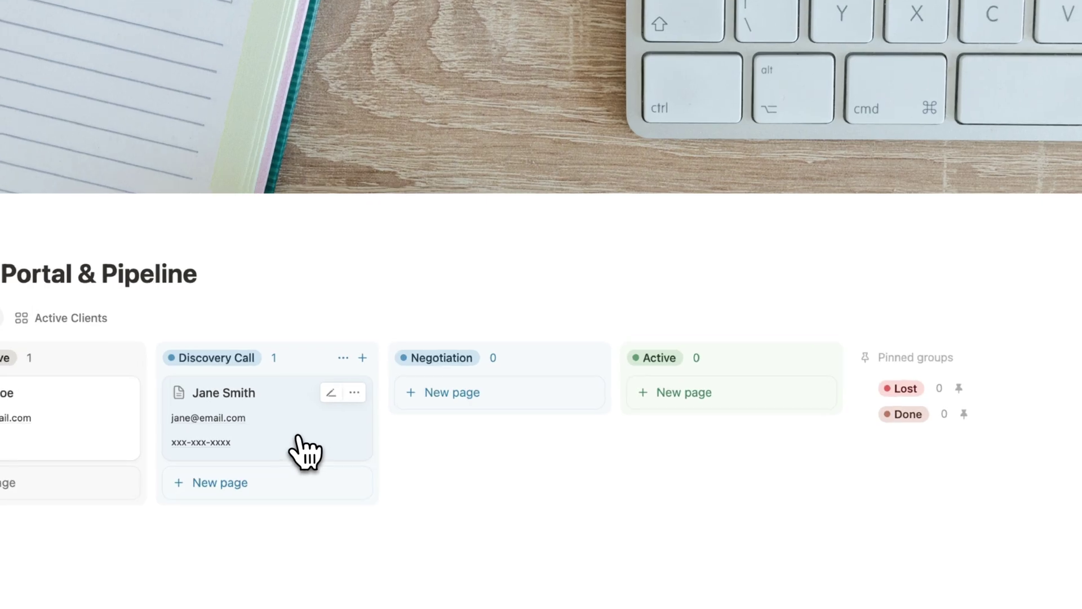
drag(304, 451, 525, 474)
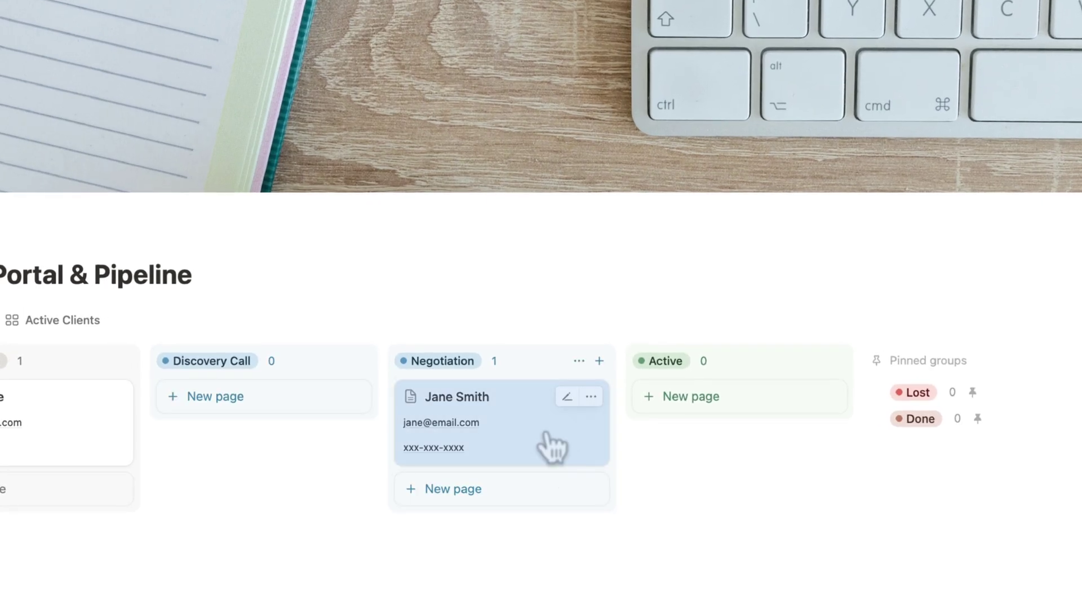
Open the portal page from the client's Negotiation card in full-page view and replace [Client Name] in its title with the client's full name.
click(479, 428)
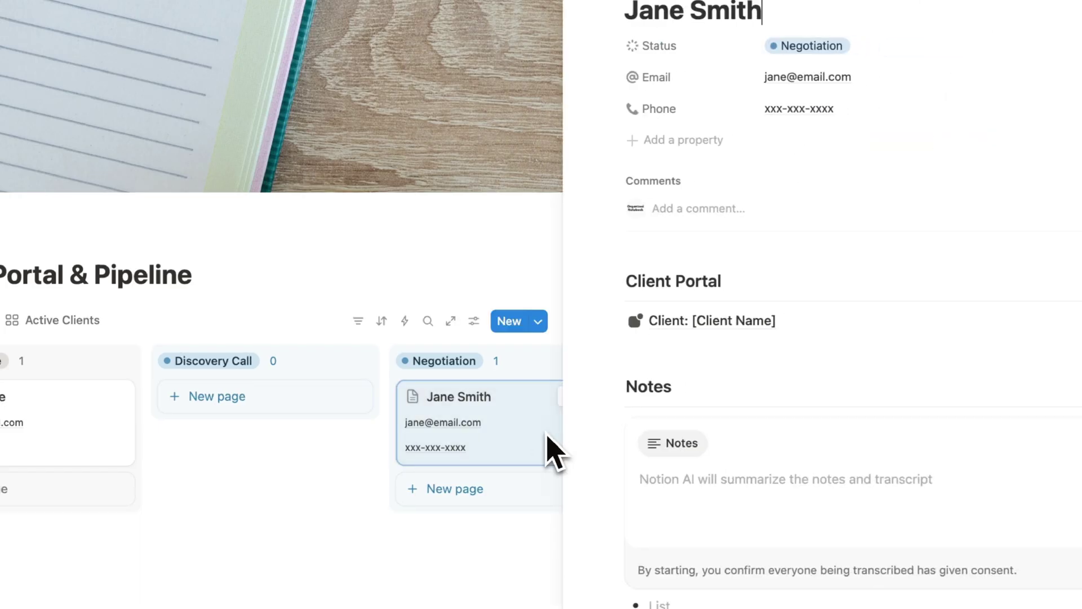
click(706, 323)
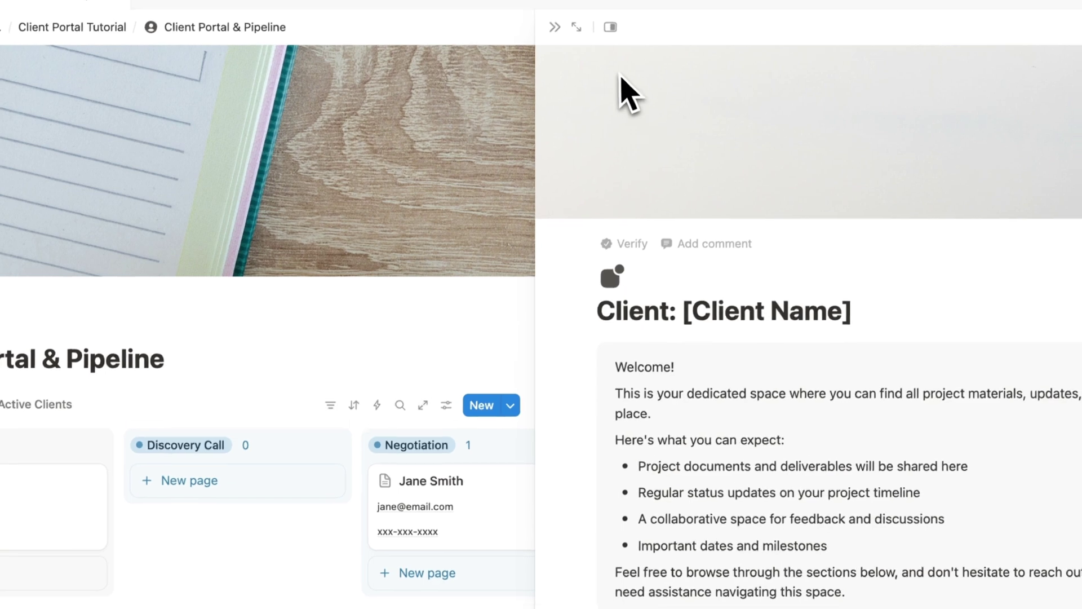
click(568, 52)
drag(393, 393, 655, 397)
key(BackSpace)
Examine the contents of the portal page's Project Description, Calendar, Invoices, Documents and Notes toggle sections, collapsing them again.
scroll(656, 398, down, 10)
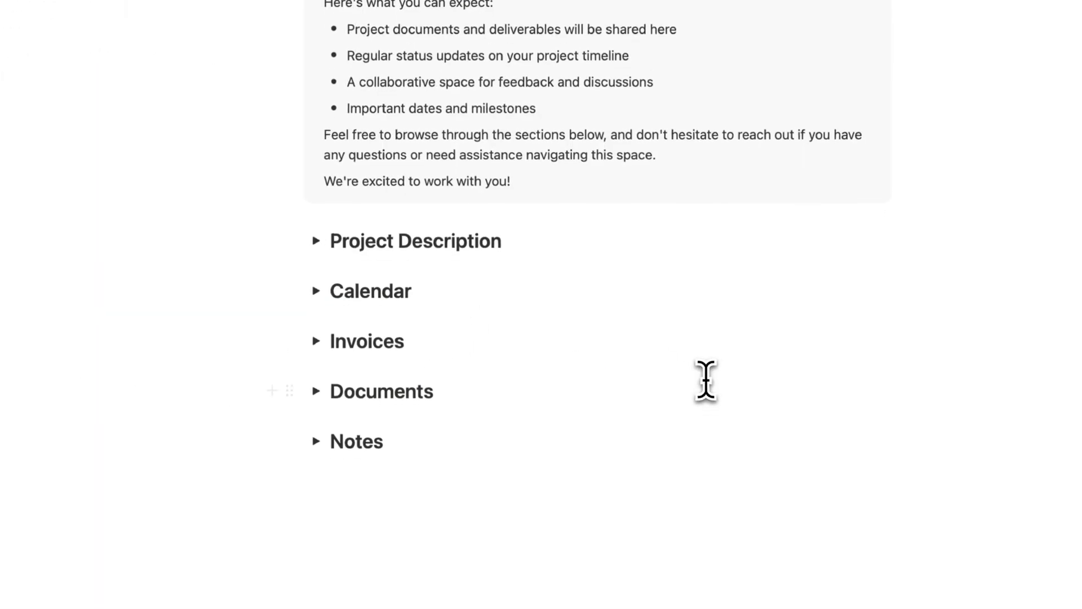
click(315, 237)
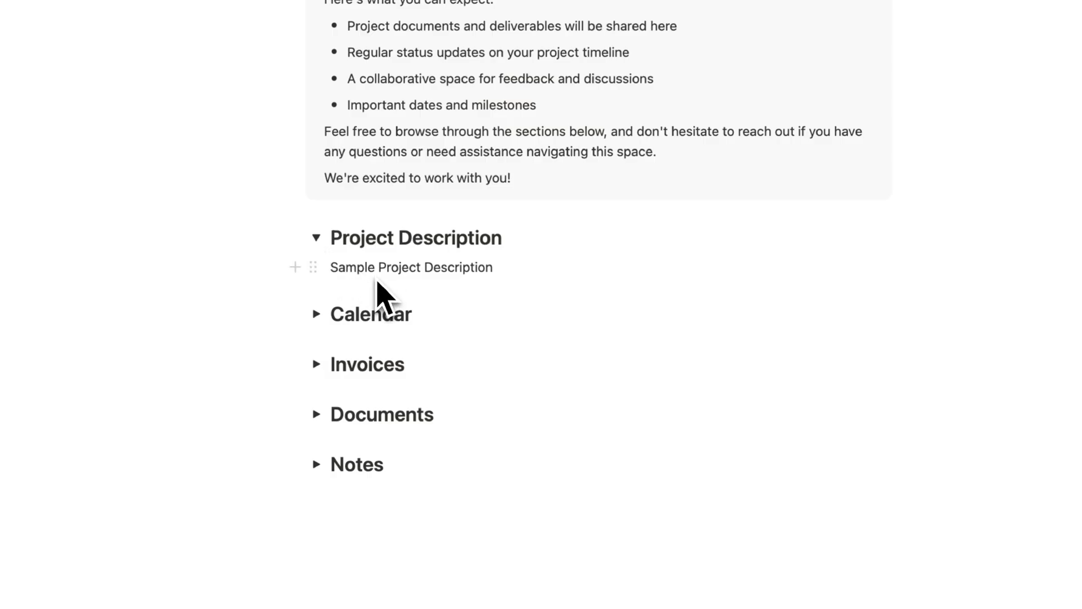
click(317, 314)
scroll(380, 415, down, 5)
click(317, 32)
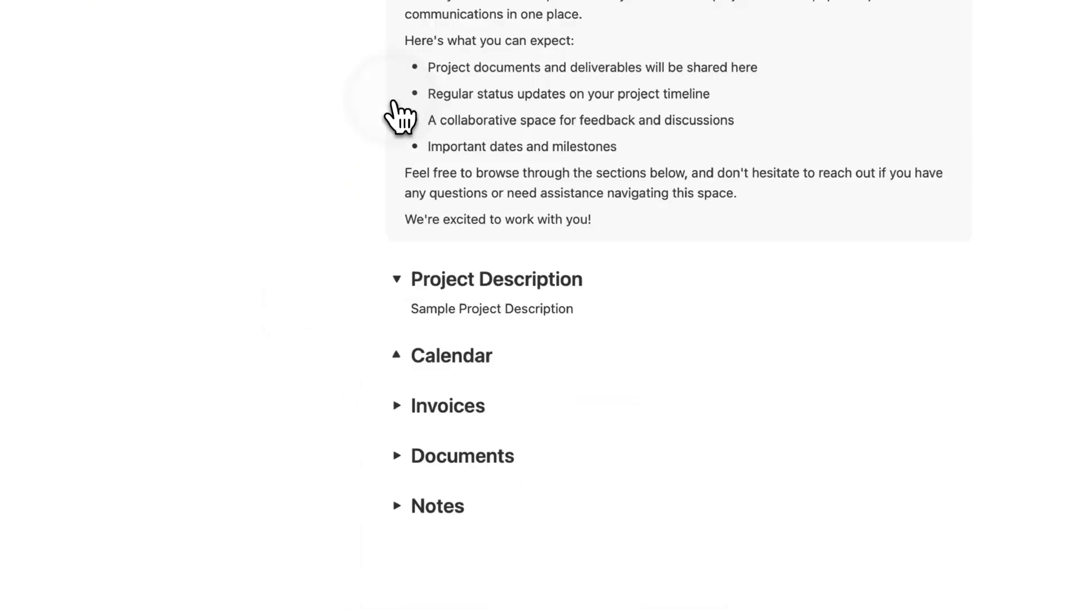
click(400, 408)
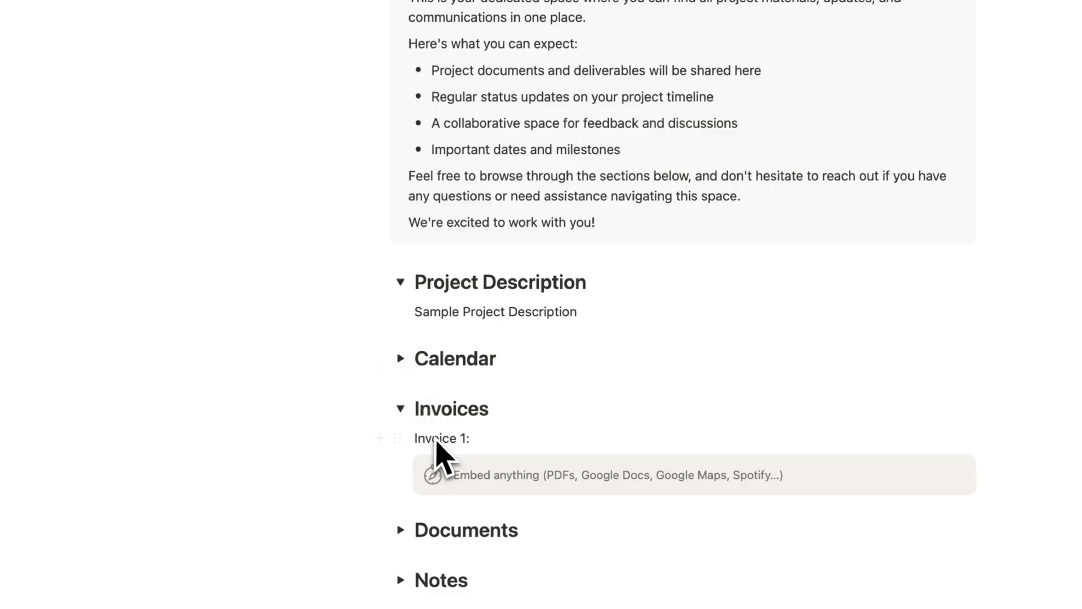
click(400, 408)
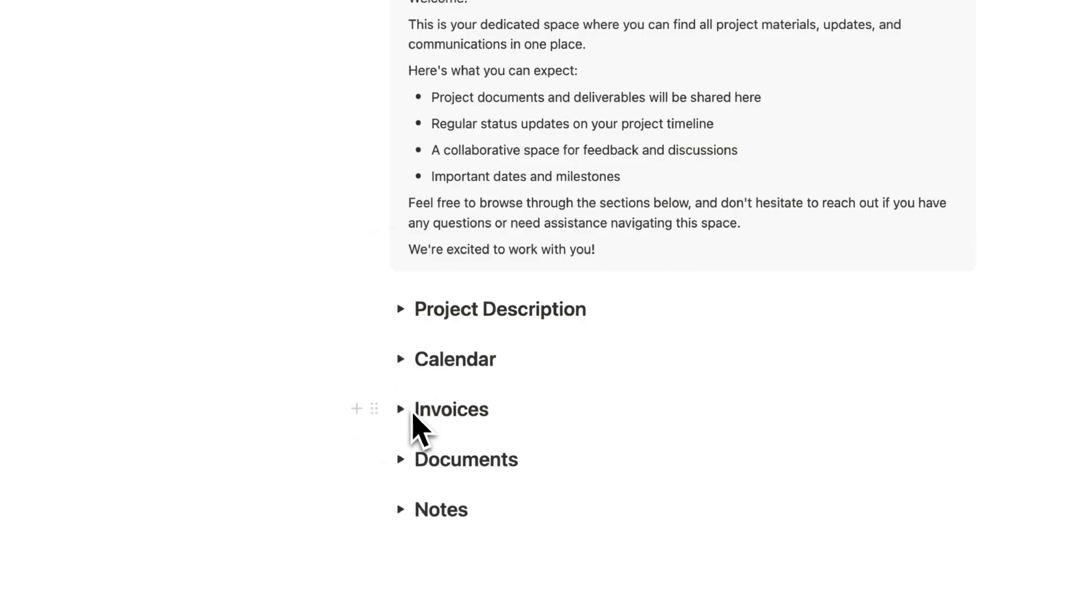
click(400, 459)
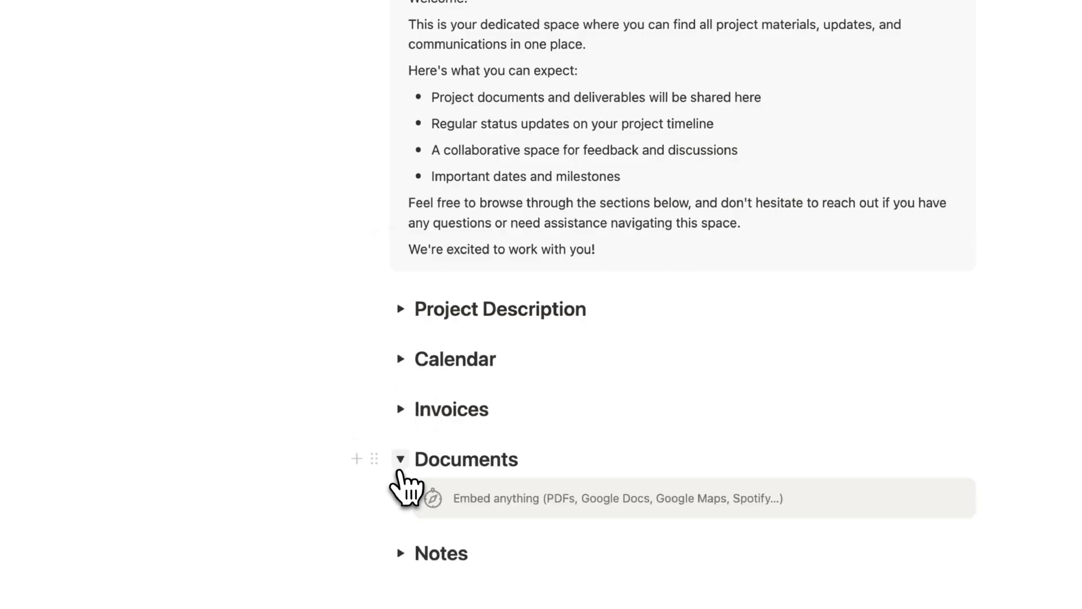
click(401, 553)
click(296, 454)
scroll(442, 299, up, 6)
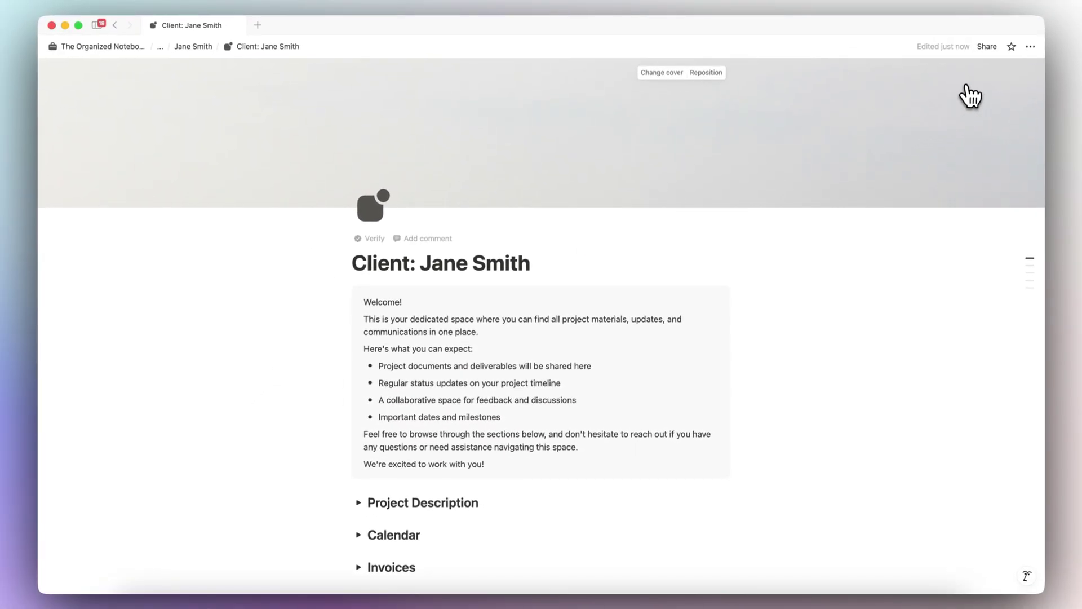
Open the portal page's sharing settings and look at the access levels that can be granted.
click(987, 46)
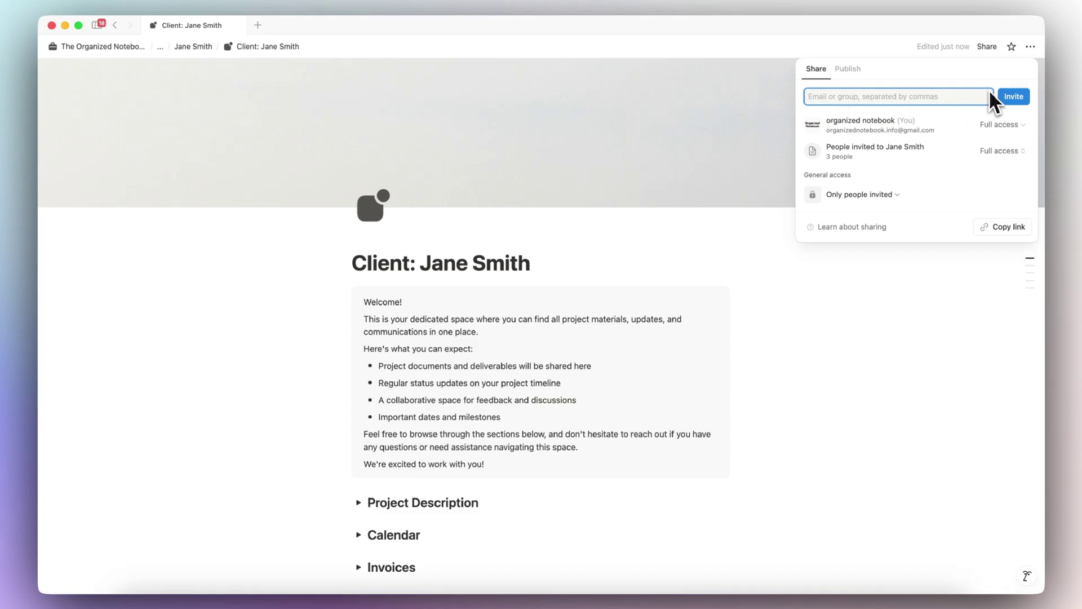
click(1022, 129)
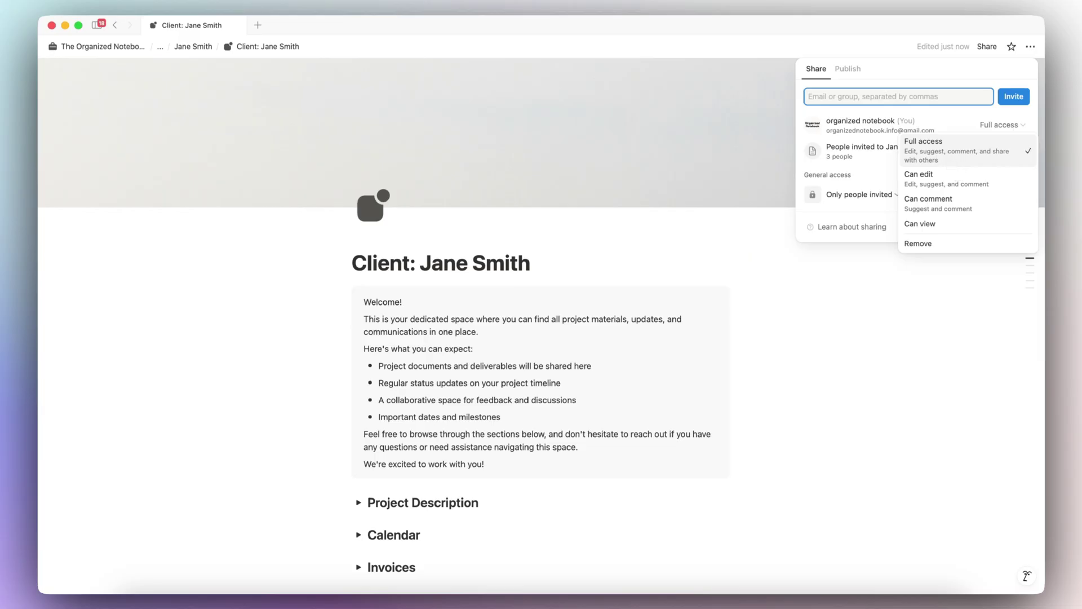
click(951, 155)
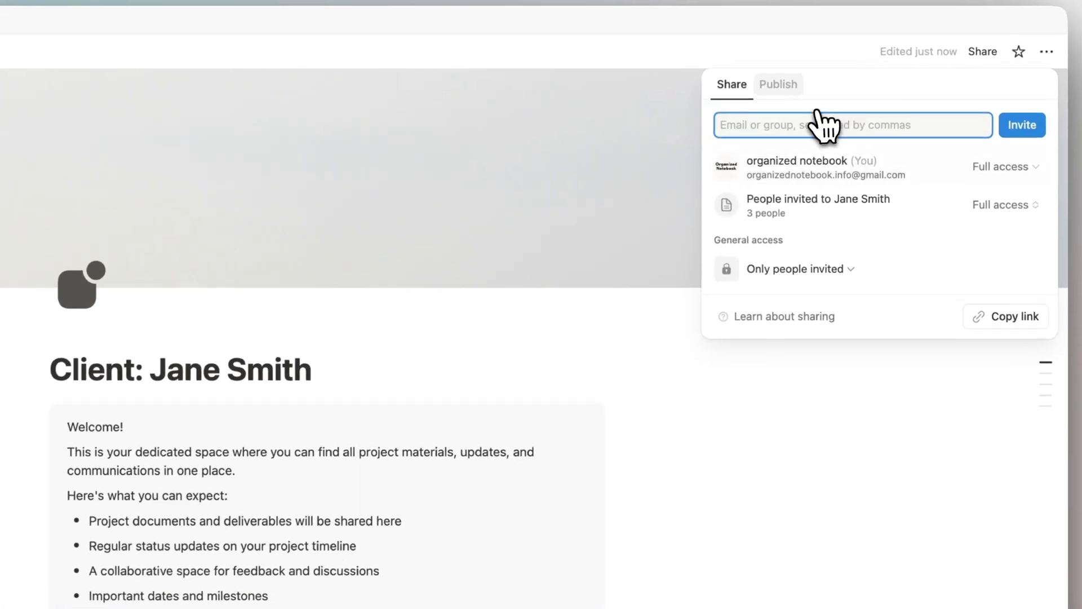
Publish the client's portal page to the web and check its Duplicate as template setting.
click(849, 69)
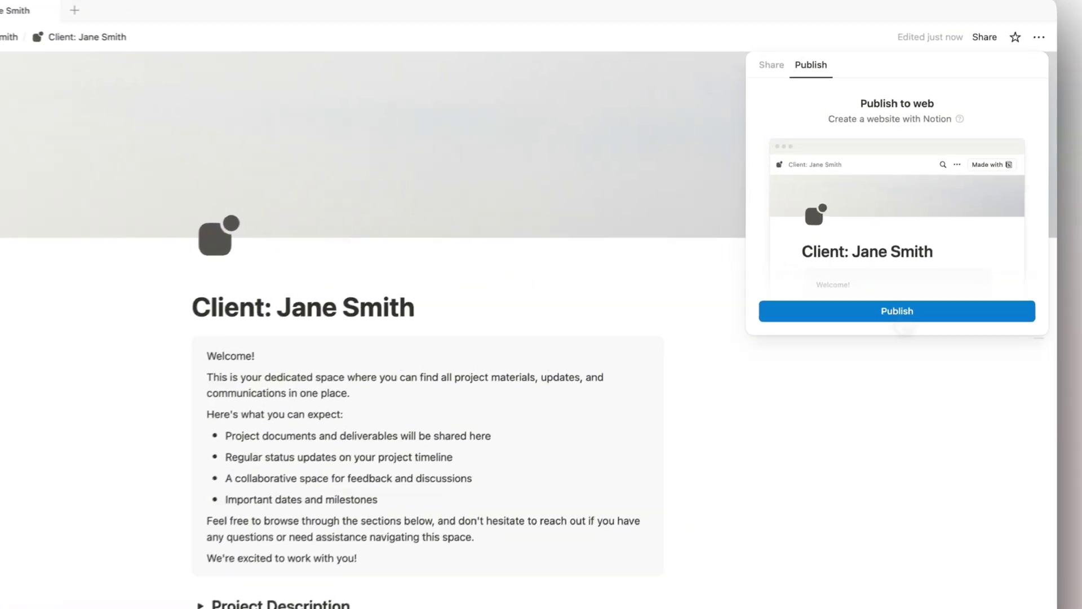
click(917, 266)
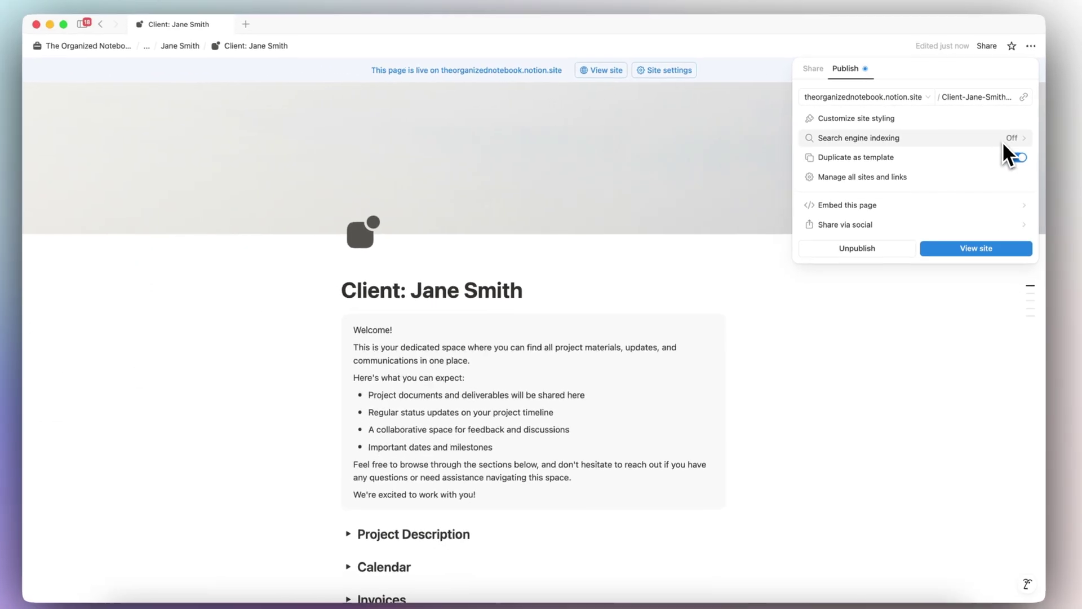
click(1017, 156)
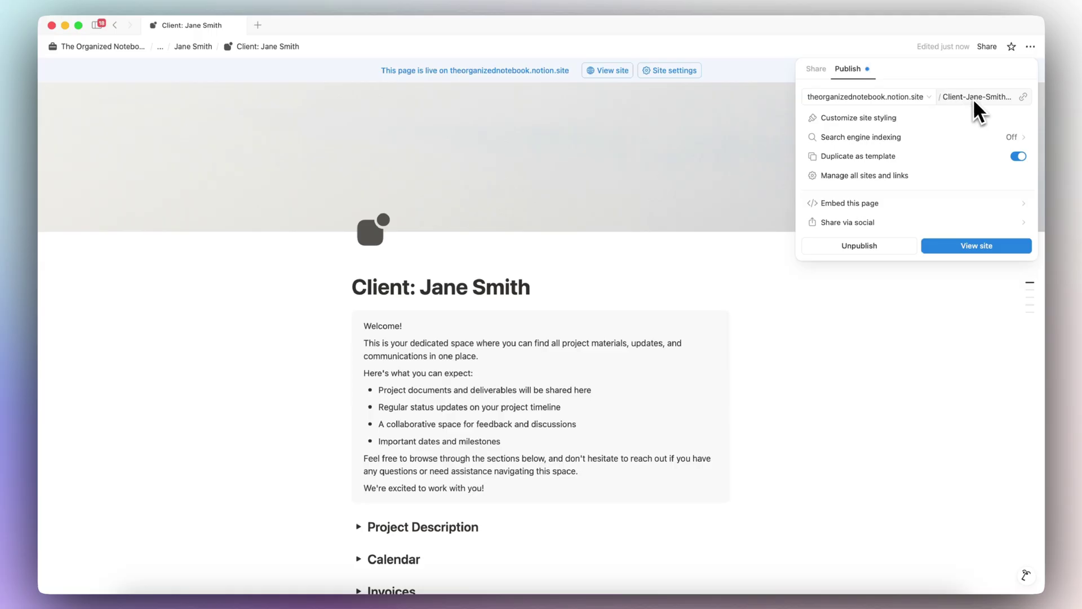
Check the portal page's invitation settings again, close them and return to the parent client page.
click(812, 69)
mouse_move(843, 137)
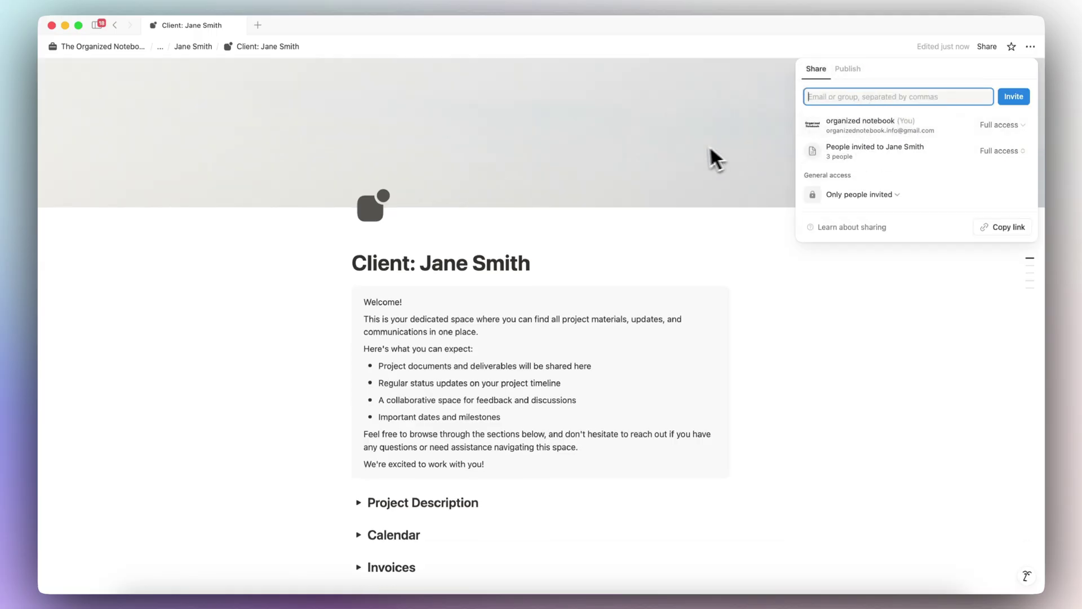
click(756, 153)
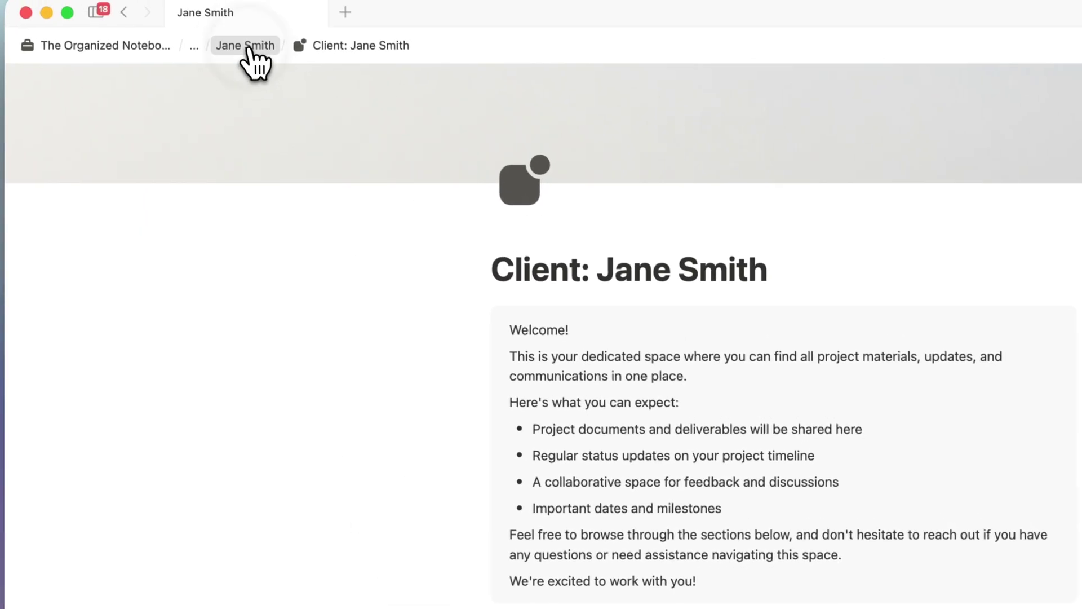
click(247, 49)
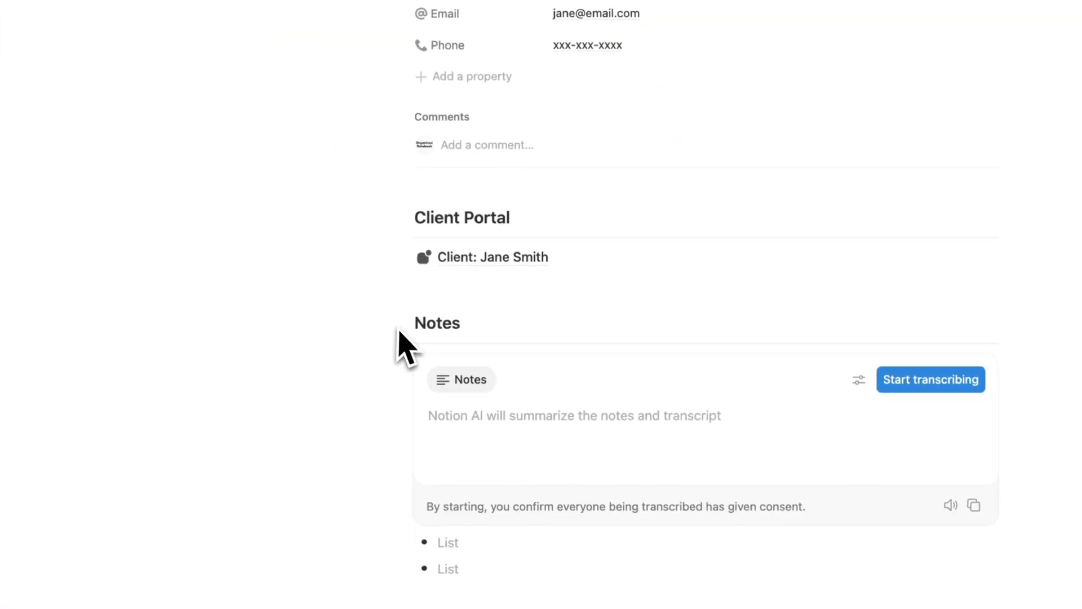